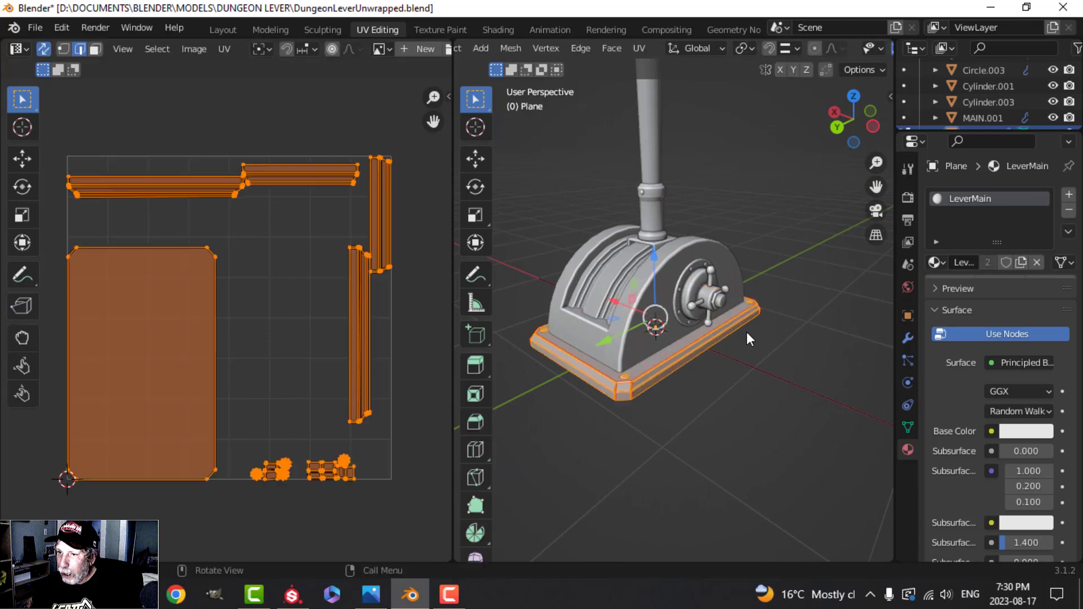
Switch from the base plate to the MAIN.001 housing to show its UV islands.
key("Tab")
left_click(635, 337)
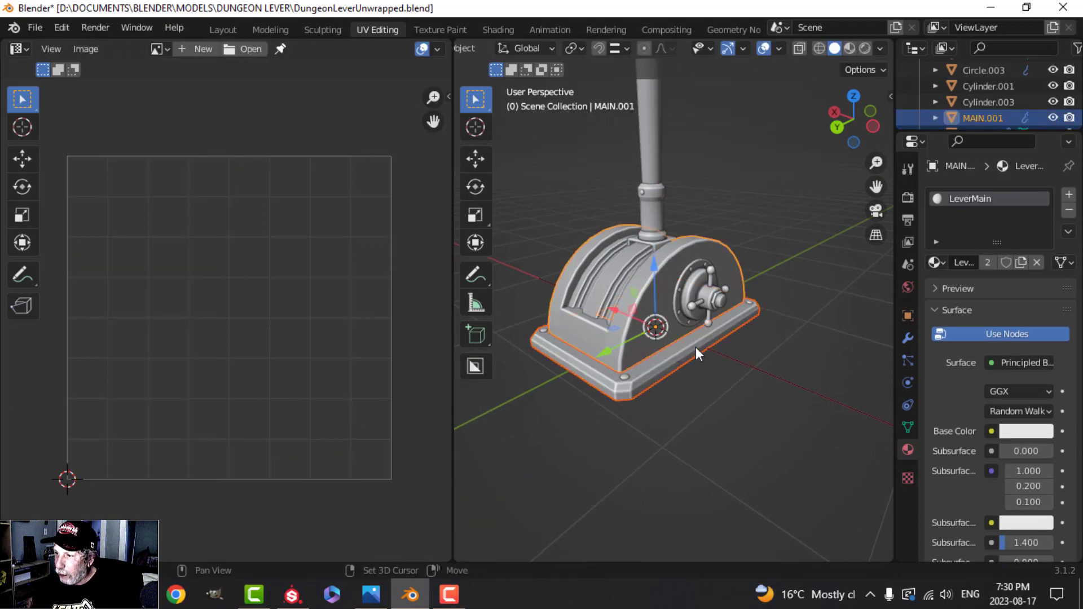
key("Tab")
scroll(699, 351, "up", 5)
key("alt+a")
Orbit around the housing from side, front and three-quarter views to inspect its seams.
middle_click_drag(680, 361, 568, 301)
scroll(715, 368, "down", 2)
scroll(685, 356, "up", 2)
scroll(679, 354, "down", 3)
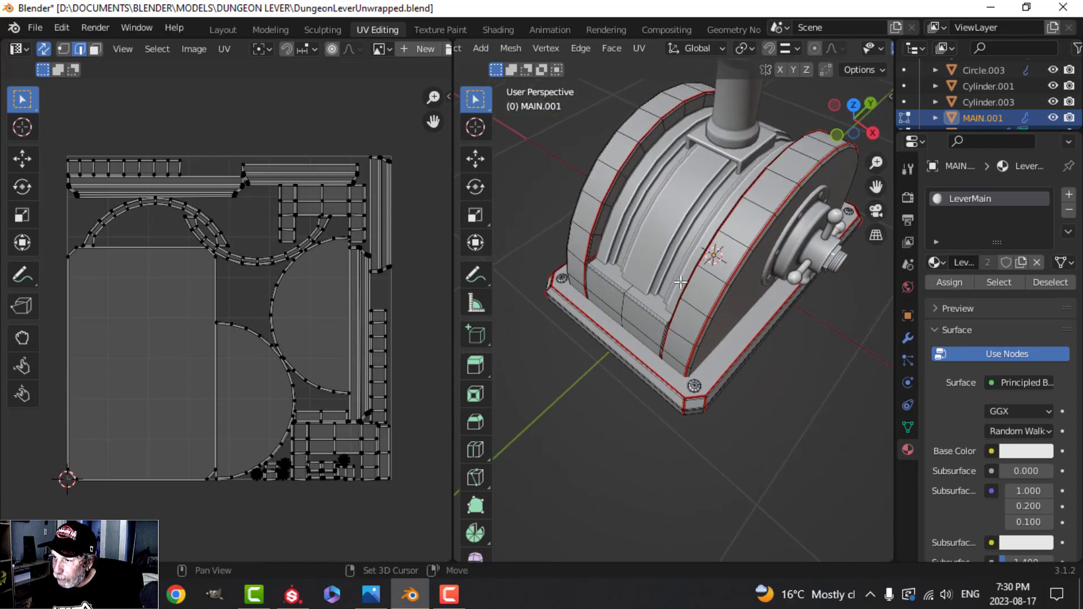
middle_click_drag(681, 282, 677, 299)
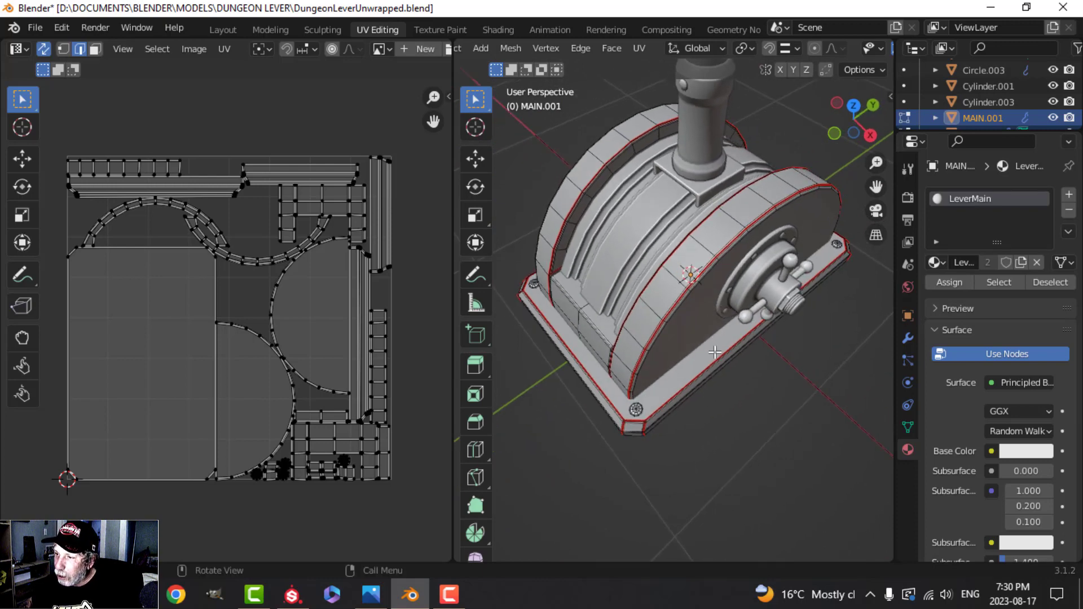
middle_click_drag(715, 352, 652, 321)
middle_click_drag(739, 315, 637, 300)
Exit the housing's Edit Mode, deselect it and view its opposite side.
key("Tab")
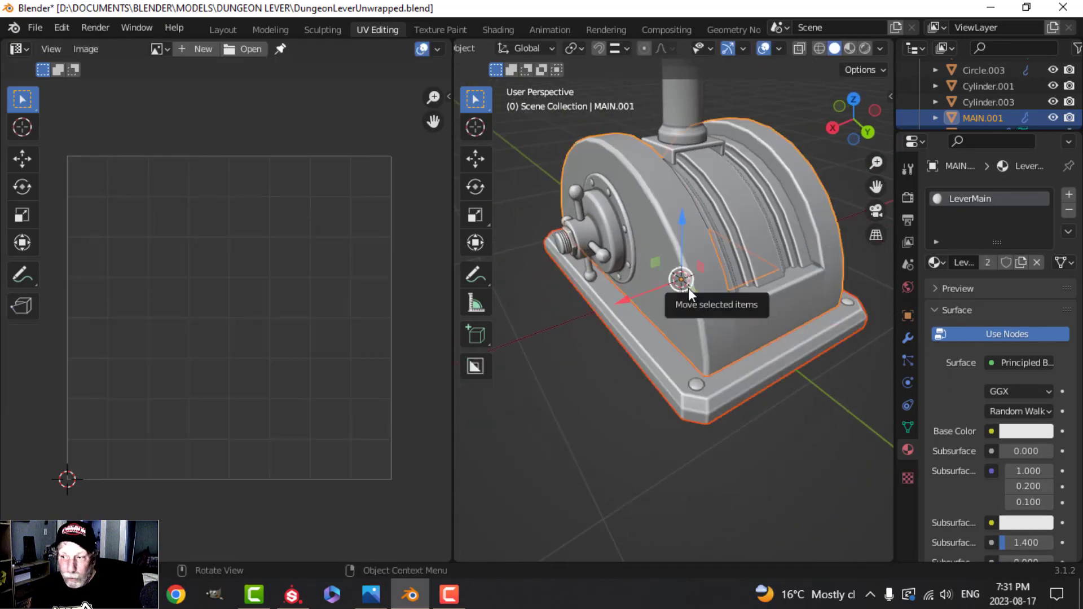
key("alt+a")
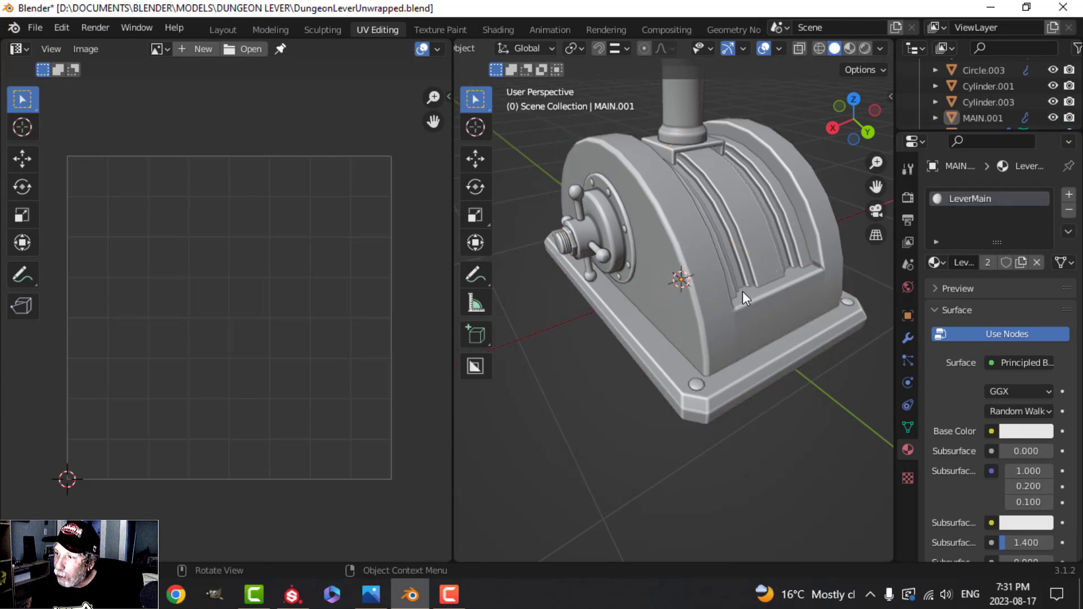
middle_click_drag(743, 292, 665, 273)
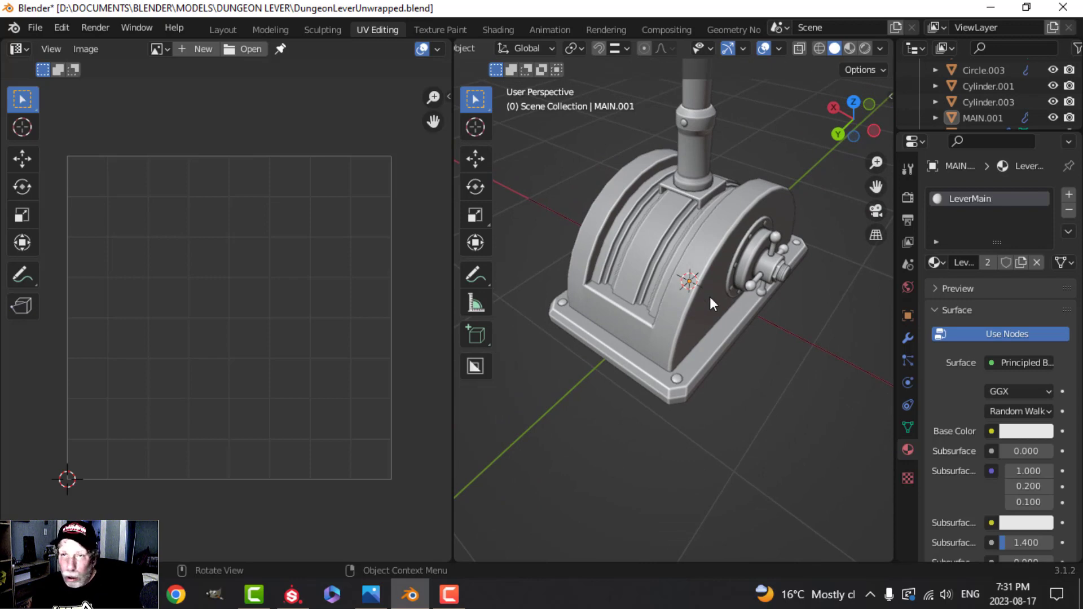
Select Plane, MAIN.001 and Circle.001 in turn, briefly viewing the insert's UV layout.
left_click(715, 372)
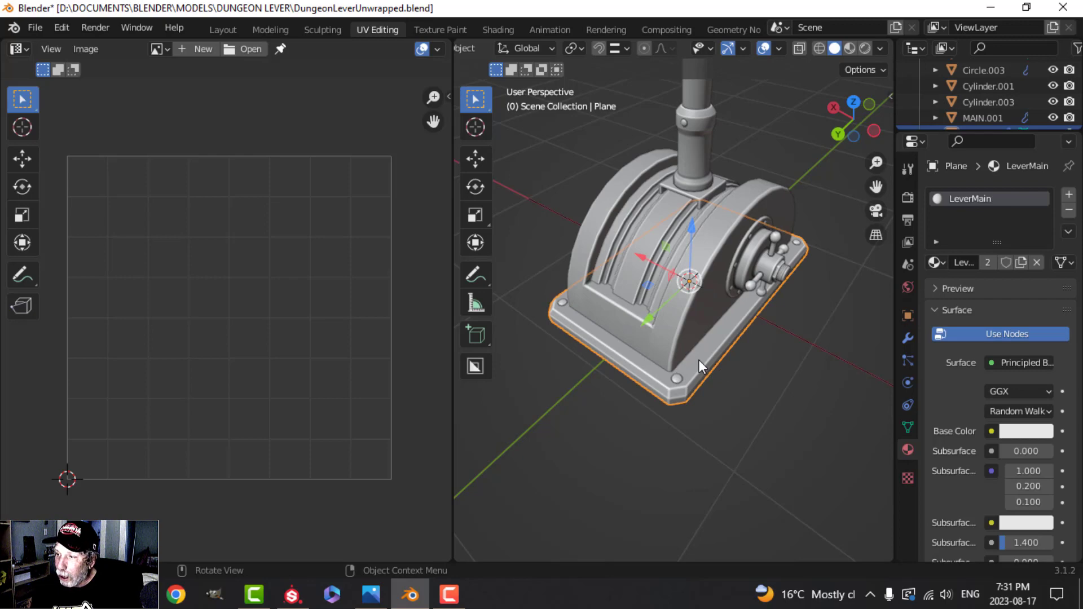
left_click(697, 320, "shift")
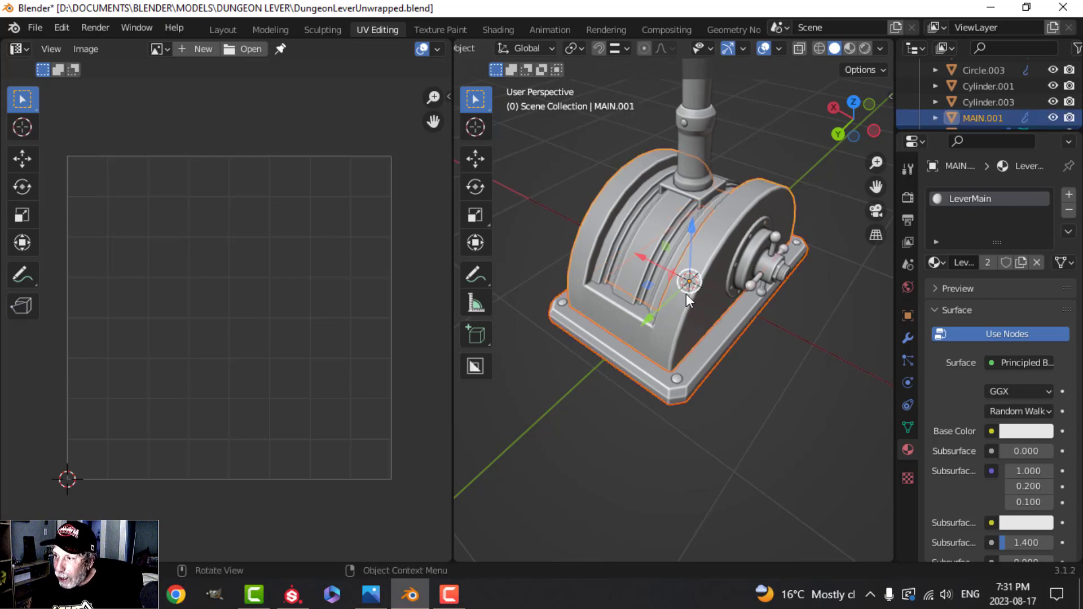
left_click(643, 246)
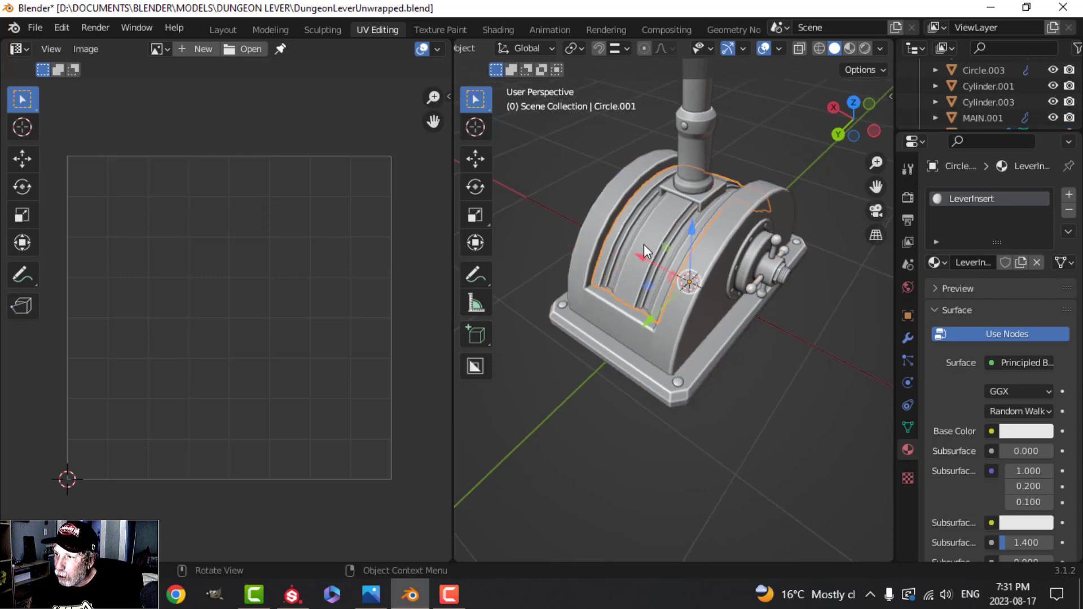
key("Tab")
scroll(691, 307, "up", 3)
key("Tab")
scroll(691, 307, "down", 4)
left_click(759, 320)
Recheck Circle.001's UVs from the wheel side, then return to Object Mode and zoom out.
mouse_move(758, 320)
middle_mouse_down()
mouse_move(729, 312)
mouse_move(749, 342)
mouse_move(740, 314)
mouse_move(750, 316)
middle_mouse_up()
scroll(729, 312, "up", 4)
scroll(733, 310, "down", 3)
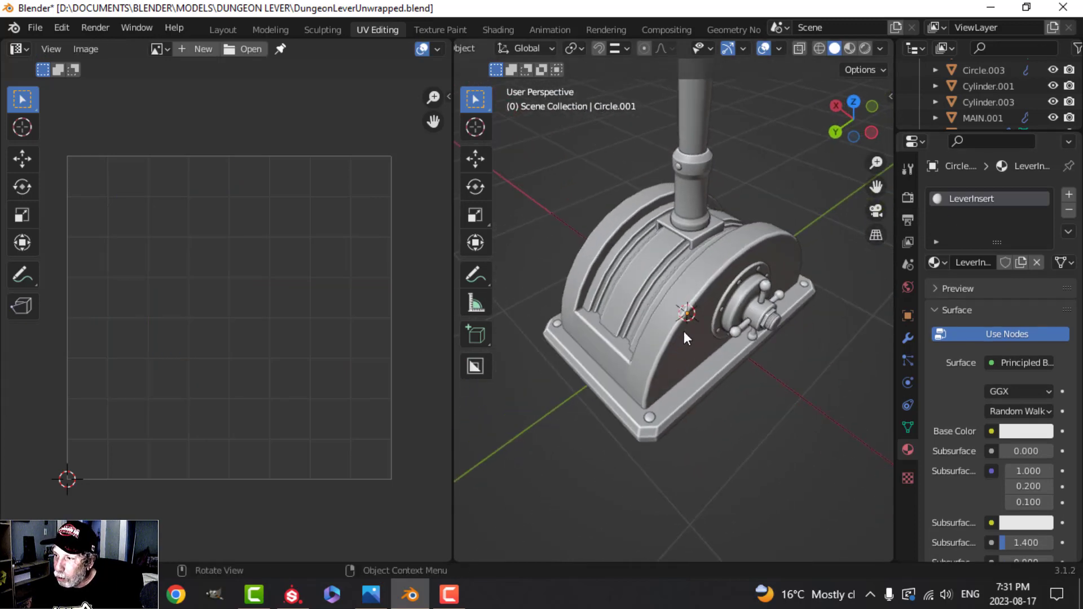
left_click(641, 267)
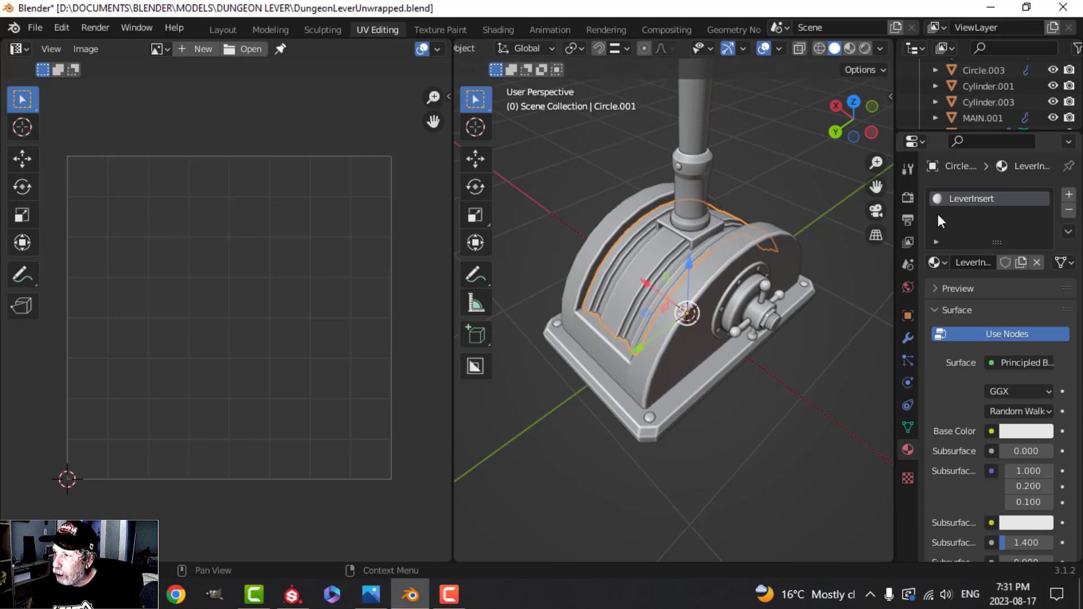
key("Tab")
key("Tab")
middle_click_drag(711, 331, 718, 330)
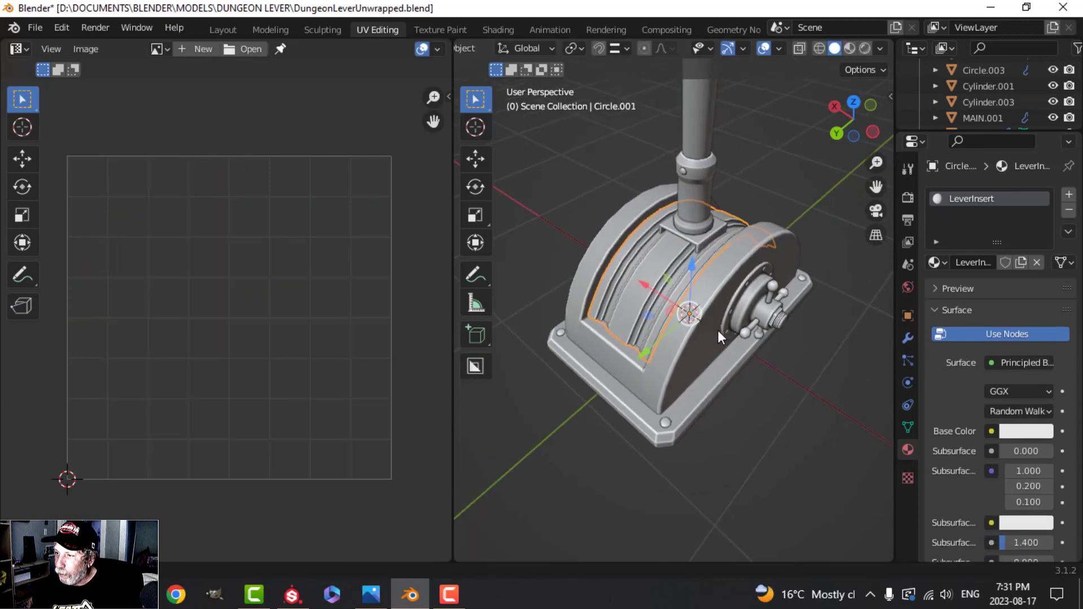
key("alt+a")
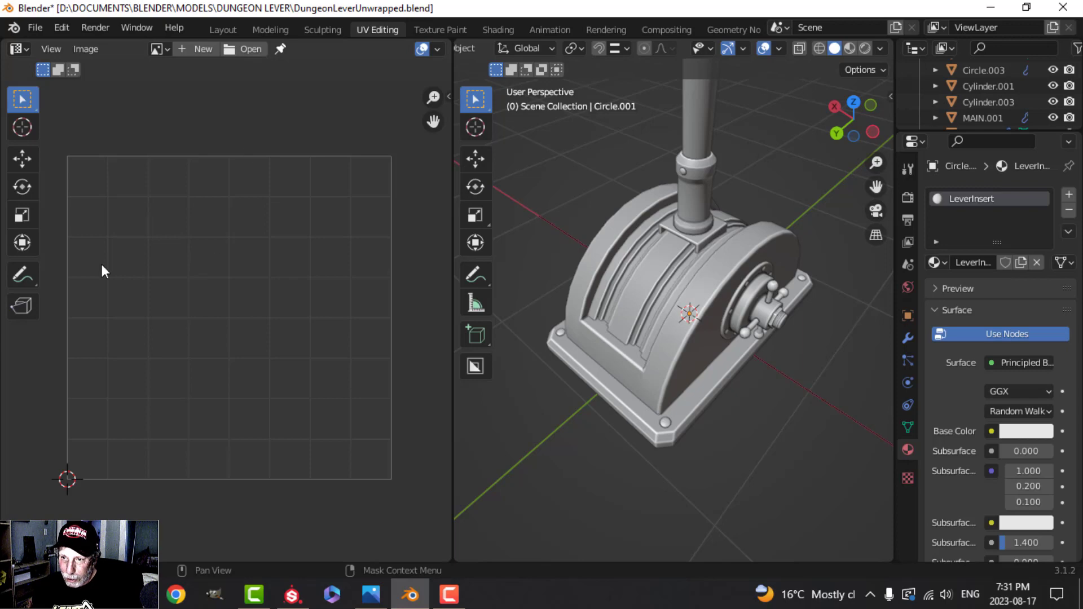
scroll(282, 374, "down", 1)
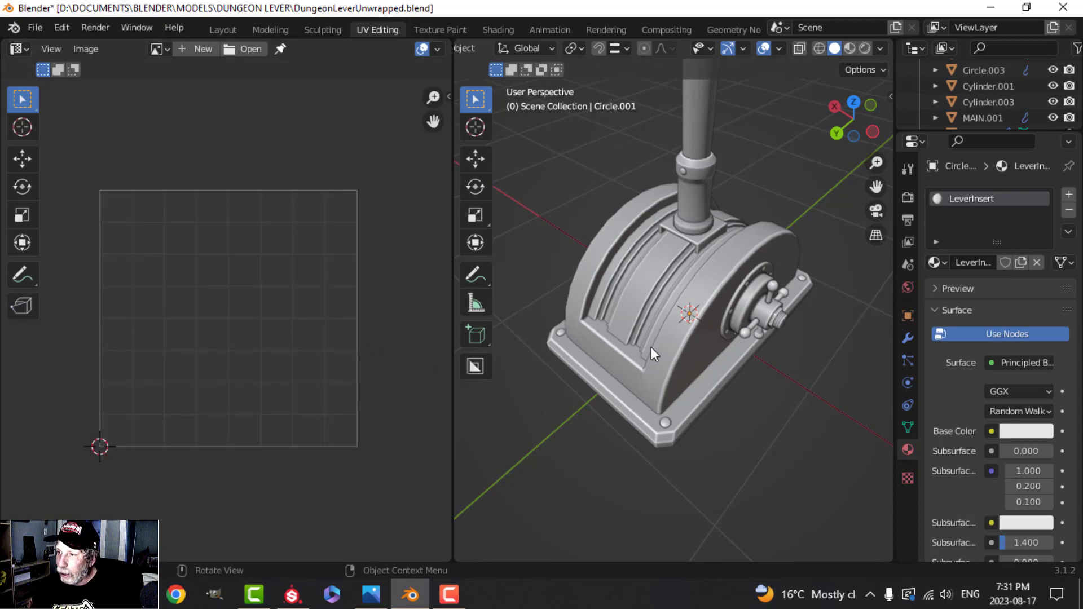
mouse_move(653, 355)
middle_mouse_down()
mouse_move(706, 327)
mouse_move(654, 334)
middle_mouse_up()
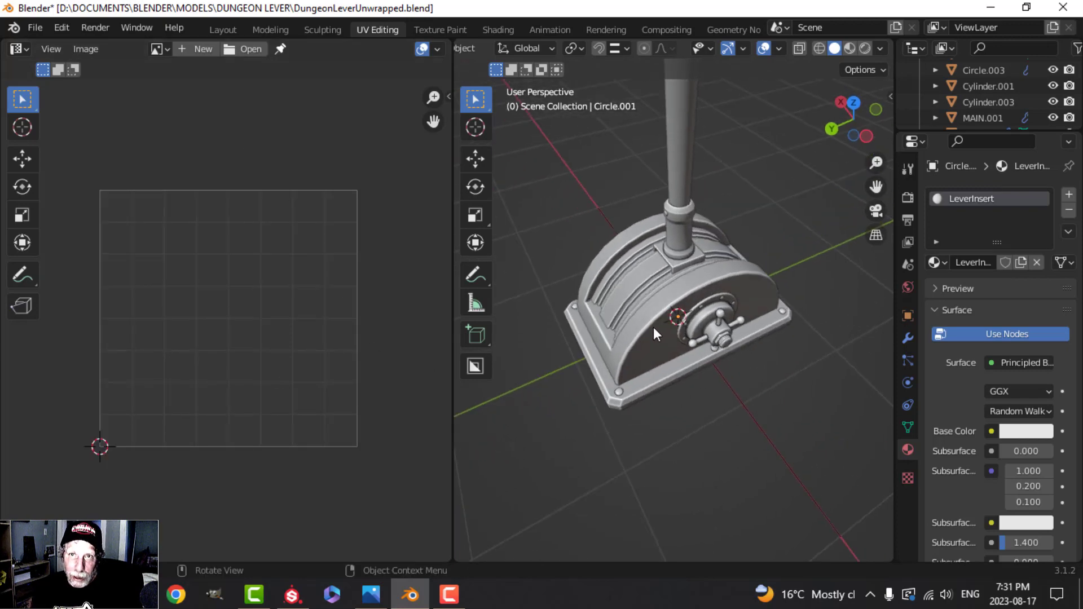
scroll(699, 271, "up", 2)
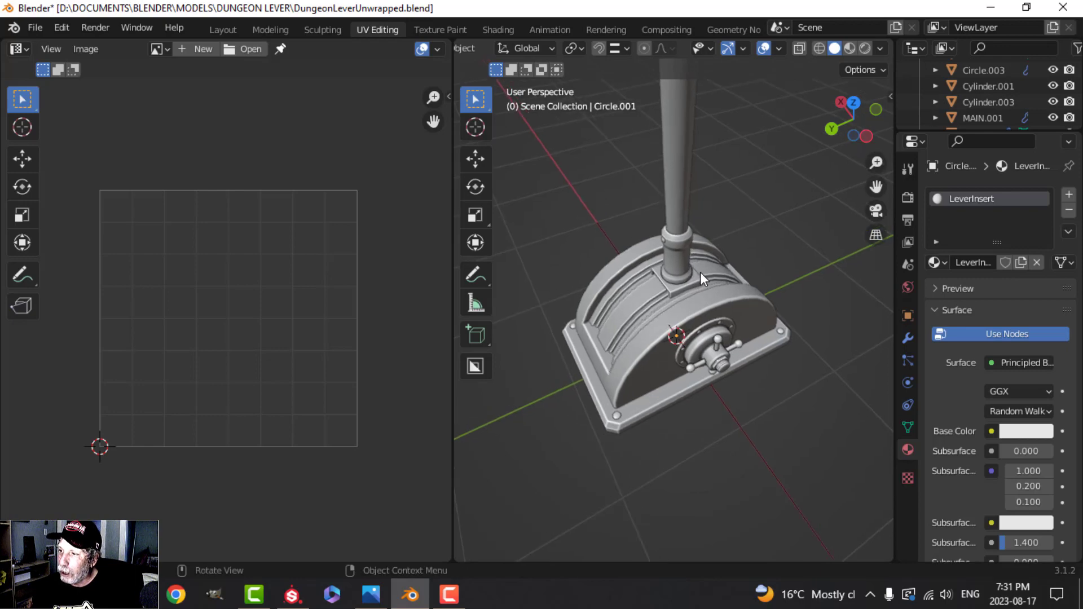
scroll(695, 276, "down", 3)
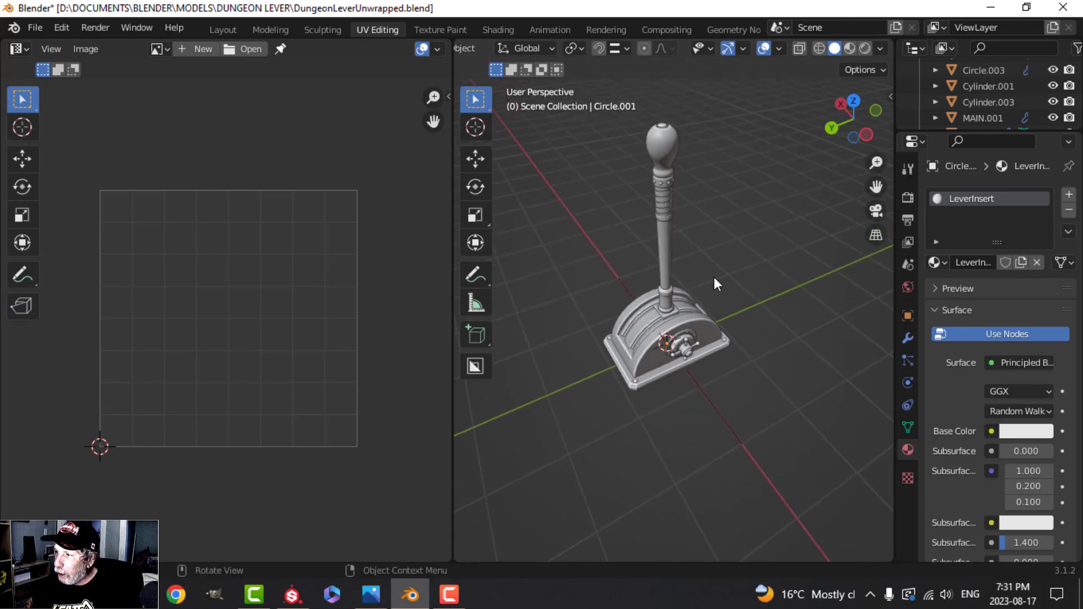
Give the insert the UVChecker material and switch to Material Preview shading.
left_click(637, 338)
left_click(937, 263)
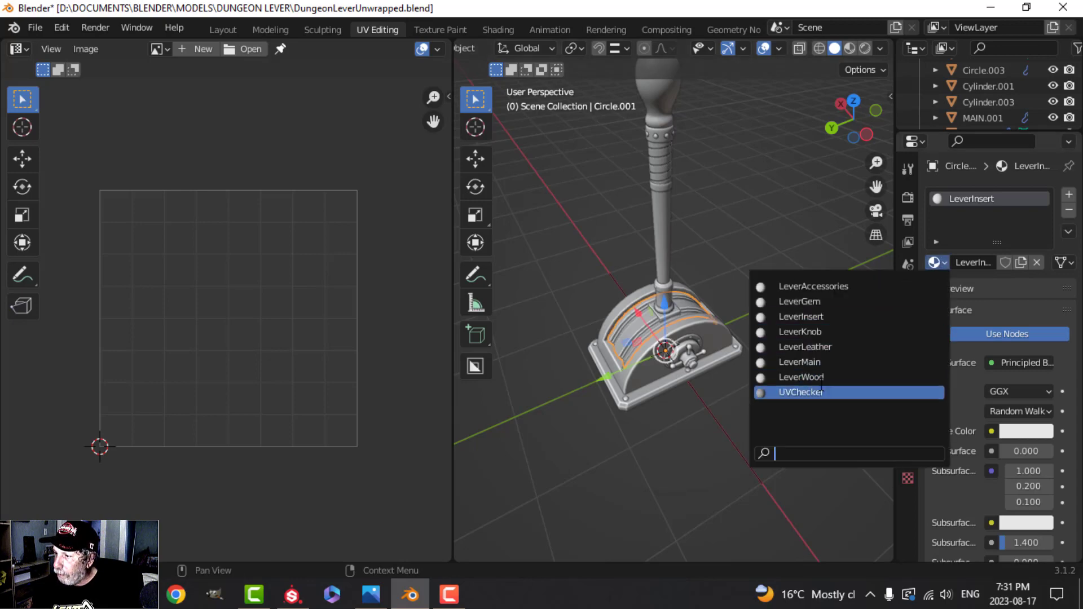
left_click(822, 392)
left_click(849, 46)
scroll(703, 307, "up", 2)
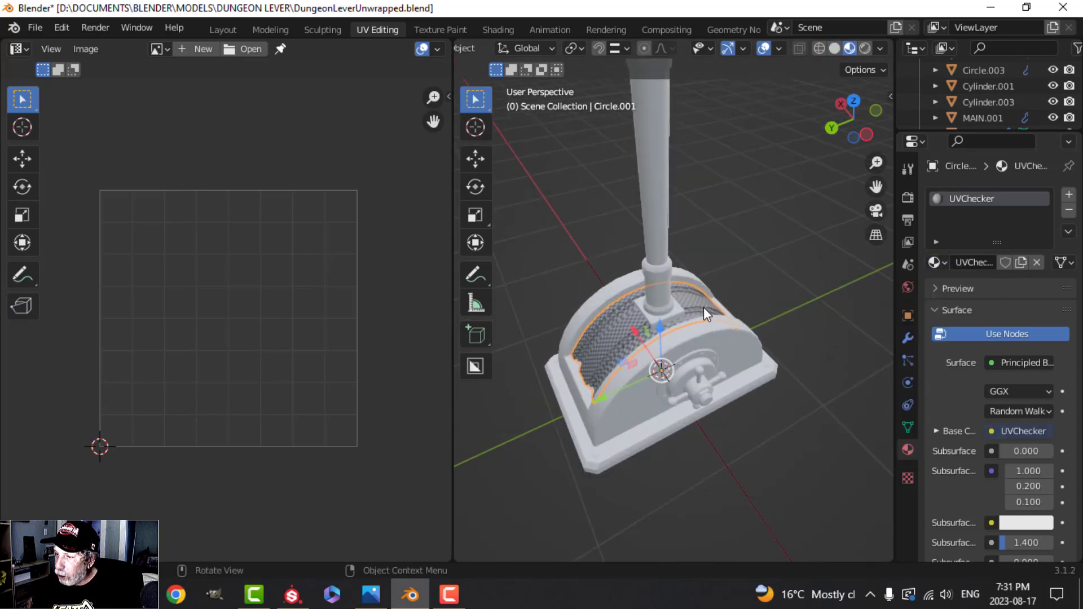
middle_click_drag(703, 307, 607, 283)
Apply UVChecker to the housing and base plate and check the side gear.
left_click(607, 283)
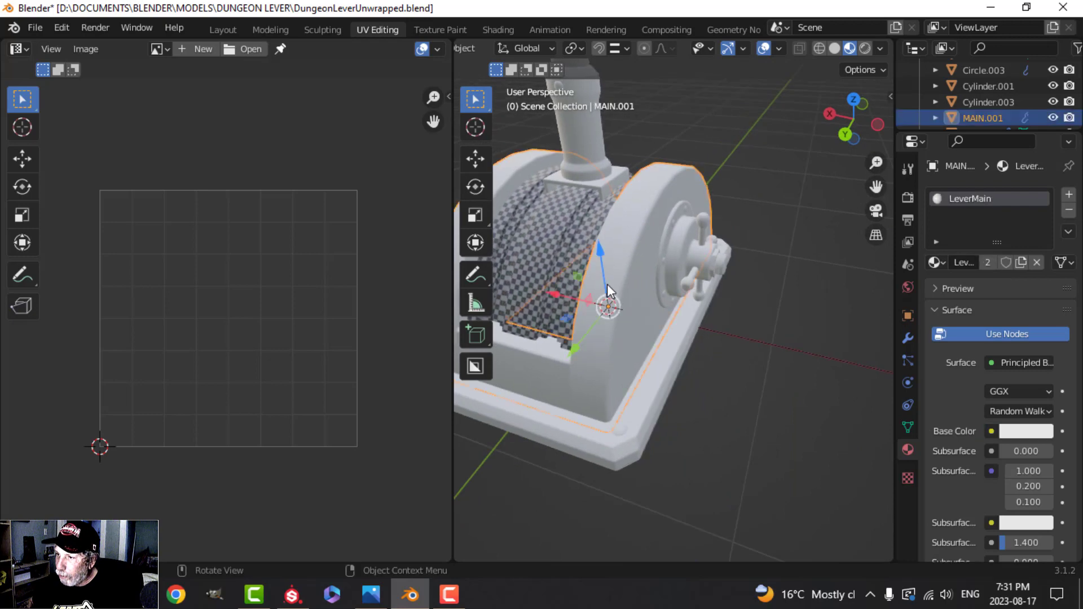
left_click(937, 263)
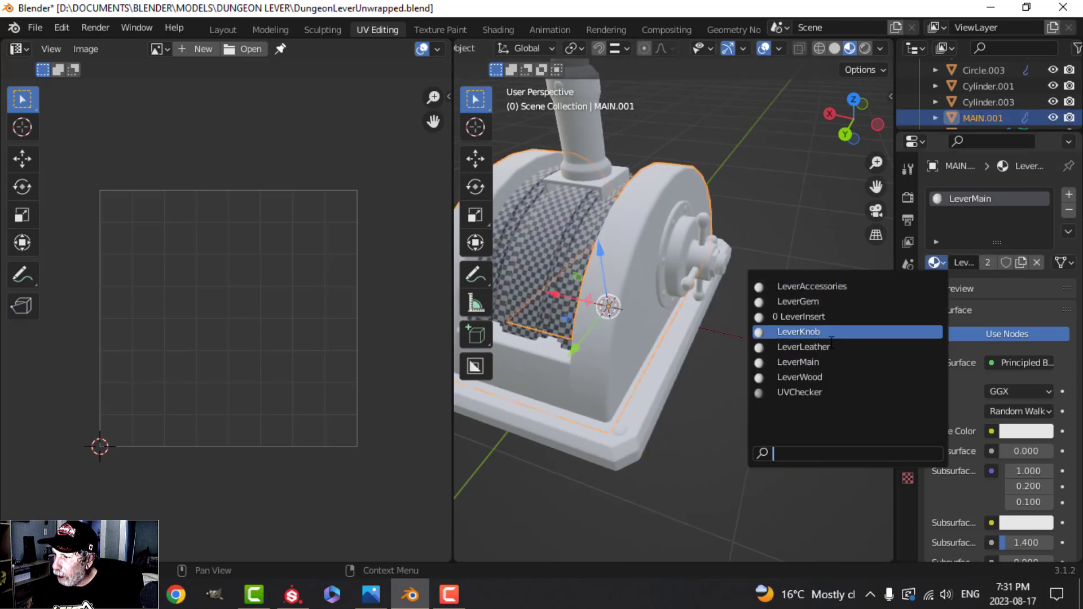
left_click(822, 391)
scroll(675, 307, "down", 3)
key("alt+a")
left_click(668, 347)
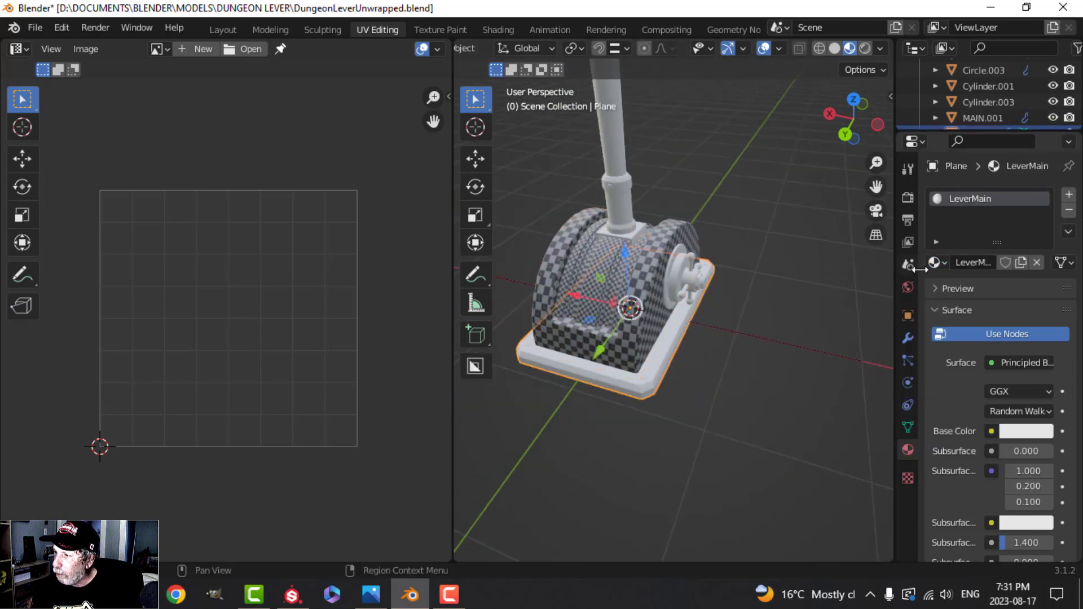
left_click(936, 261)
left_click(801, 392)
middle_click_drag(746, 355, 698, 327)
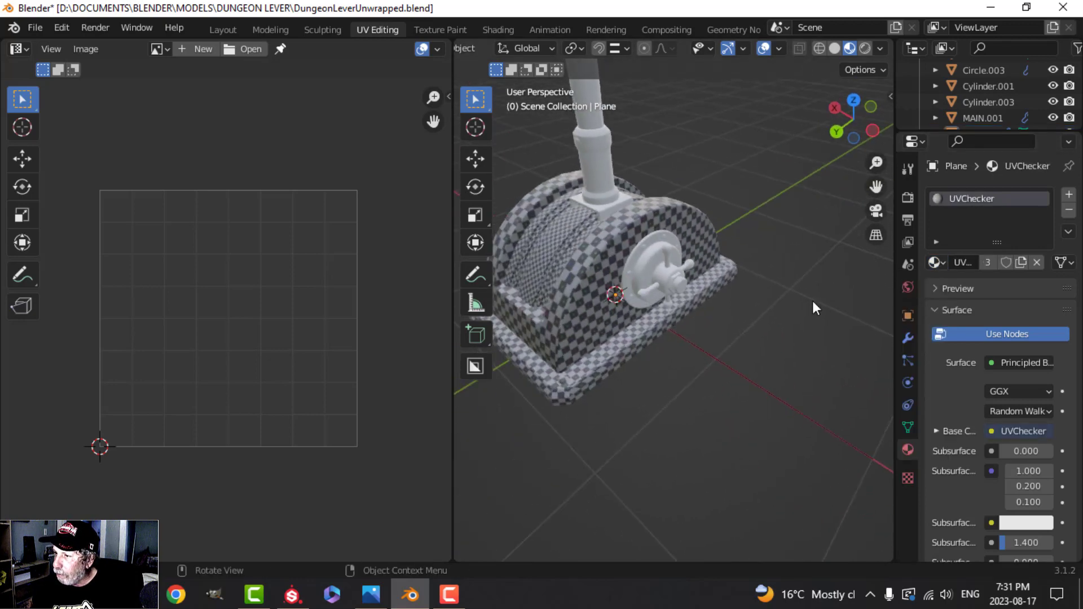
Restore LeverMain on the base plate and housing, and LeverInsert on the insert.
left_click(619, 350)
left_click(934, 263)
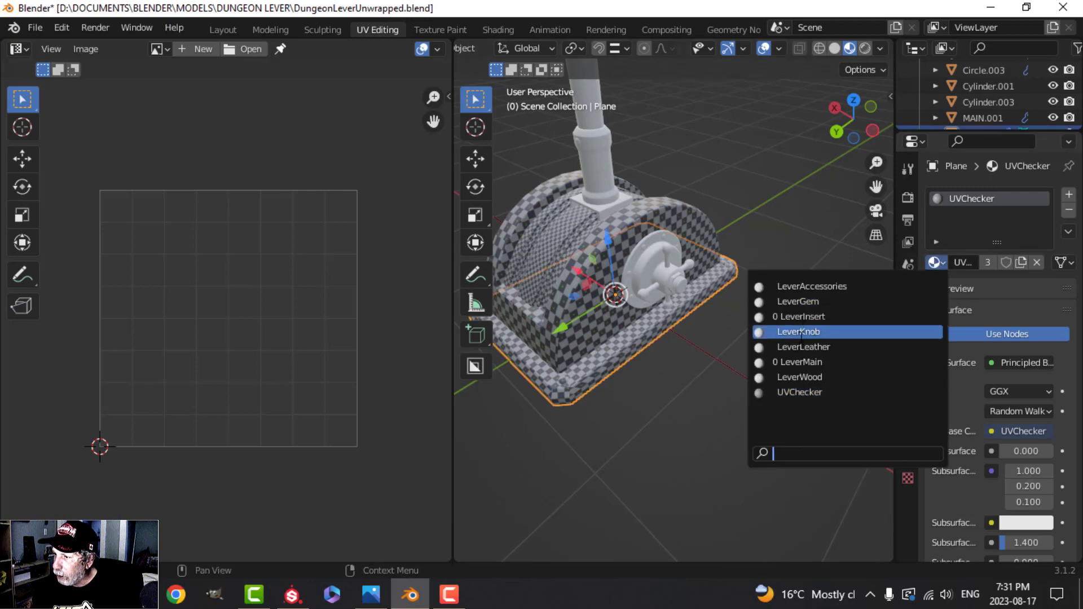
left_click(814, 361)
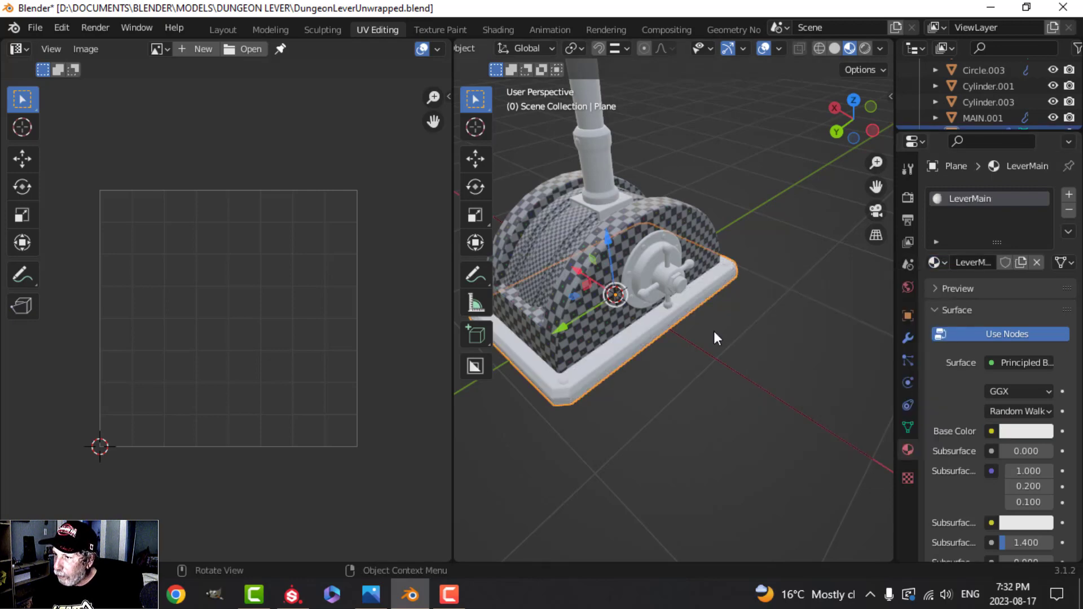
left_click(572, 287)
left_click(935, 263)
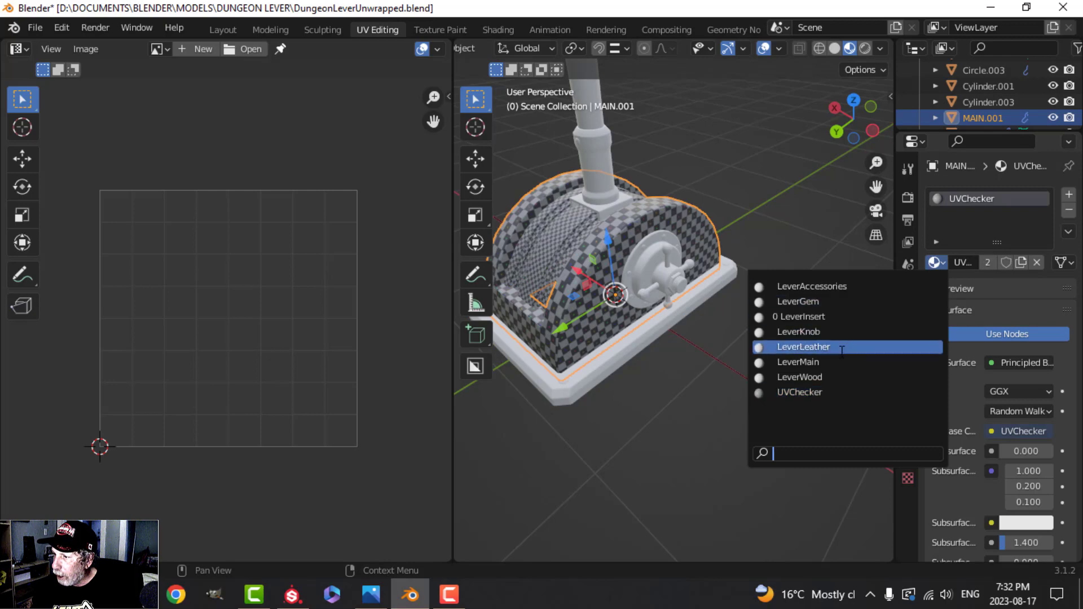
left_click(818, 362)
key("alt+a")
left_click(570, 235)
left_click(934, 263)
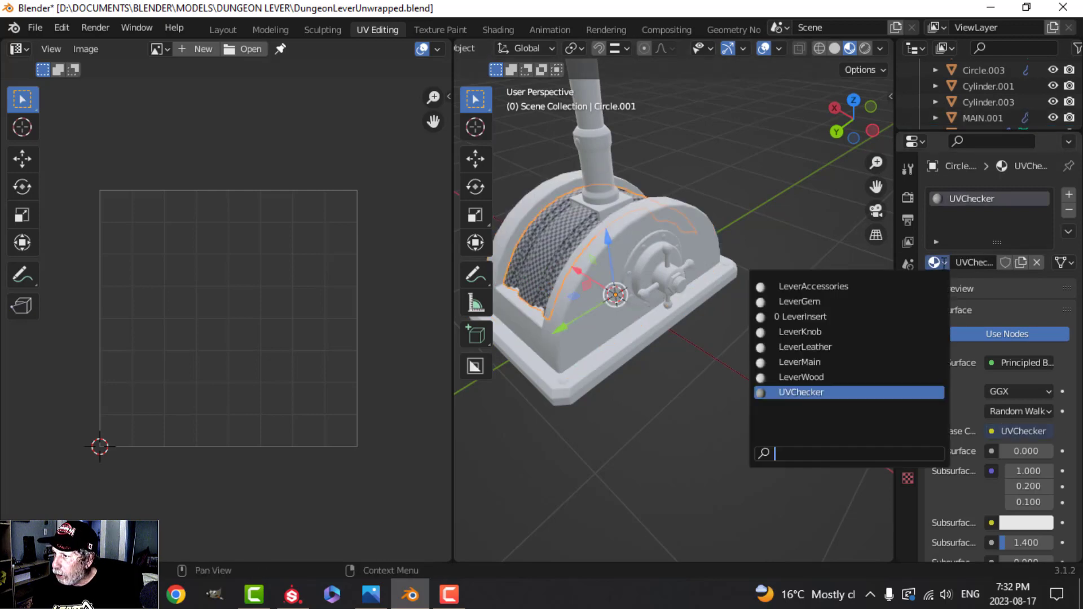
left_click(854, 316)
scroll(740, 270, "down", 3)
key("alt+a")
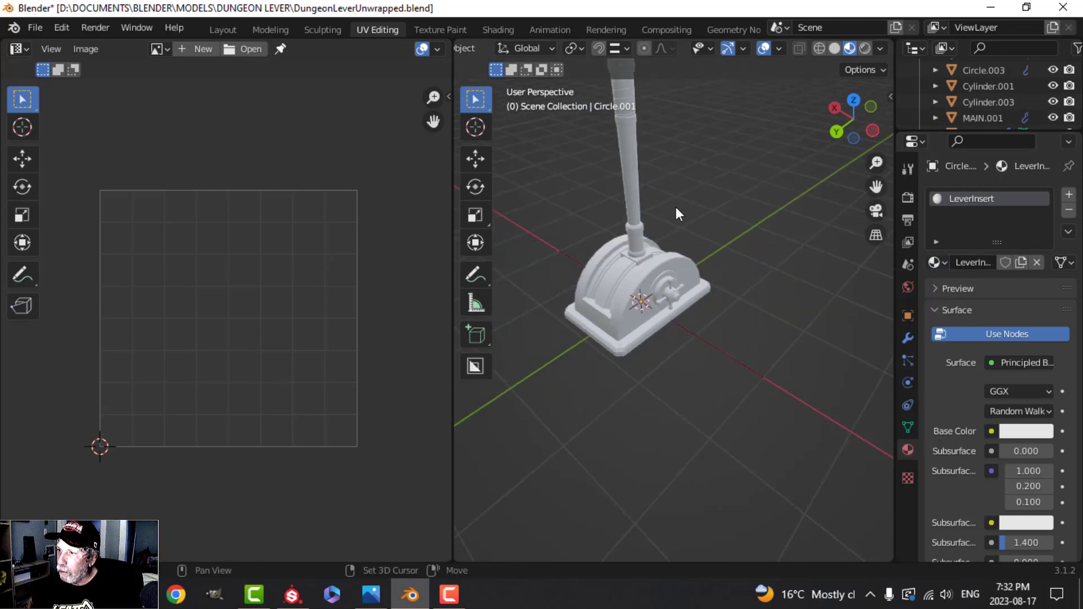
Show the UV strips of the wooden handle Cylinder.001 in Edit Mode.
middle_click_drag(676, 206, 664, 279, "shift")
left_click(645, 275)
key("Tab")
scroll(677, 280, "up", 3)
key("alt+a")
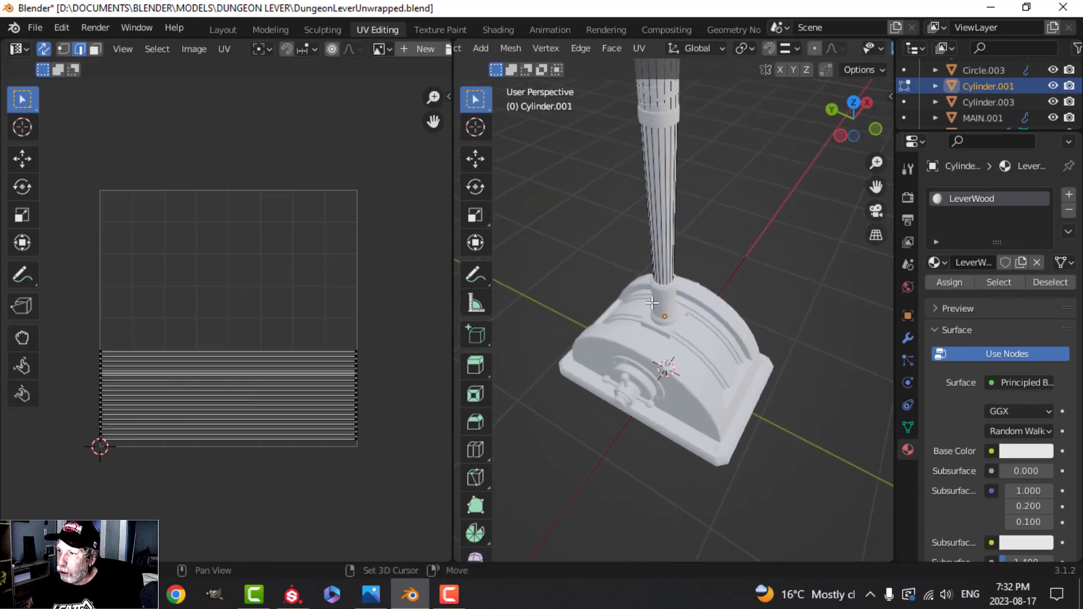
key("Tab")
scroll(695, 219, "down", 2)
middle_click_drag(694, 219, 680, 277, "shift")
left_click(679, 276)
scroll(662, 219, "up", 3)
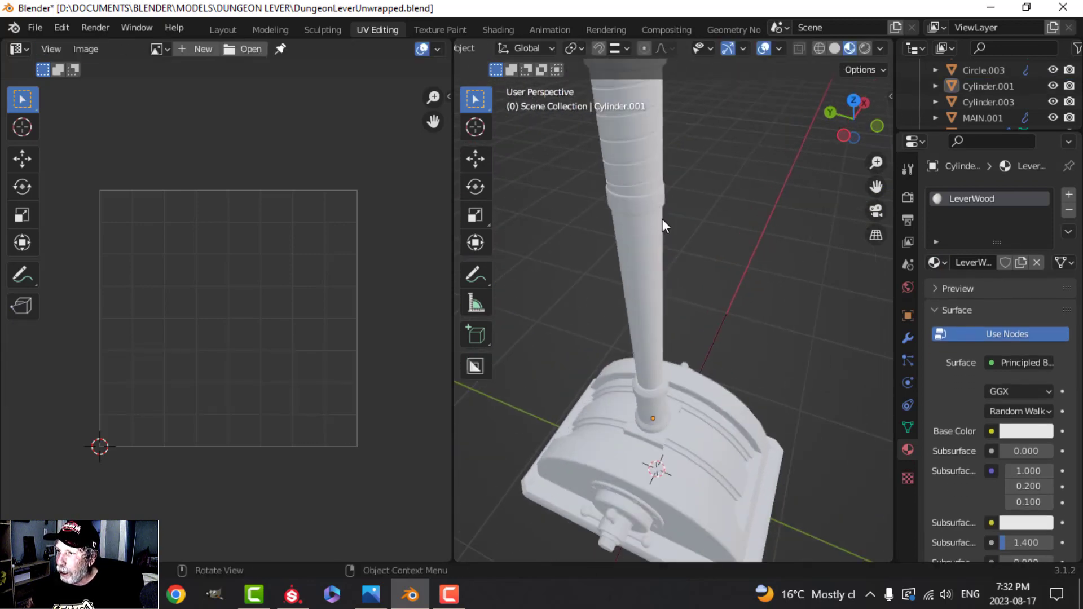
middle_click_drag(641, 195, 645, 163)
left_click(628, 153)
key("Tab")
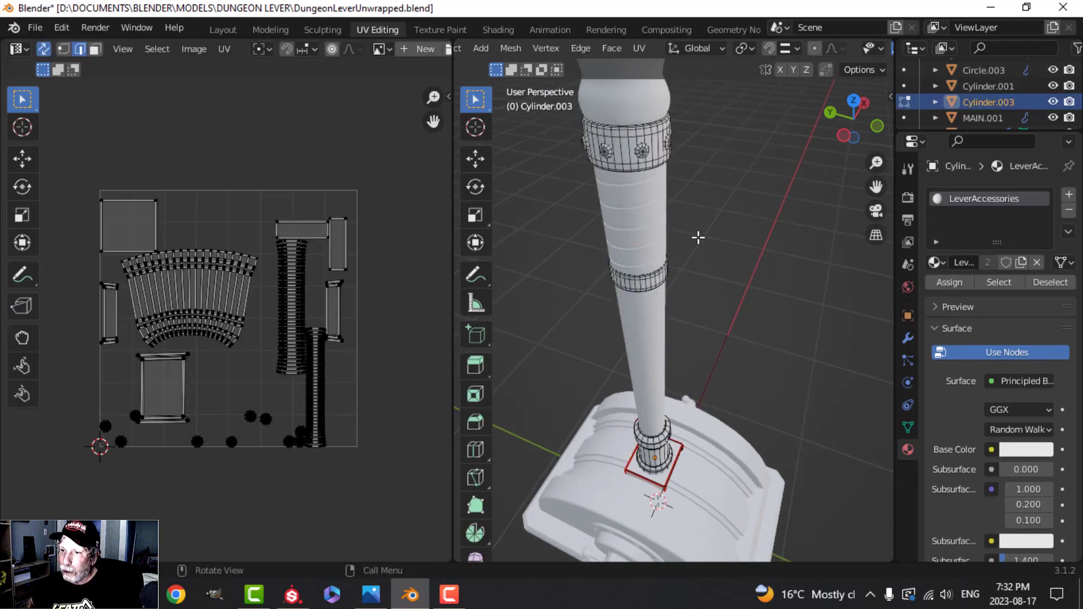
key("Tab")
scroll(702, 252, "down", 4)
left_click(694, 260)
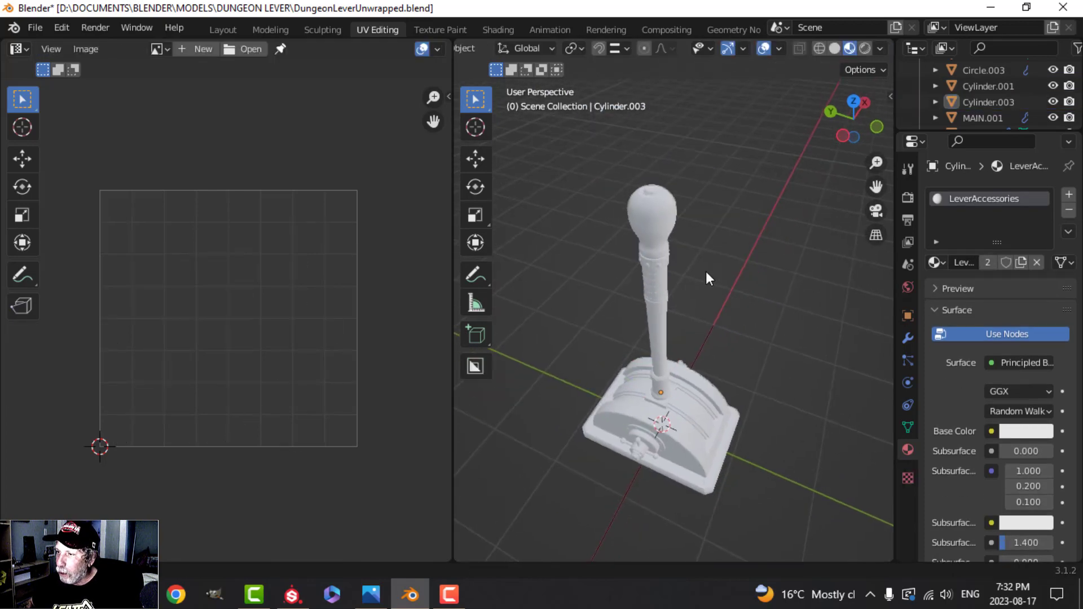
scroll(700, 248, "up", 5)
middle_click_drag(700, 236, 743, 282, "shift")
left_click(716, 230)
scroll(796, 286, "down", 5)
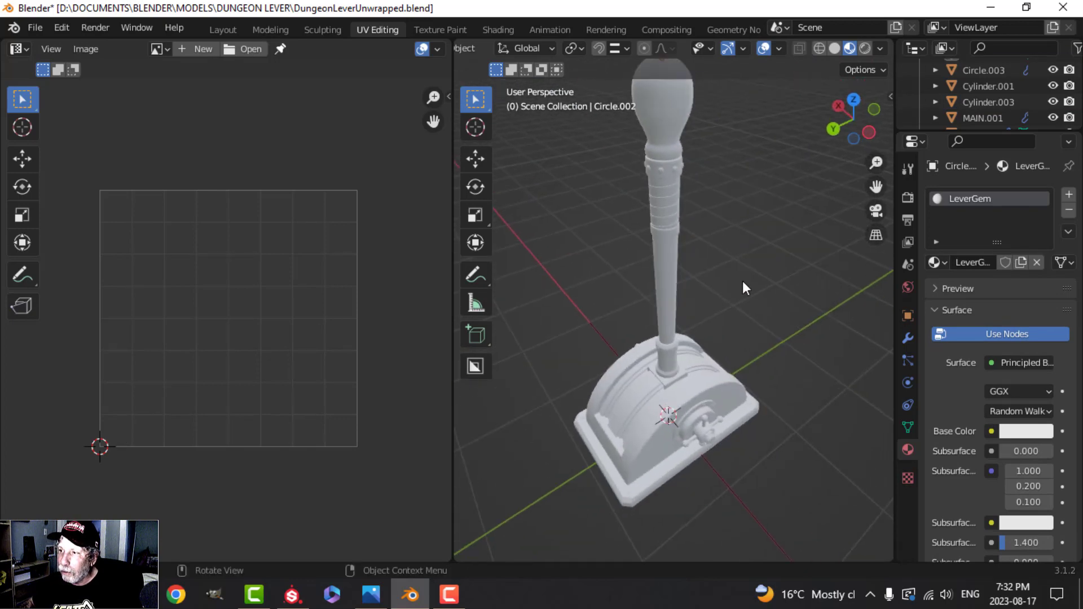
scroll(745, 273, "down", 1)
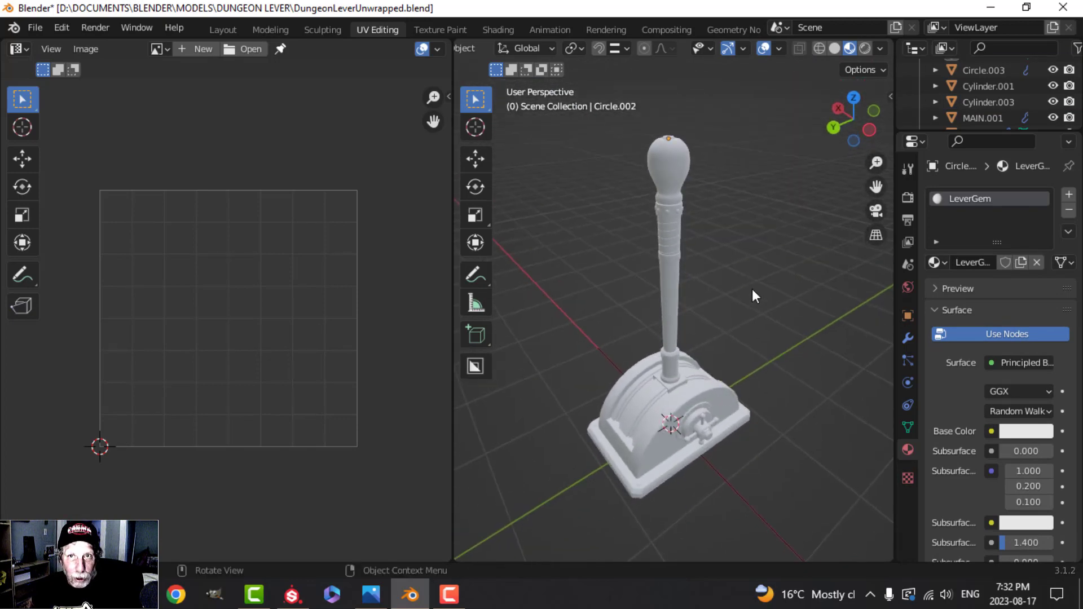
scroll(753, 289, "down", 2)
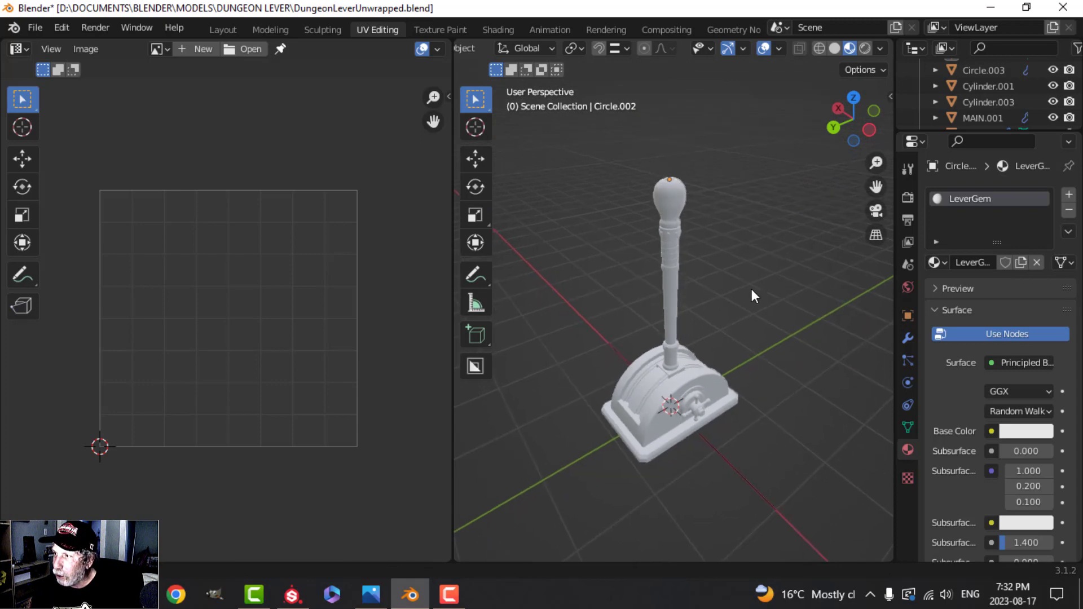
Switch the viewport to Solid shading and look over the whole untextured lever.
left_click(834, 48)
middle_click_drag(829, 146, 757, 285)
key("a")
scroll(768, 279, "down", 3)
scroll(732, 273, "up", 1)
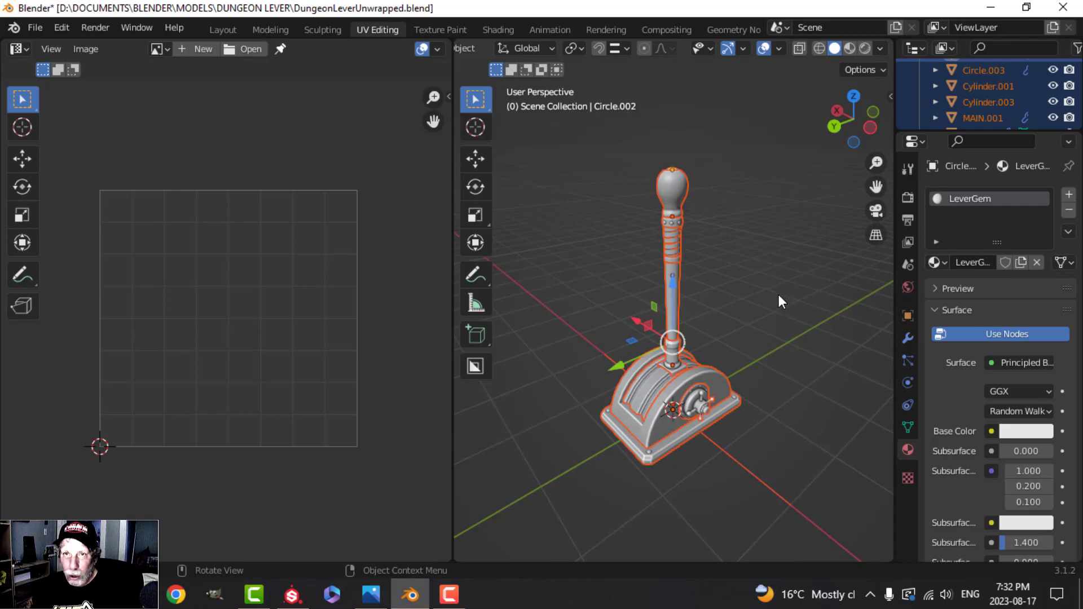
scroll(762, 289, "up", 1)
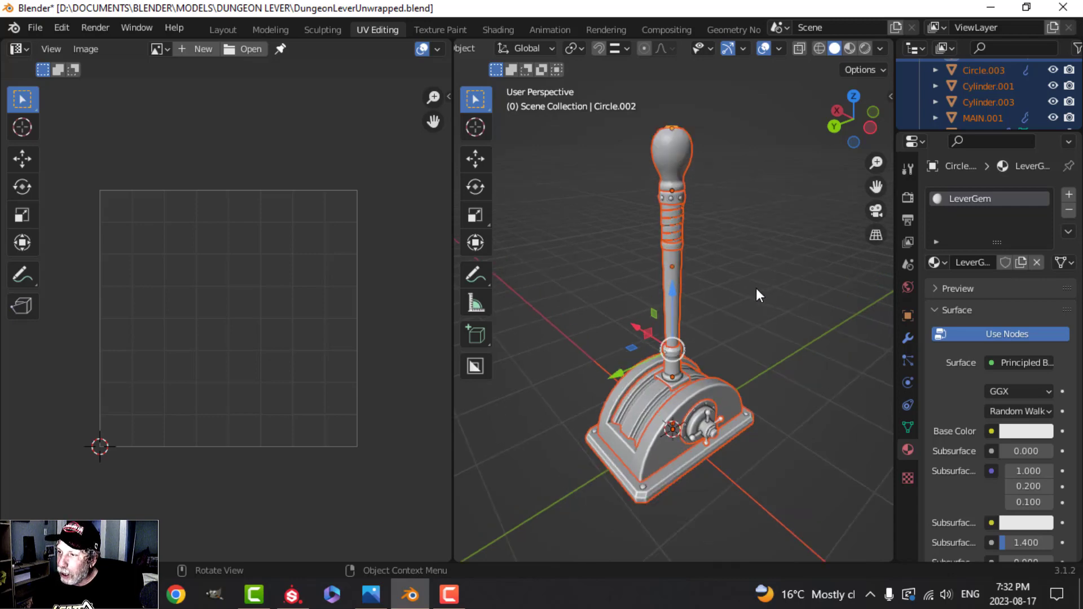
key("alt+a")
scroll(745, 268, "down", 1)
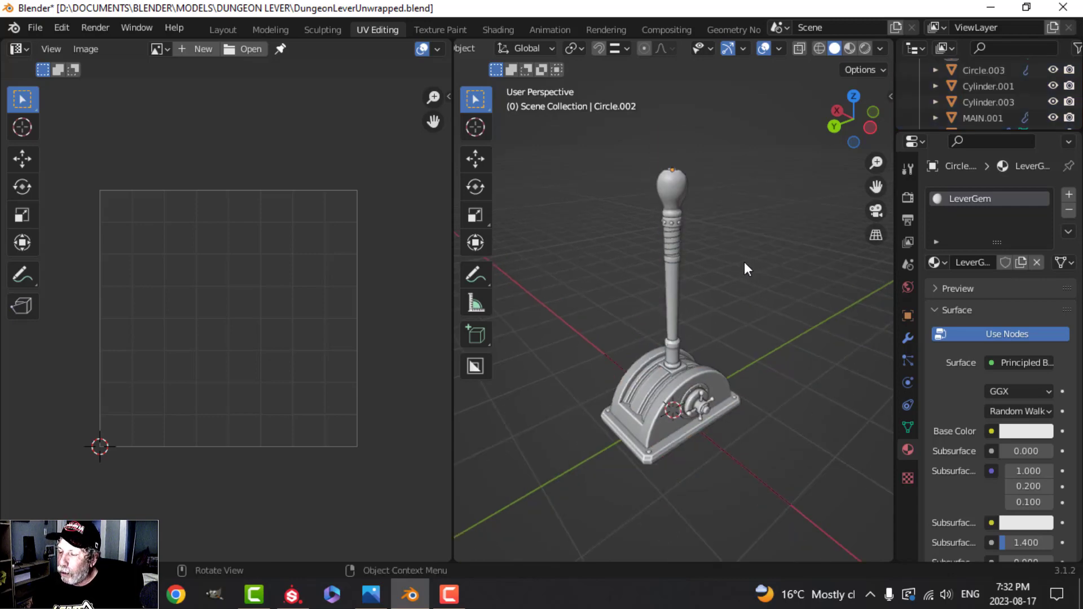
Inspect the lever from several angles, then bring Substance Painter to the front.
middle_click_drag(744, 262, 744, 287)
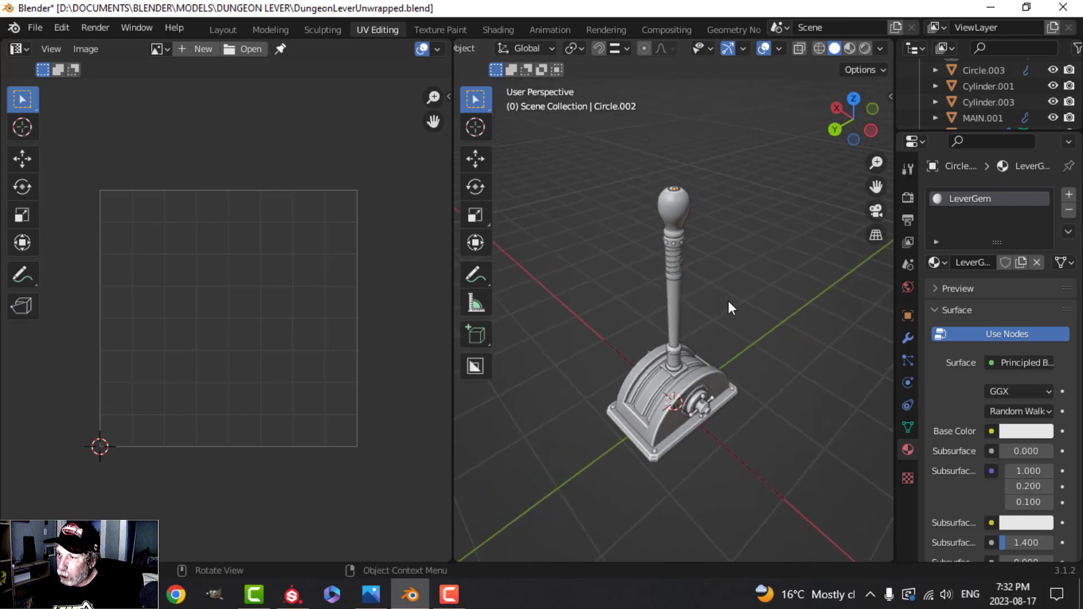
scroll(729, 303, "up", 1)
scroll(728, 303, "up", 1)
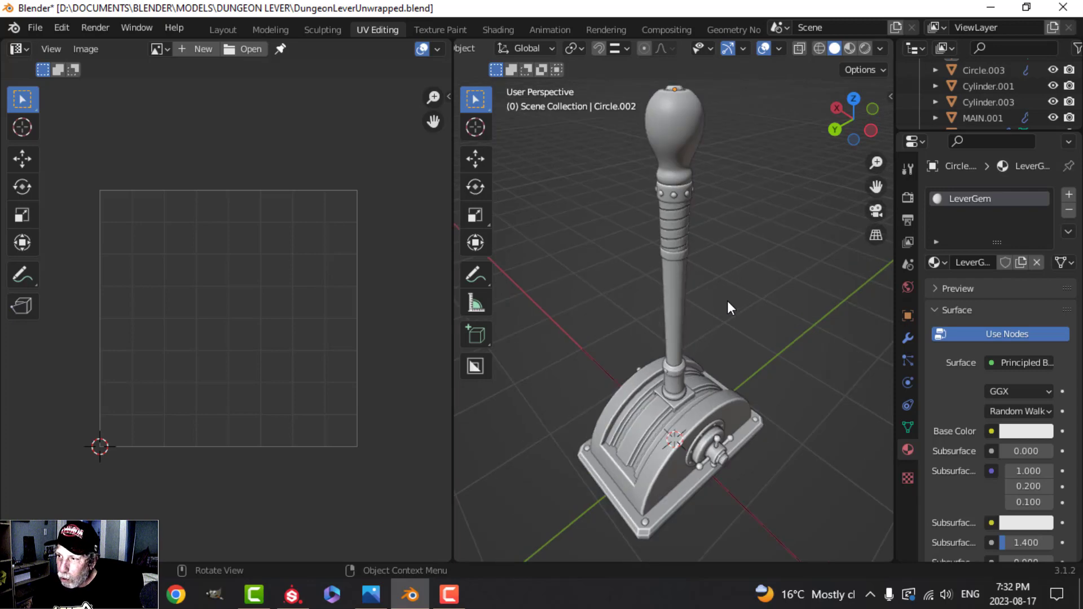
scroll(728, 303, "down", 1)
middle_click_drag(749, 295, 703, 275)
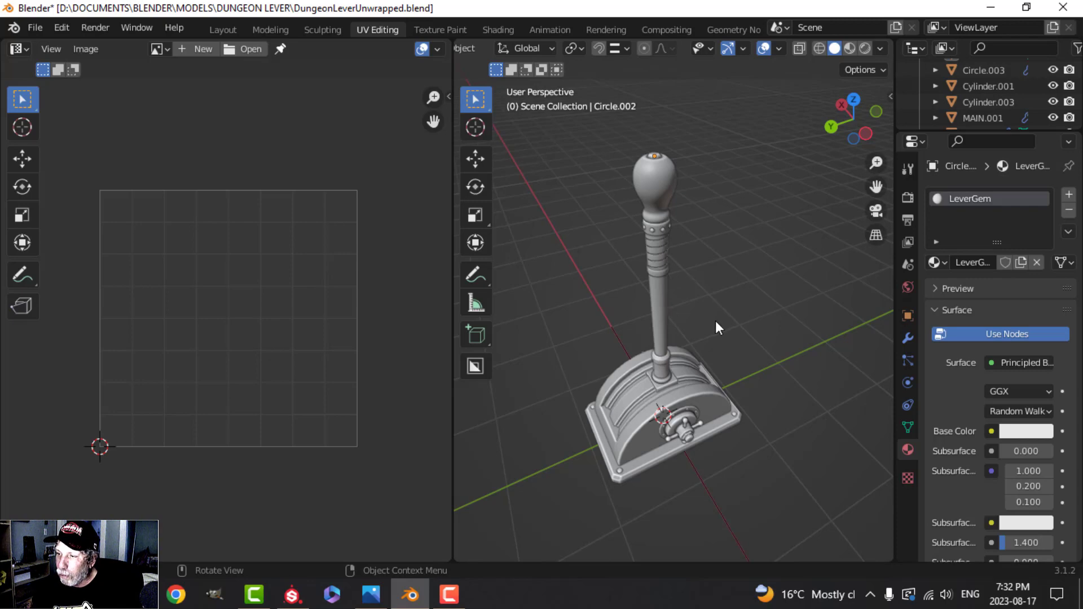
middle_click_drag(721, 310, 732, 278)
middle_click_drag(732, 277, 731, 299)
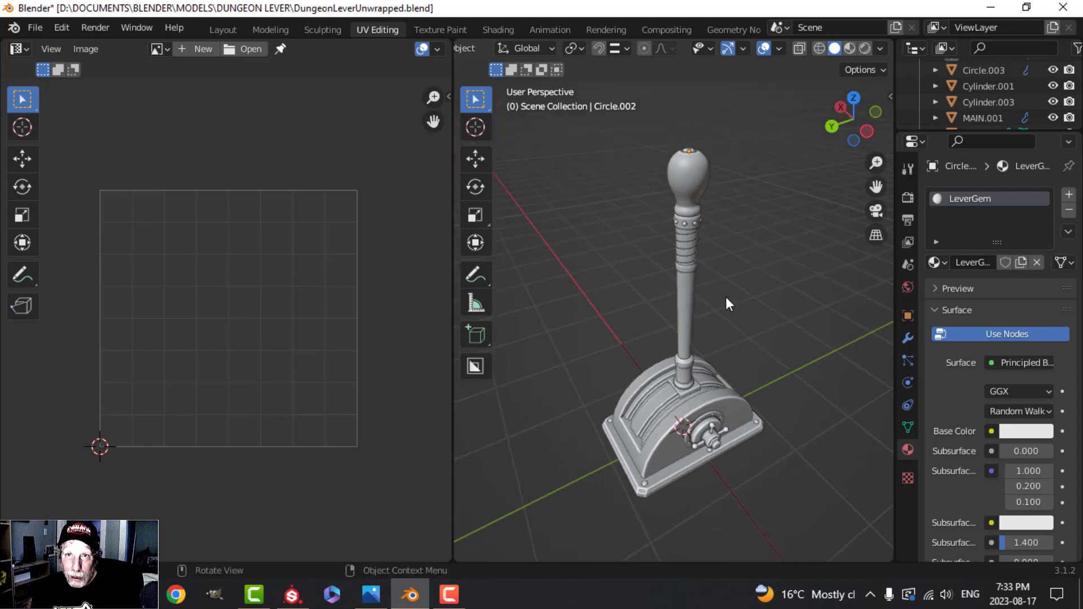
scroll(725, 297, "up", 1)
scroll(723, 277, "down", 3)
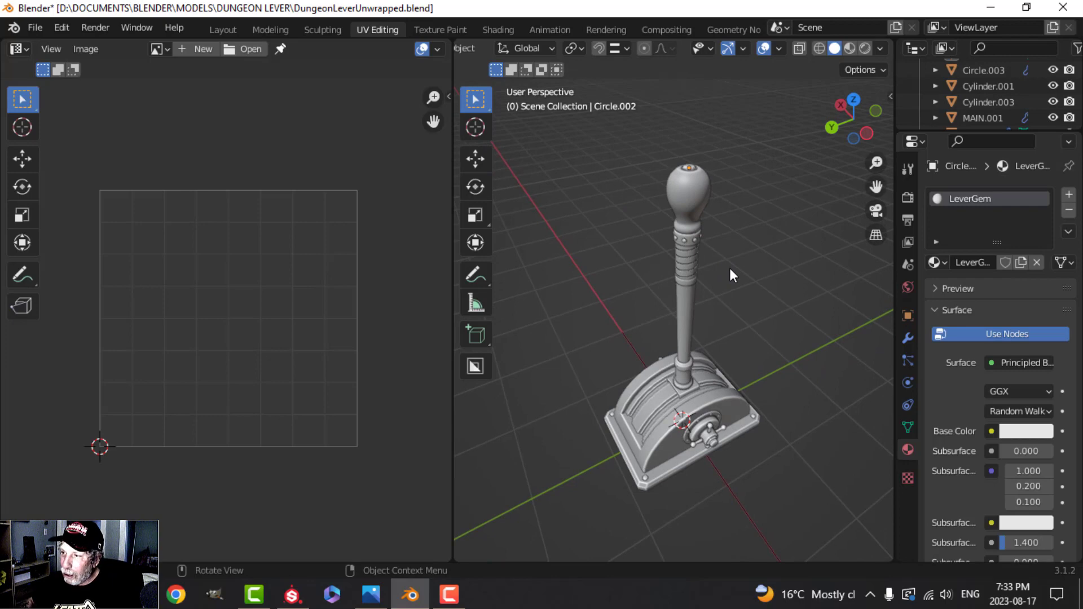
scroll(731, 271, "up", 1)
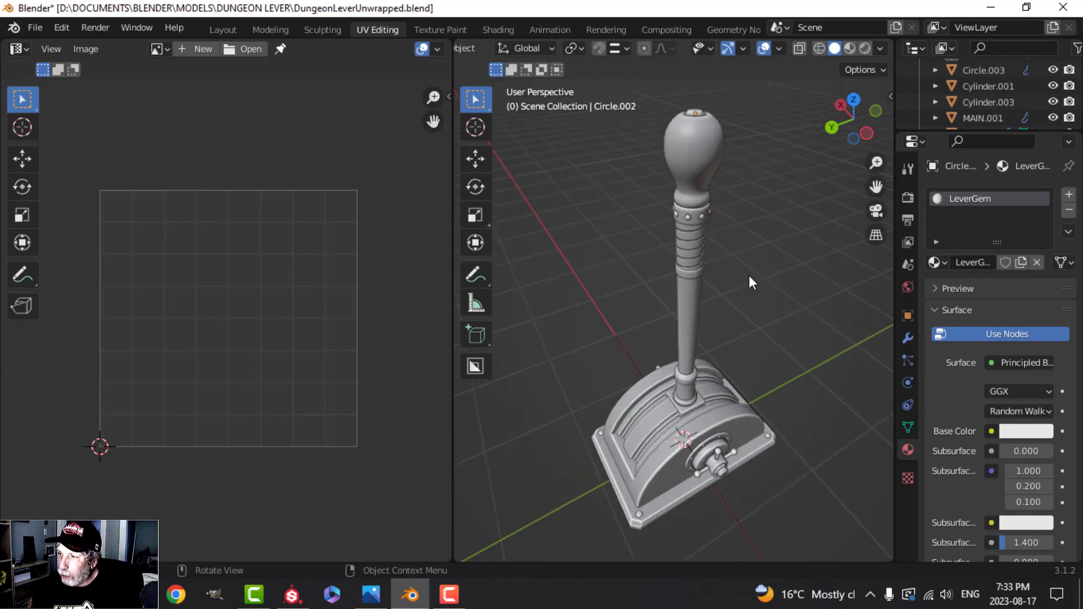
middle_click_drag(757, 238, 769, 218)
scroll(763, 212, "up", 1)
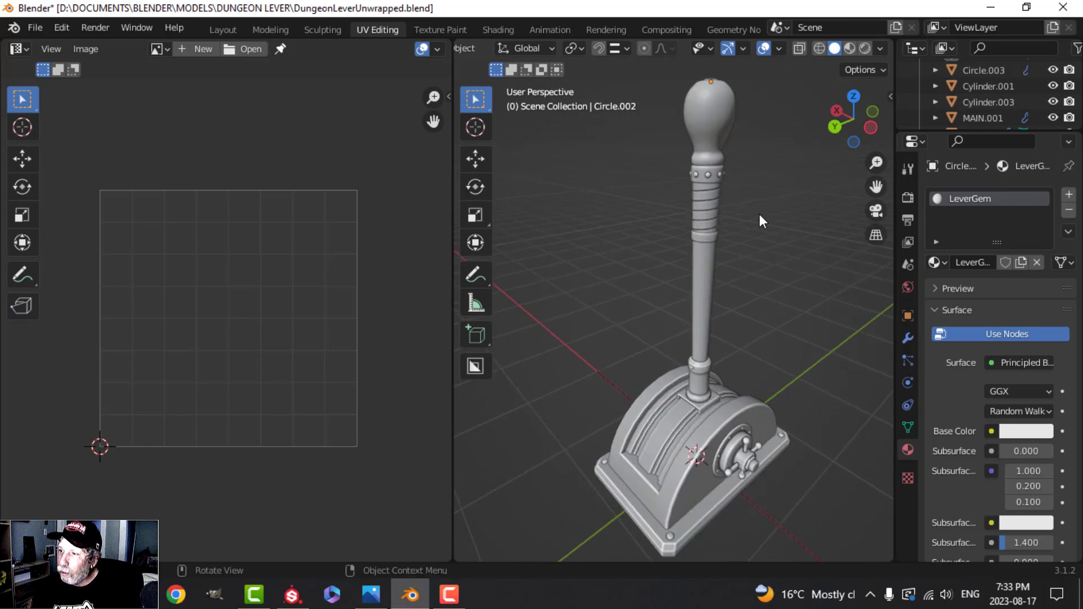
scroll(757, 216, "down", 1)
middle_click_drag(756, 212, 708, 258)
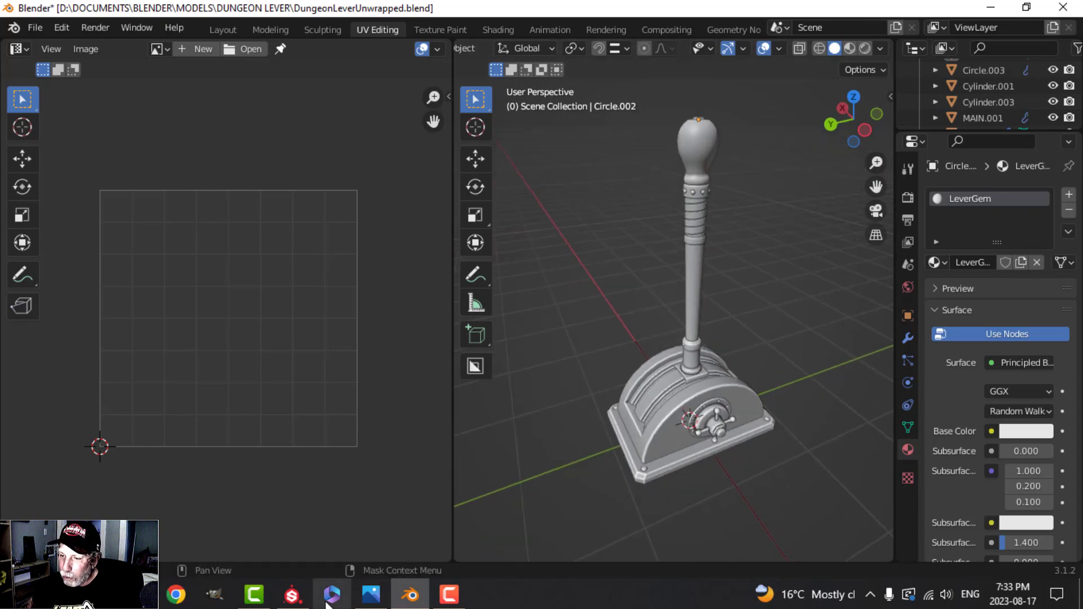
left_click(292, 594)
Orbit and zoom around the lever base and housing in Substance Painter's viewport.
scroll(462, 240, "down", 1)
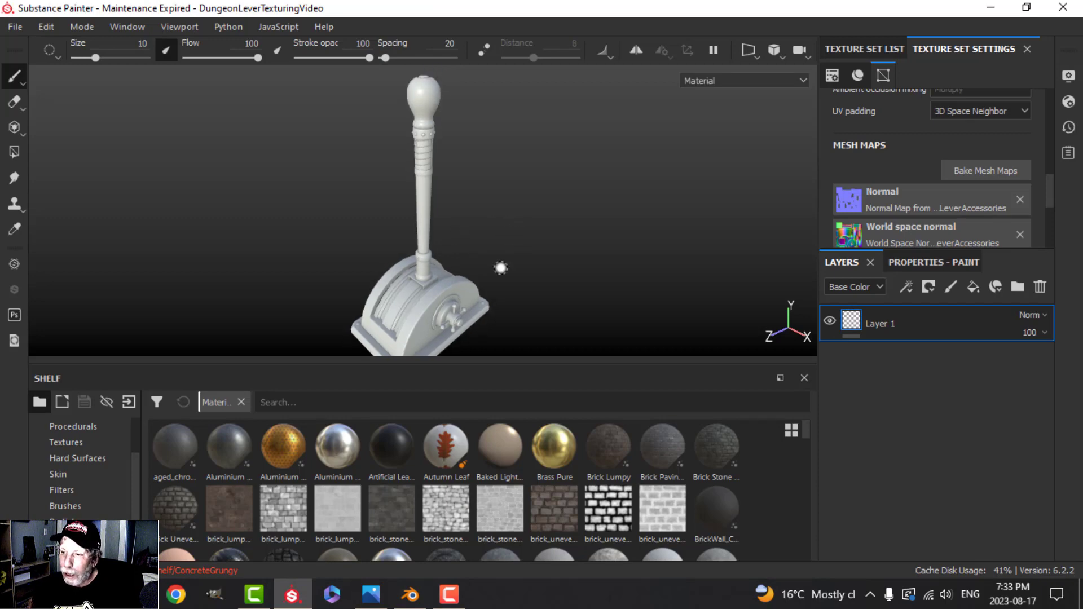
scroll(442, 225, "up", 3)
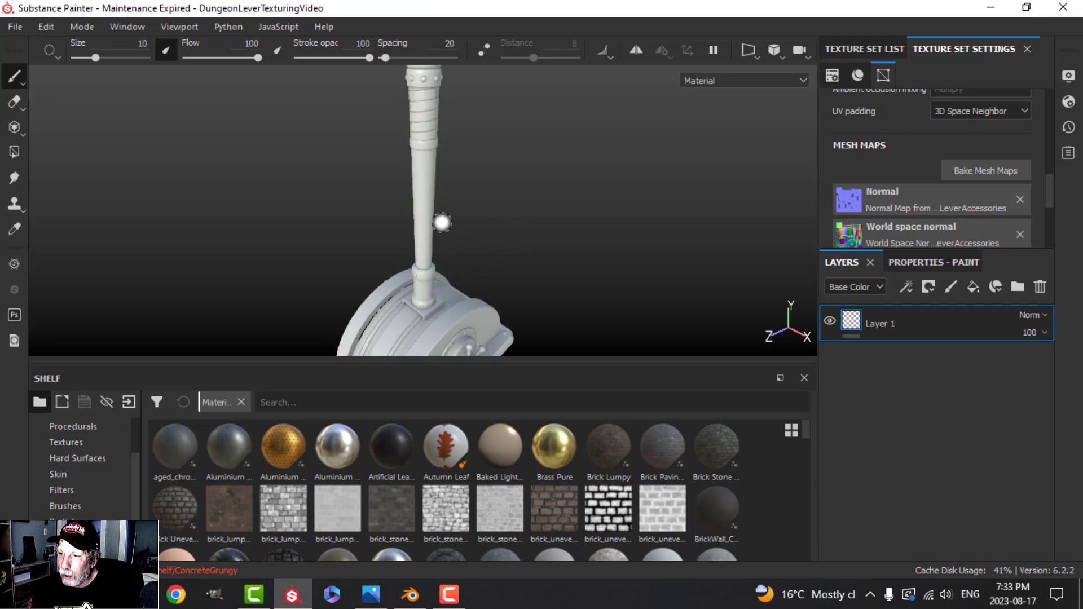
scroll(484, 274, "down", 2)
middle_click_drag(493, 279, 492, 203, "alt")
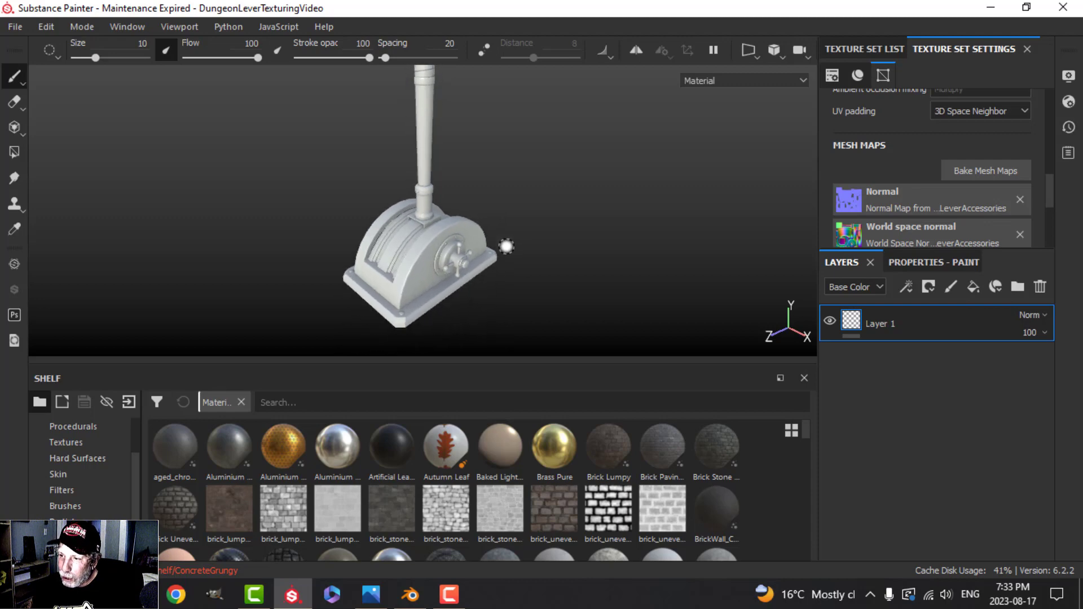
scroll(506, 246, "up", 4)
mouse_move(540, 250)
left_mouse_down("alt")
mouse_move(507, 307)
mouse_move(580, 179)
mouse_move(466, 226)
mouse_move(476, 242)
mouse_move(435, 257)
mouse_move(383, 190)
left_mouse_up("alt")
scroll(381, 152, "up", 3)
middle_click_drag(401, 159, 461, 226, "alt")
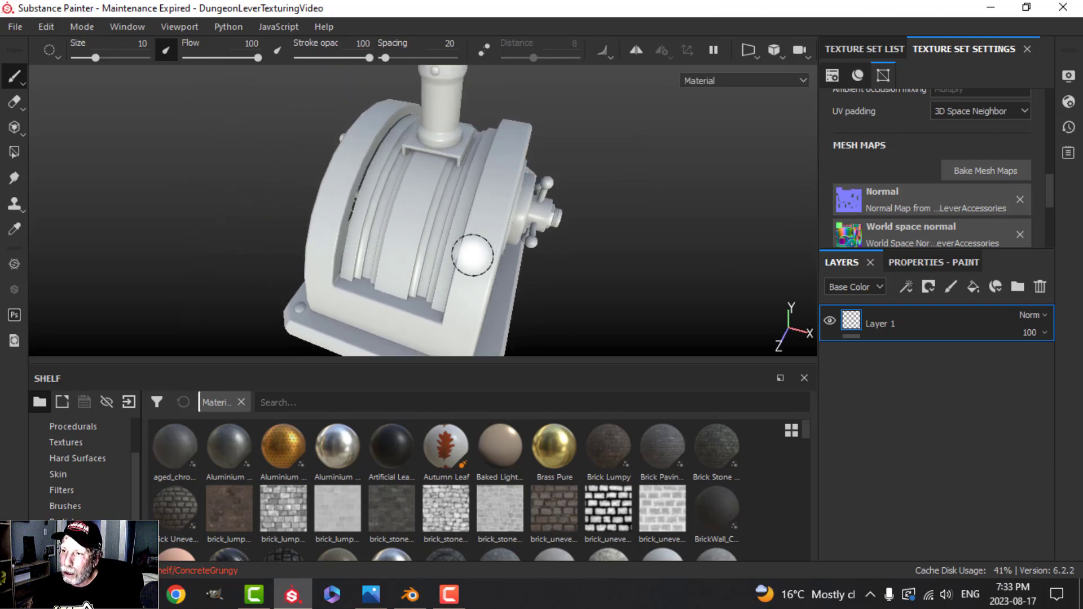
View the lever's right side and list its seven texture sets, LeverAccessories through LeverWood.
left_click_drag(491, 243, 466, 244, "alt")
scroll(465, 244, "down", 1)
left_click_drag(573, 250, 527, 249, "alt")
scroll(480, 247, "down", 2)
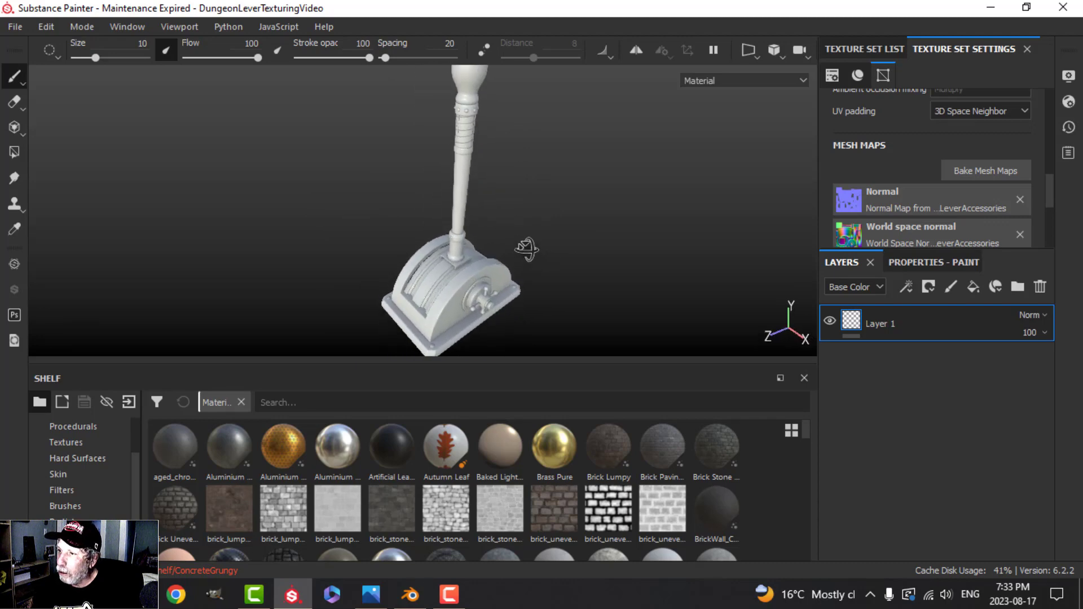
left_click(869, 49)
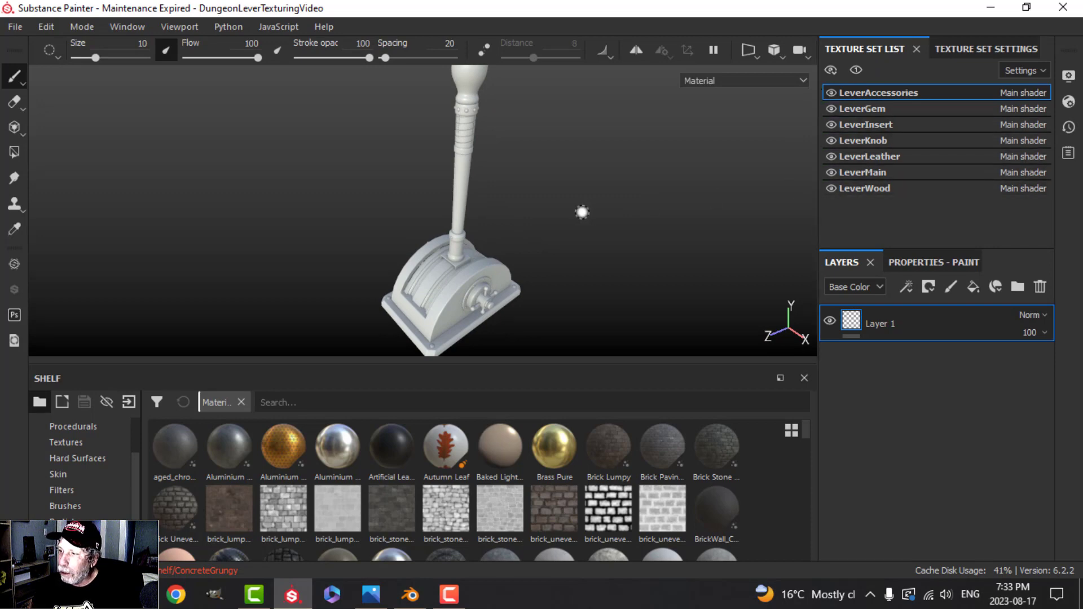
Select LeverMain, delete its empty Layer 1, and search all shelf assets for 'baked'.
left_click(882, 175)
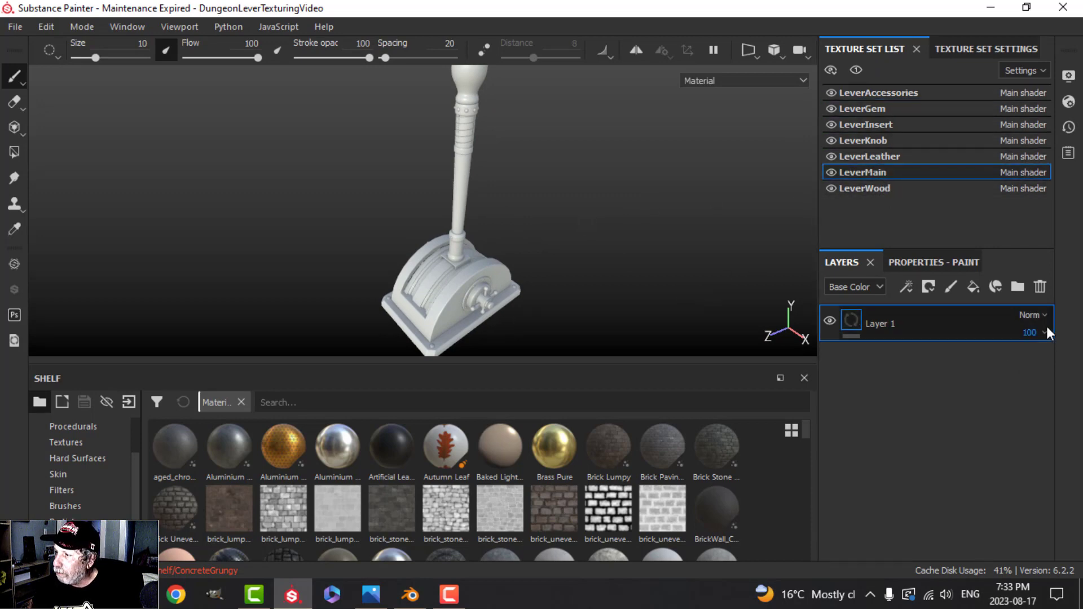
left_click(1041, 288)
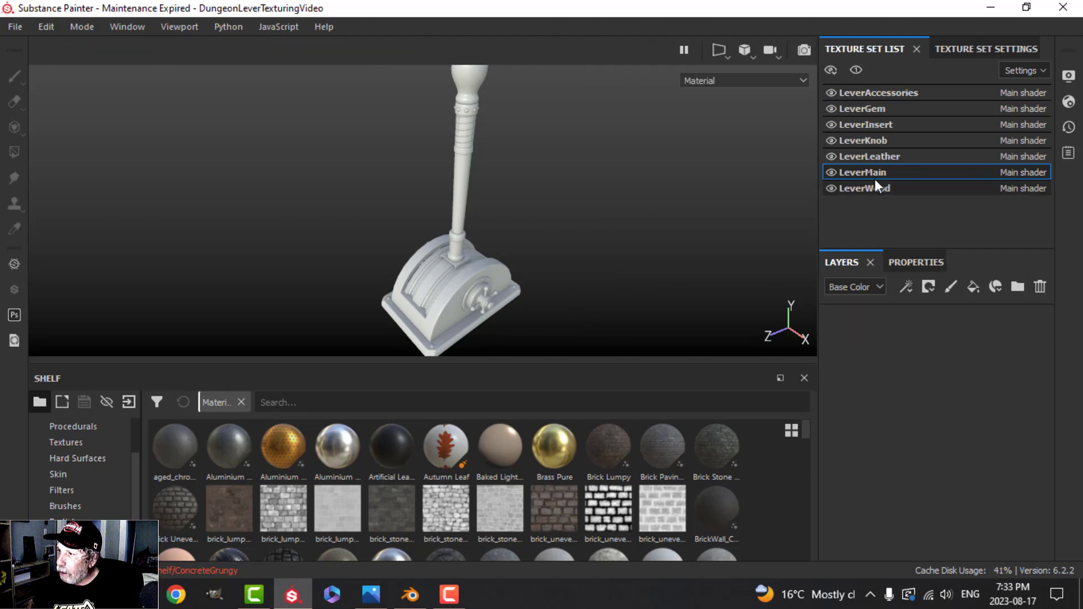
scroll(91, 496, "up", 3)
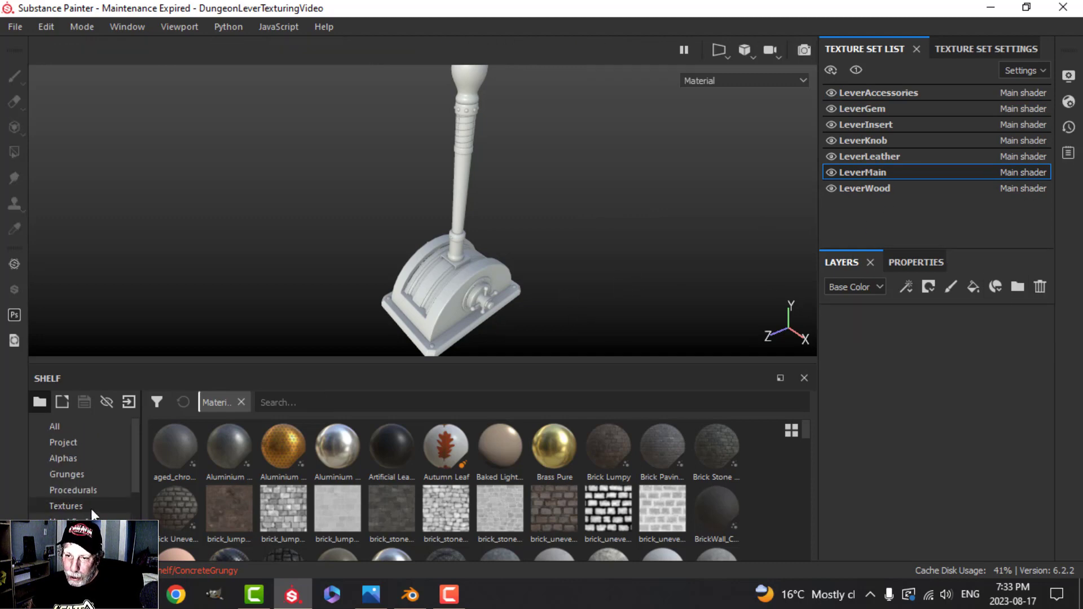
left_click(62, 430)
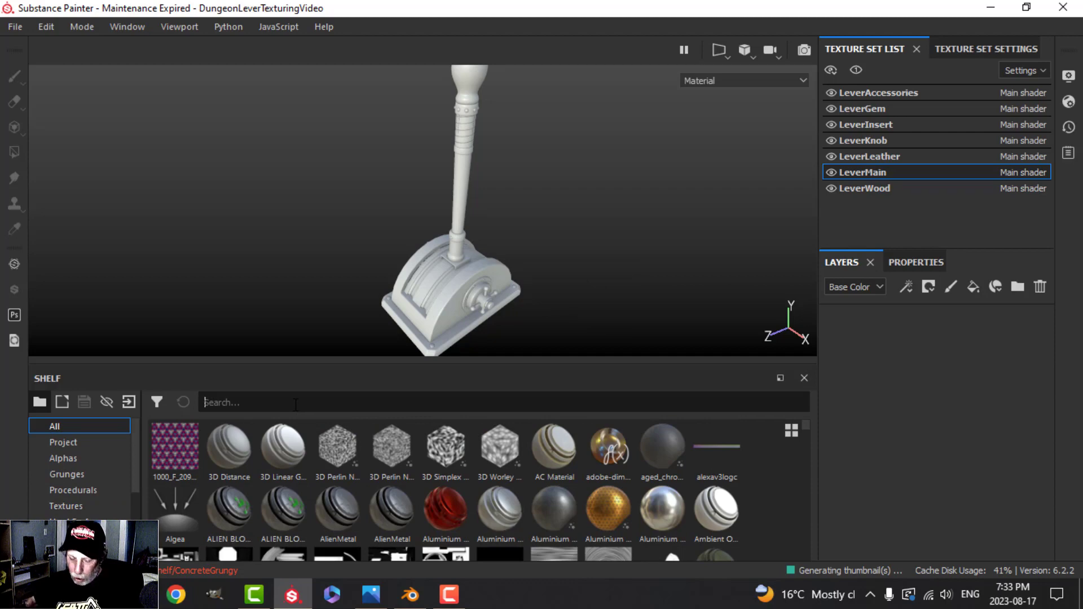
left_click(296, 402)
type("bake")
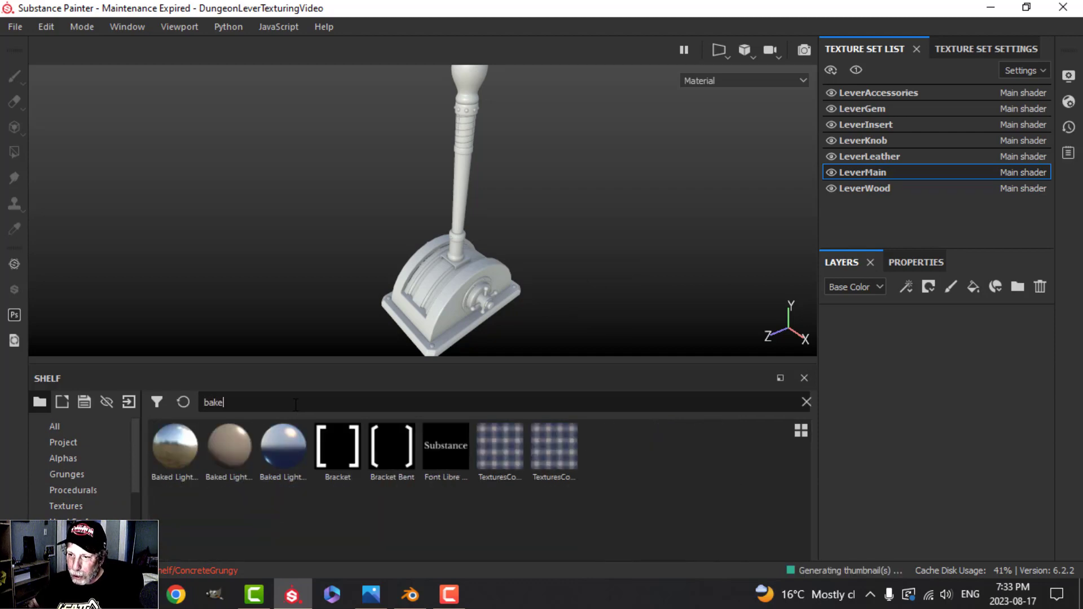
type("d")
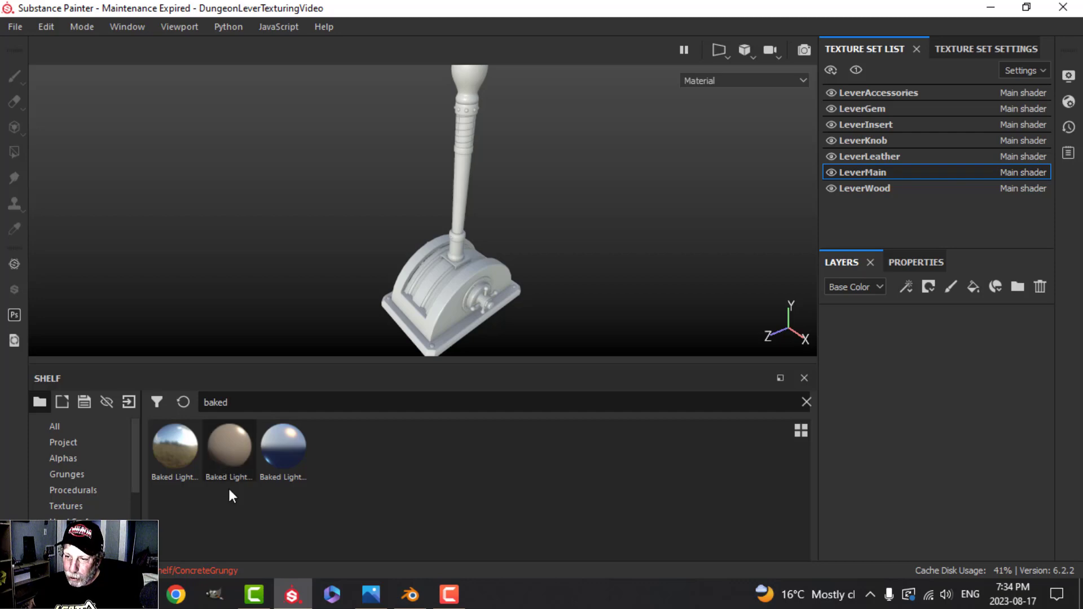
Apply the Baked Lighting Material to LeverMain and frame the lever base.
mouse_move(279, 469)
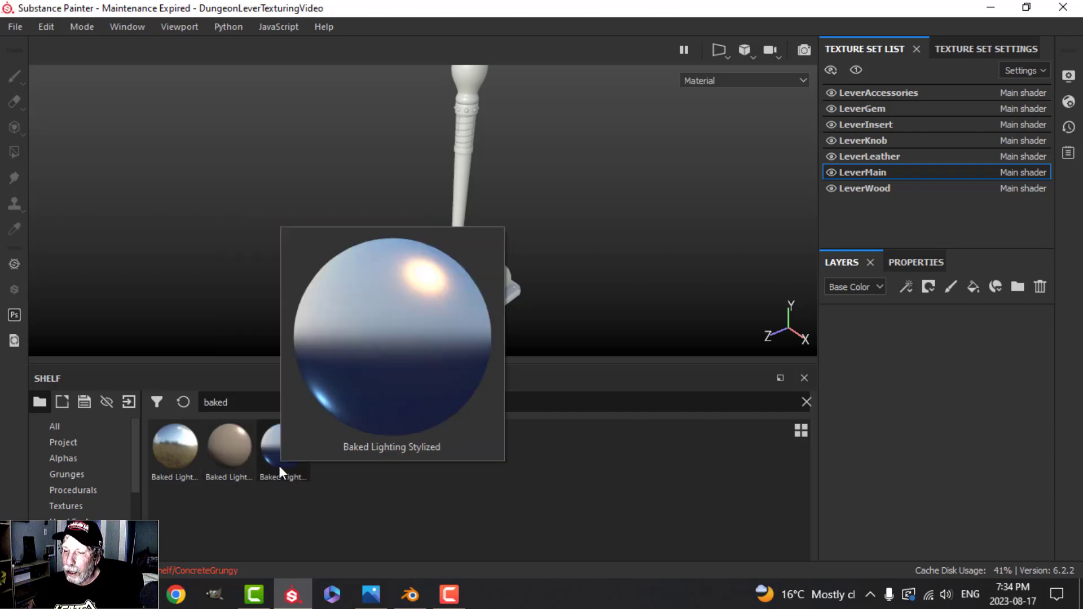
mouse_move(226, 454)
left_click_drag(226, 453, 882, 407)
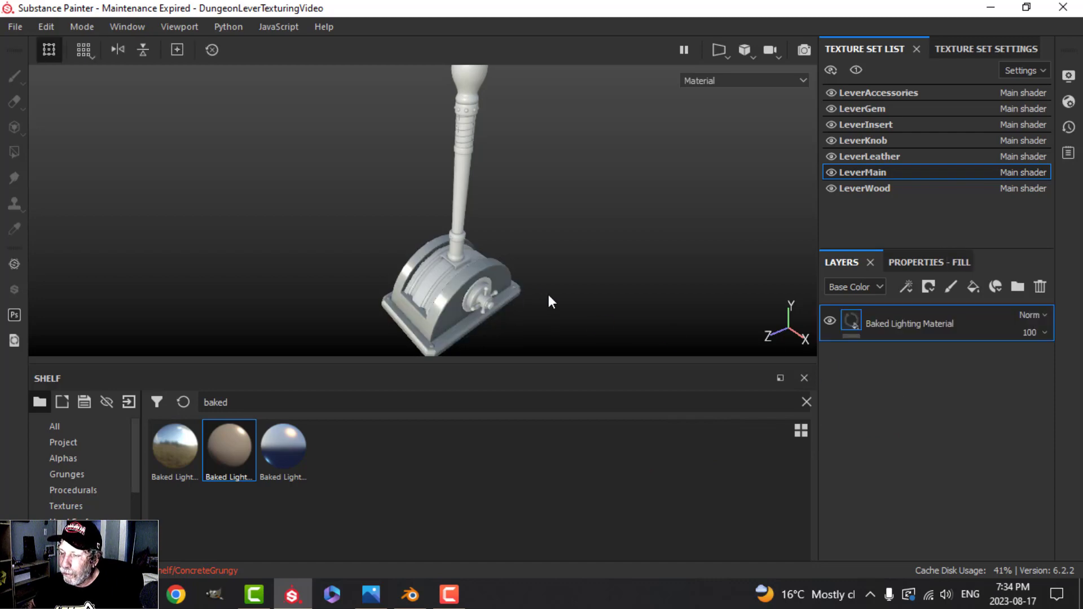
scroll(551, 300, "up", 2)
middle_click_drag(551, 301, 550, 243, "alt")
scroll(558, 265, "up", 2)
left_click_drag(559, 265, 545, 254, "alt")
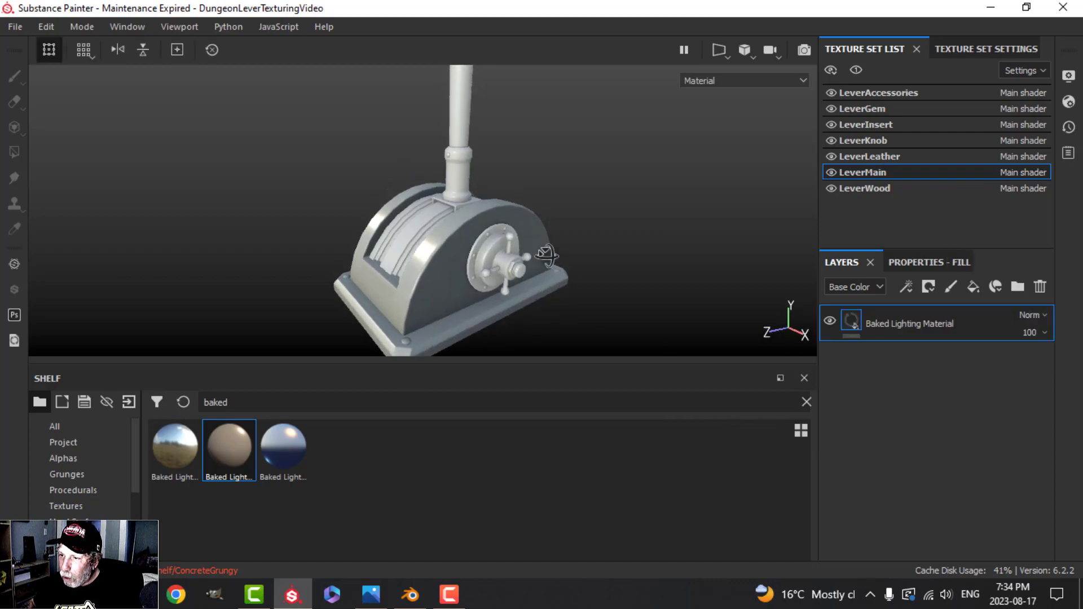
middle_click_drag(545, 254, 483, 225, "alt")
left_click_drag(483, 225, 497, 235, "alt")
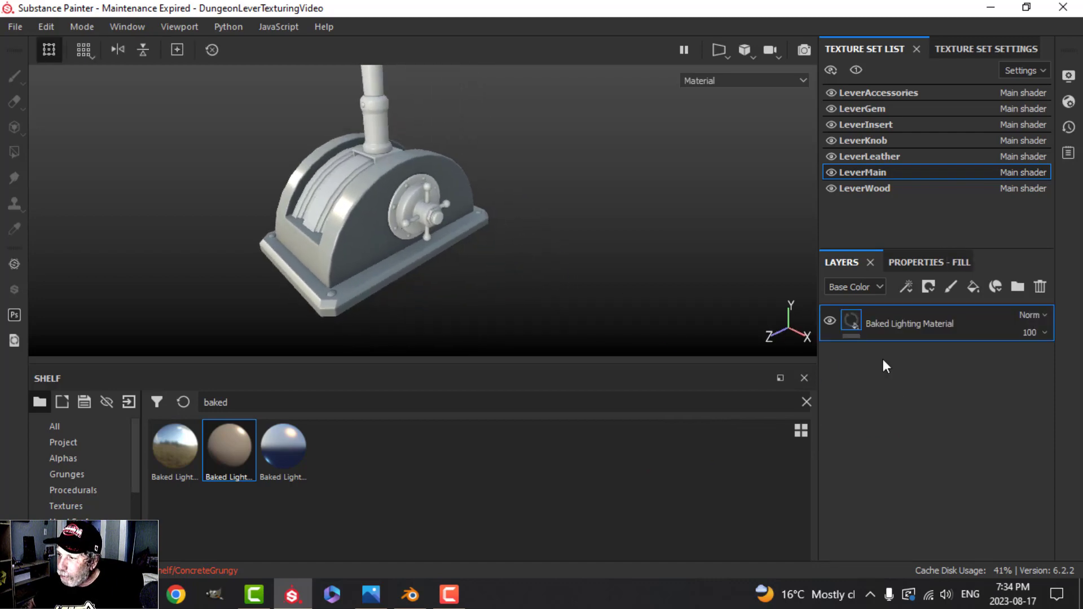
Show the fill layer's properties down to its Parameters section.
left_click(917, 262)
scroll(861, 418, "down", 2)
scroll(872, 448, "down", 5)
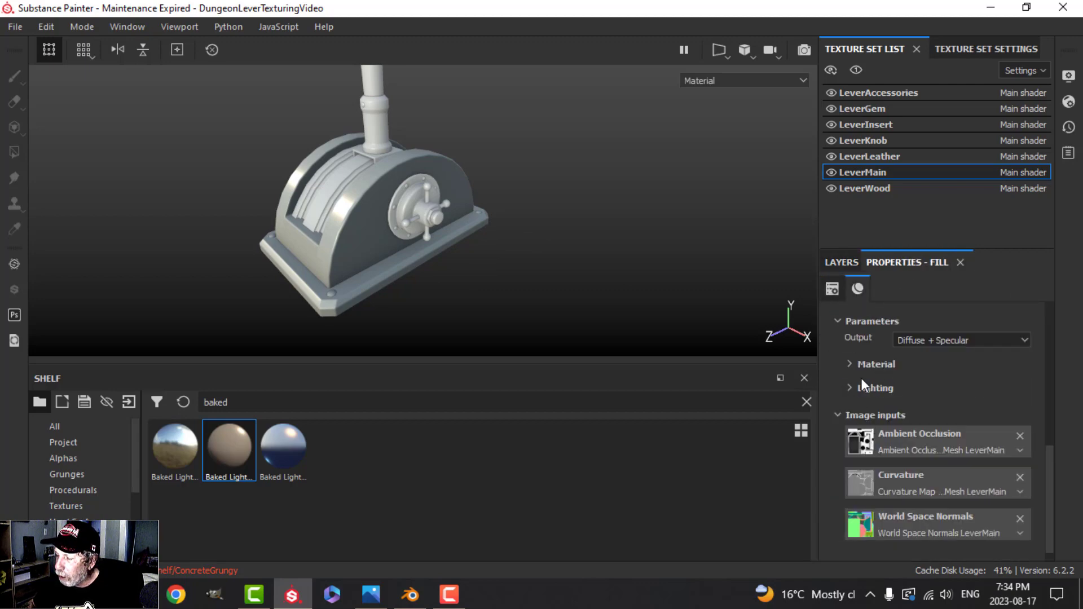
Make the lever body red with Metallic 0.33 and Roughness 0.1.
left_click(852, 365)
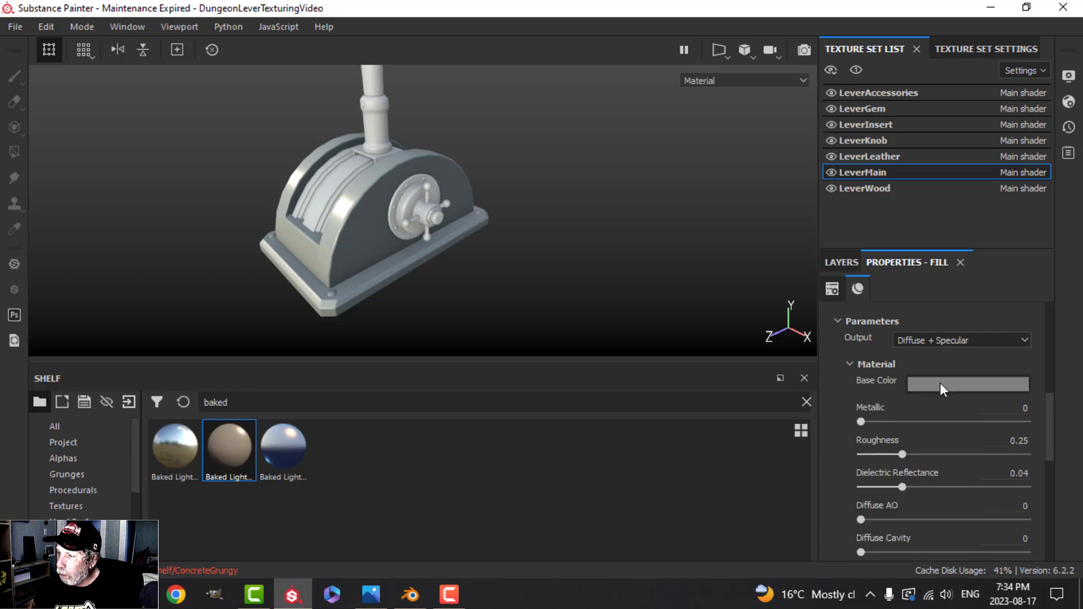
left_click(940, 383)
left_click_drag(976, 432, 975, 428)
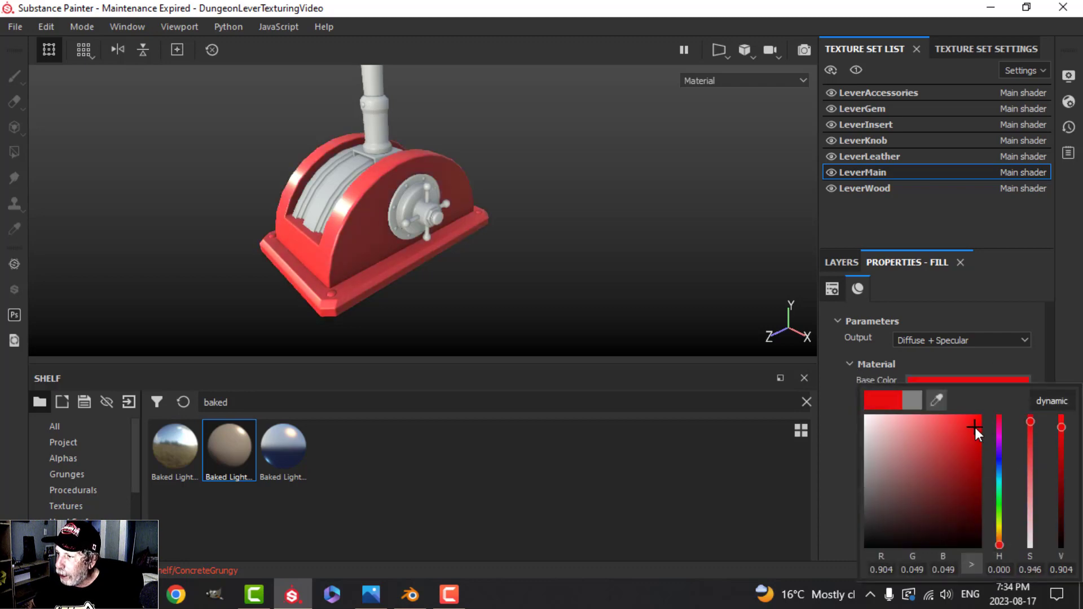
scroll(880, 403, "down", 1)
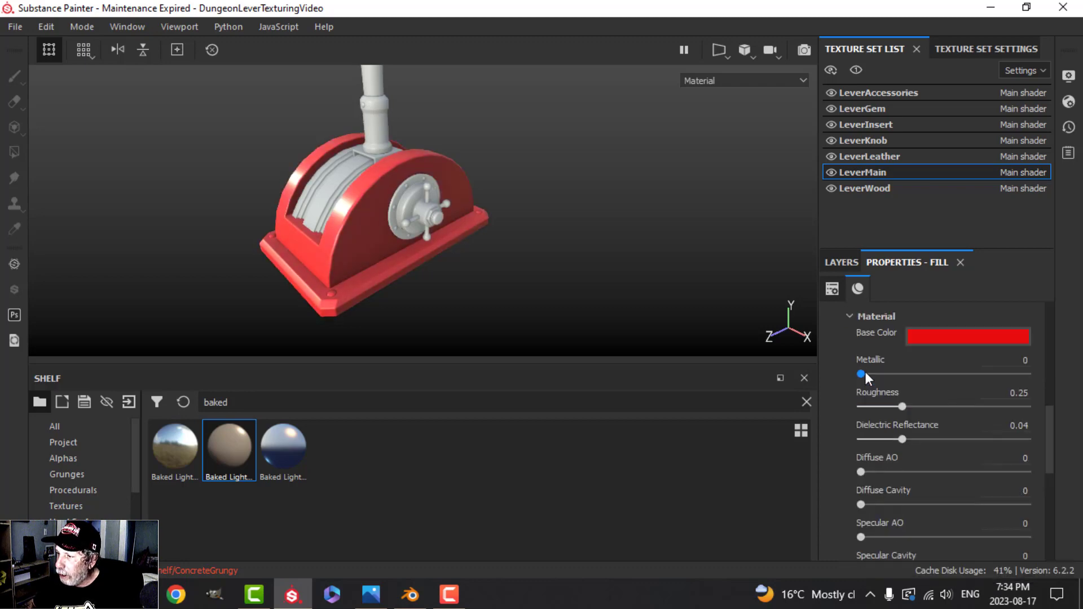
mouse_move(864, 374)
left_mouse_down()
mouse_move(916, 374)
mouse_move(893, 406)
mouse_move(878, 407)
left_mouse_up()
Tune the edge highlight to Edges Intensity 0.68 and Edges Smoothness 0.06.
scroll(963, 436, "down", 3)
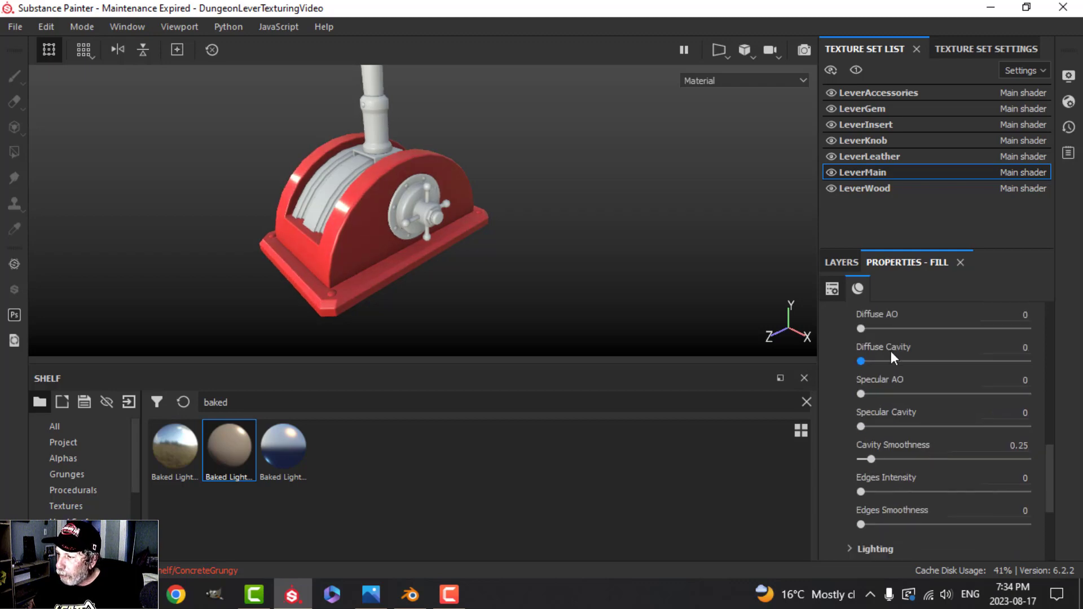
scroll(895, 425, "down", 1)
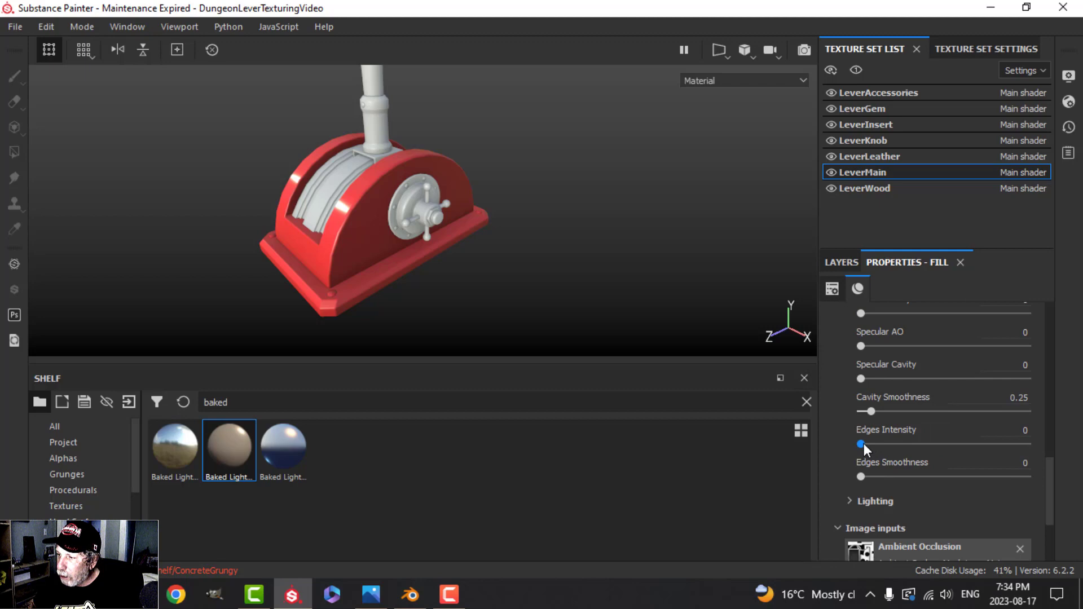
left_click_drag(865, 443, 1003, 444)
scroll(359, 260, "up", 5)
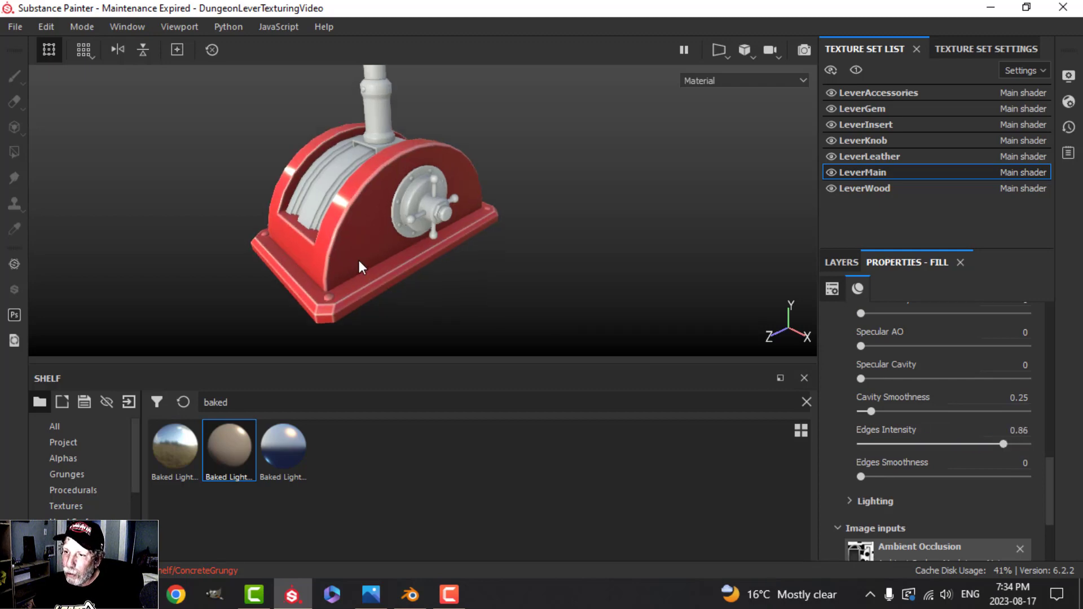
left_click_drag(366, 282, 466, 274, "alt")
left_click_drag(862, 477, 913, 477)
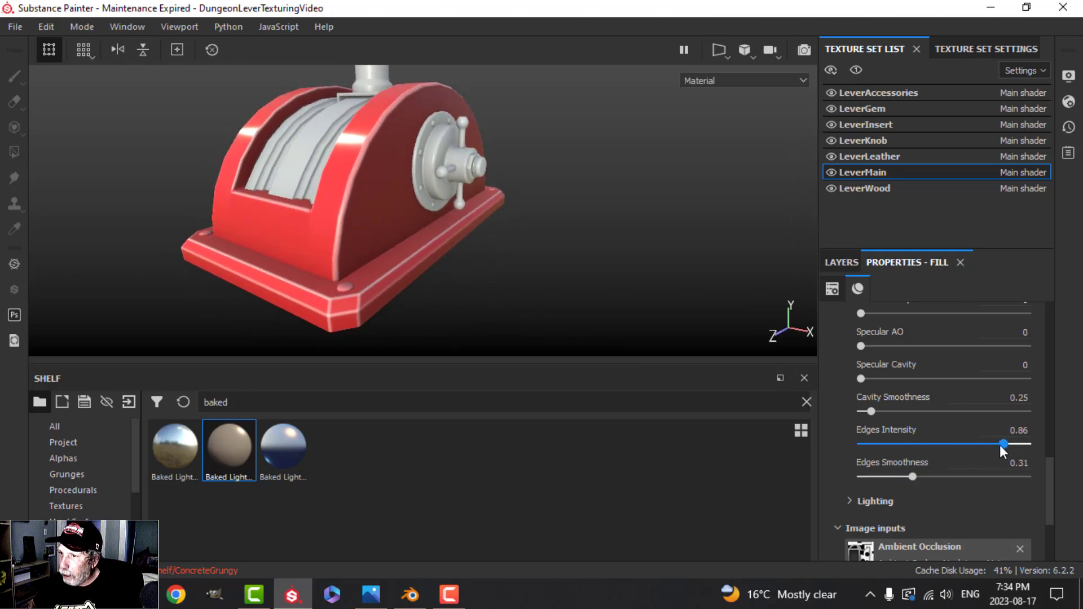
left_click_drag(1000, 446, 974, 444)
scroll(468, 292, "down", 2)
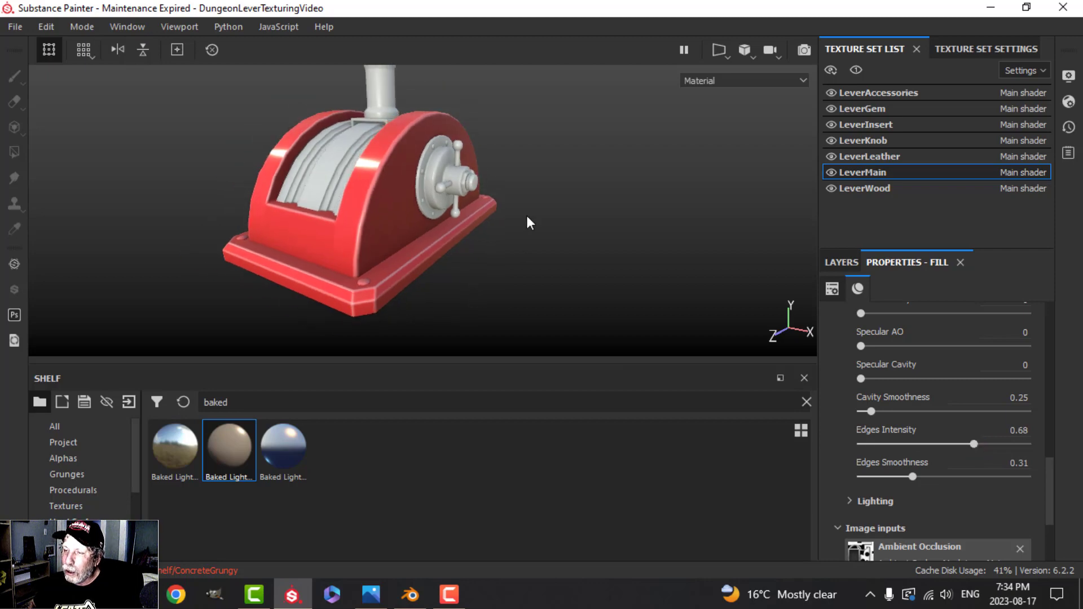
left_click_drag(529, 221, 666, 338, "alt")
left_click_drag(911, 477, 871, 477)
left_click_drag(473, 278, 474, 175, "alt")
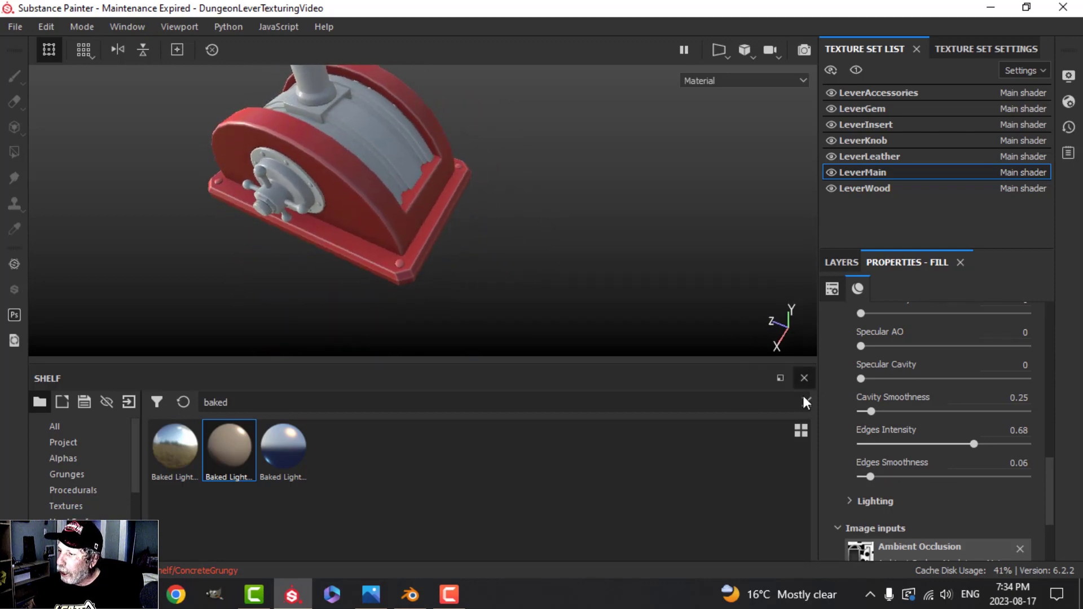
Turn the LeverMain fill's Sun Horizontal Angle to 90 under Lighting.
left_click(851, 502)
scroll(929, 490, "down", 5)
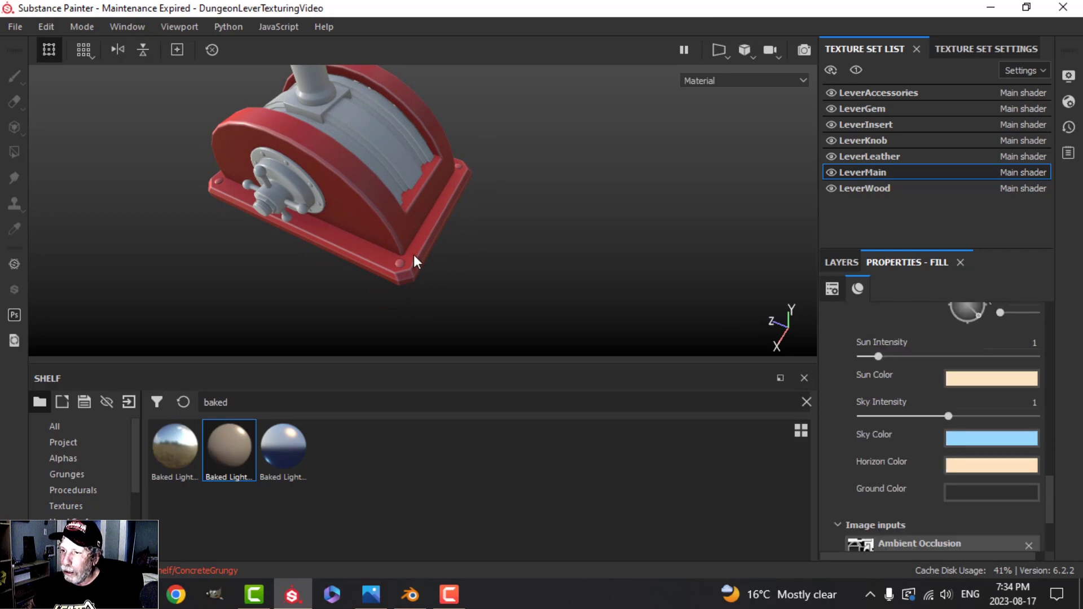
left_click_drag(415, 261, 410, 207, "alt")
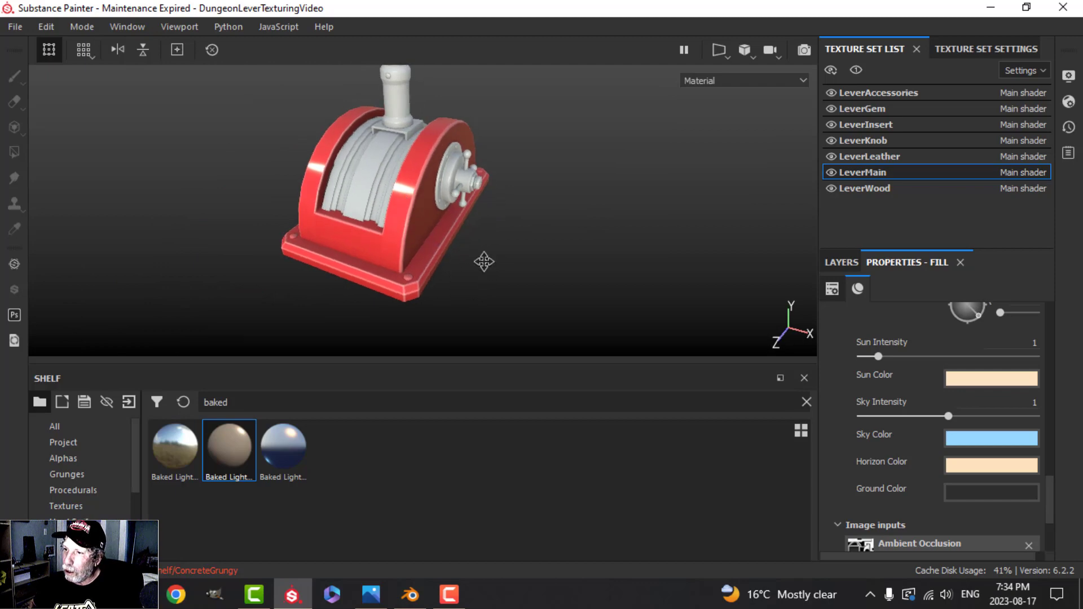
middle_click_drag(483, 261, 436, 265)
scroll(972, 350, "up", 3)
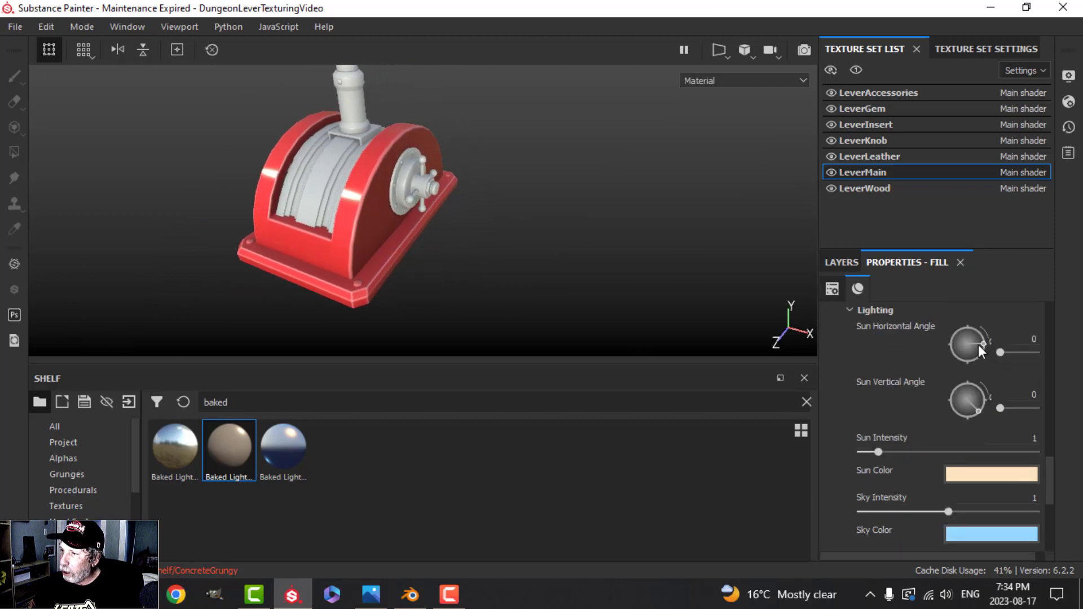
left_click_drag(979, 344, 961, 335)
left_click_drag(503, 220, 349, 237, "alt")
left_click_drag(967, 350, 970, 336)
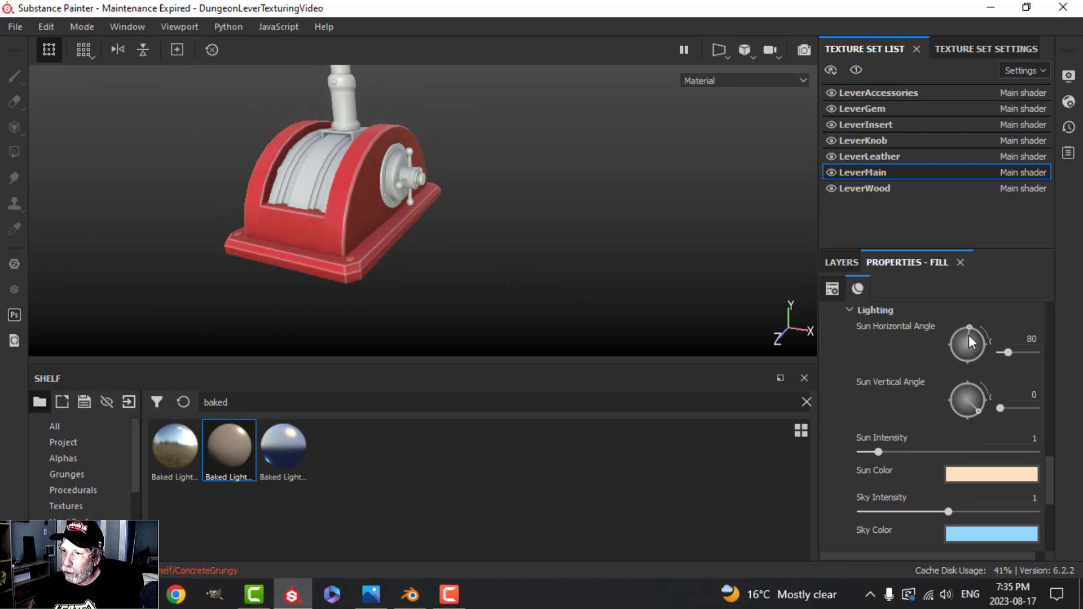
left_click_drag(549, 286, 544, 242, "alt")
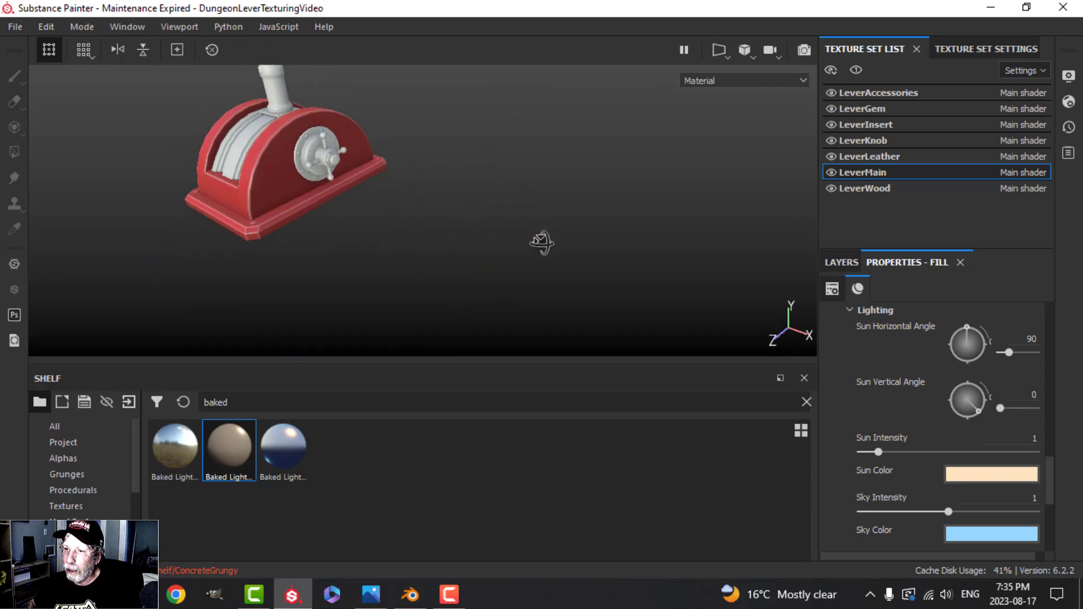
Lower the material Roughness to 0.05 for a glossier red body.
scroll(903, 349, "up", 5)
scroll(896, 364, "up", 3)
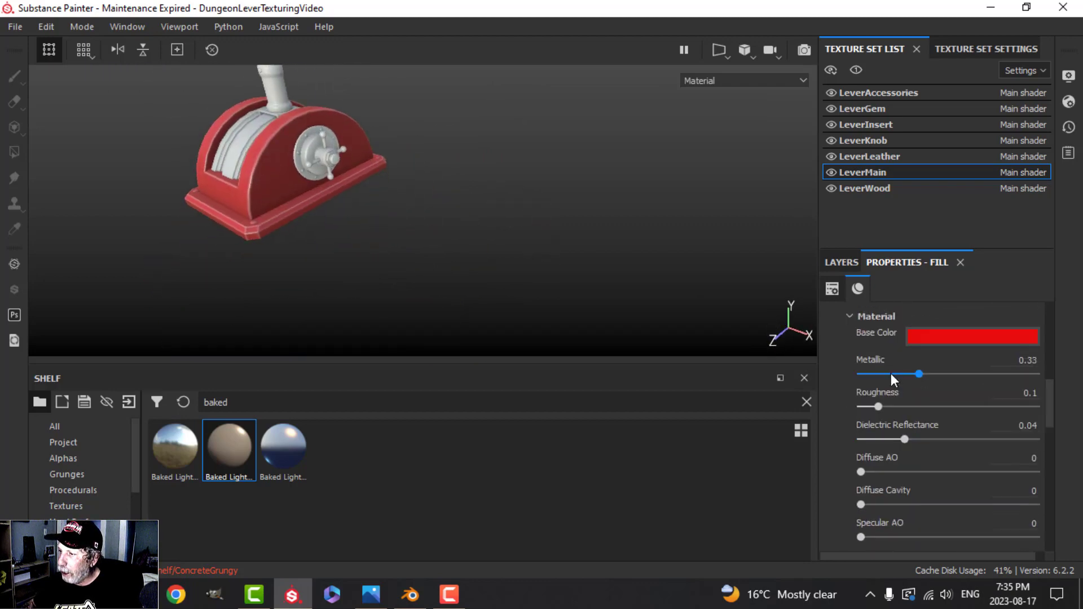
left_click_drag(878, 405, 869, 407)
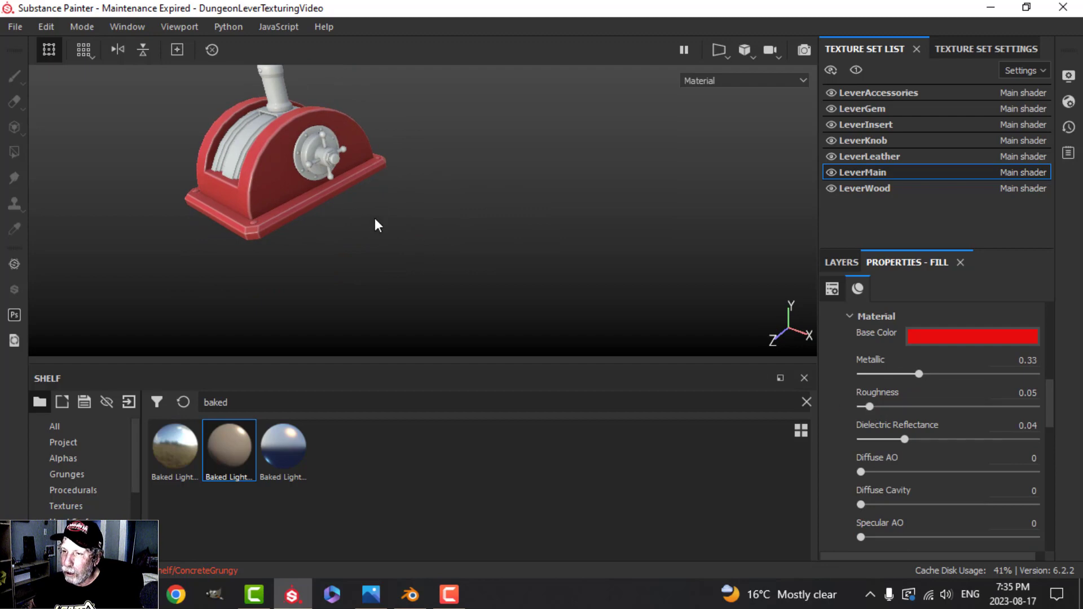
left_click_drag(375, 225, 479, 230, "alt")
Copy the Baked Lighting Material layer from LeverMain's layer stack.
left_click(840, 262)
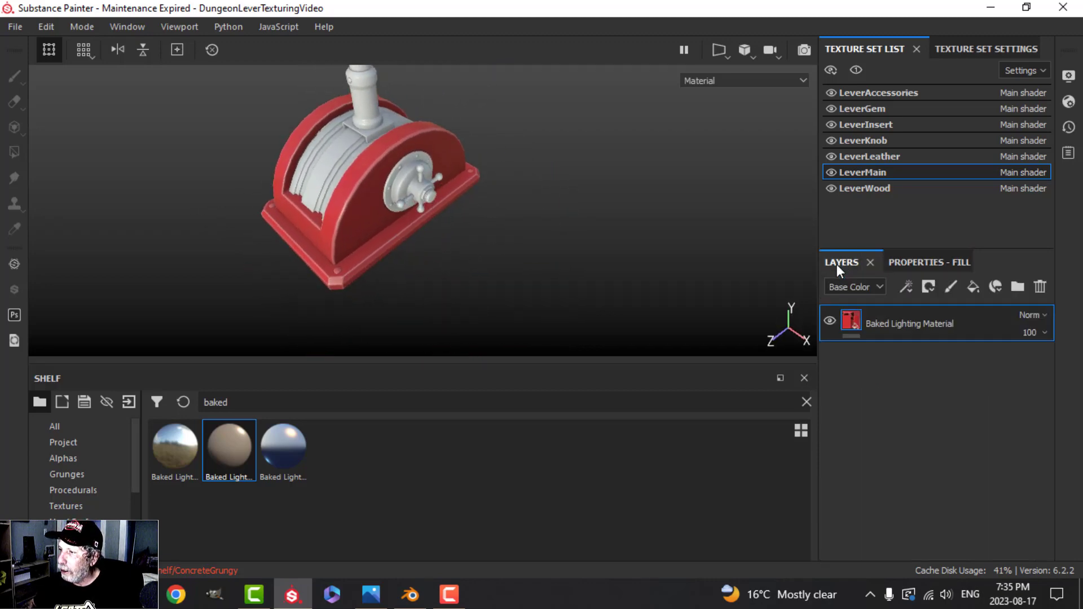
right_click(915, 320)
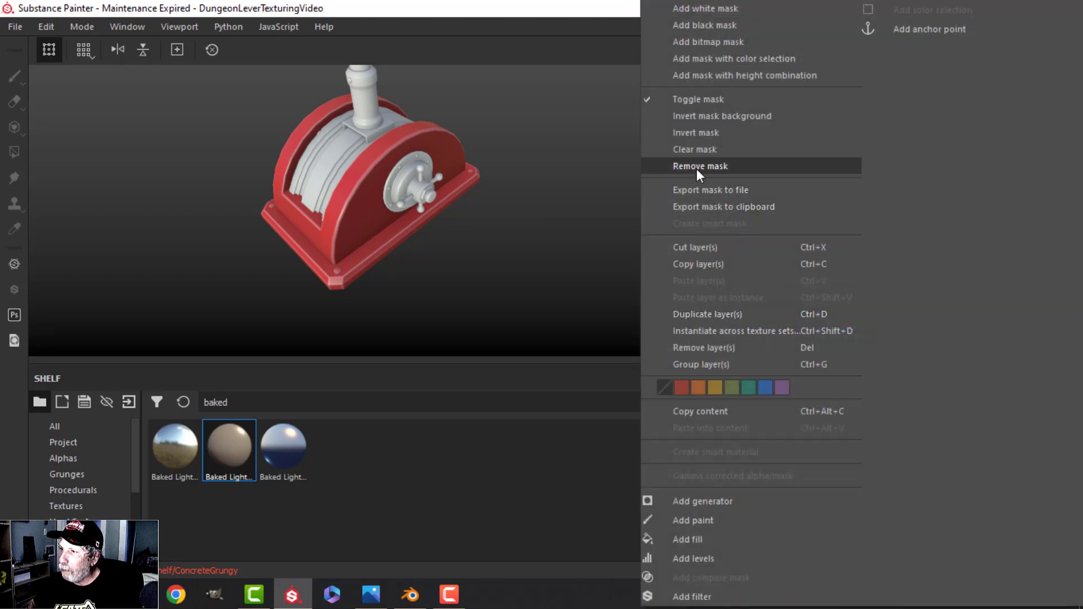
left_click(698, 264)
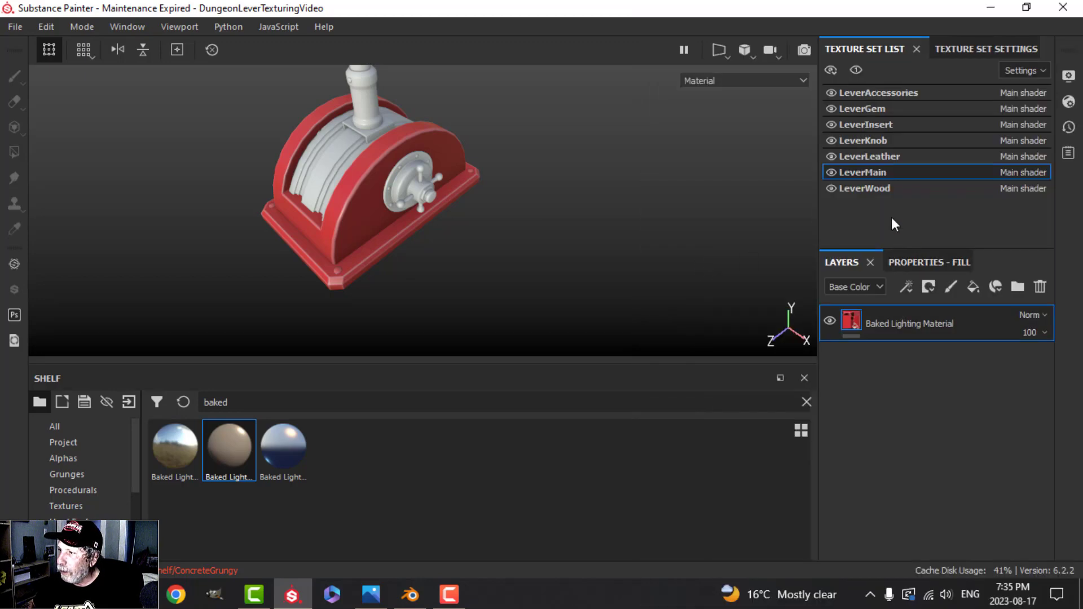
scroll(671, 233, "down", 2)
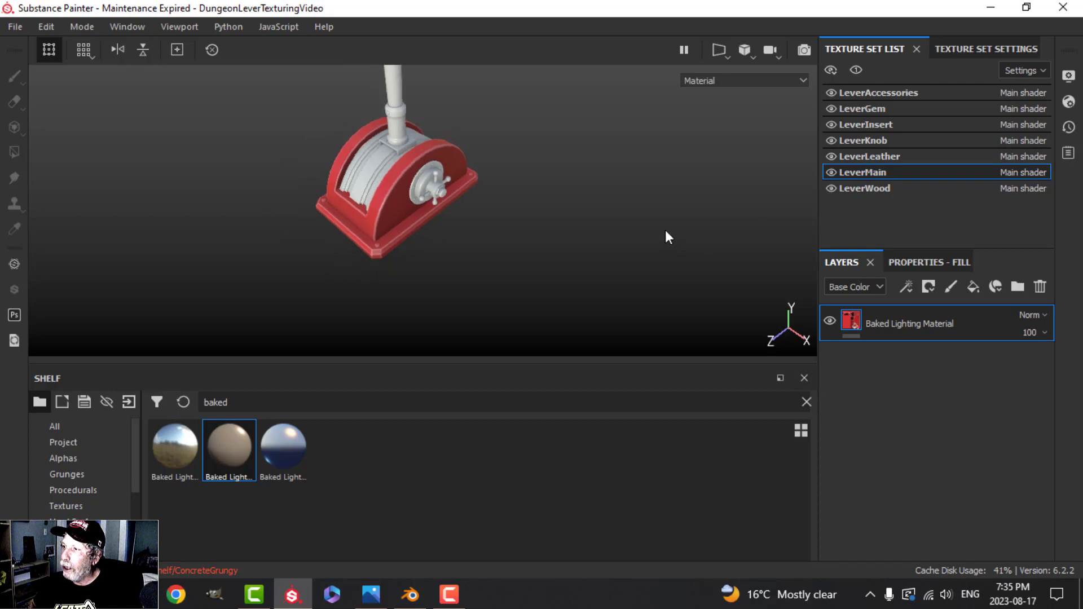
Replace LeverAccessories' empty Layer 1 with the pasted Baked Lighting Material layer.
left_click(875, 93)
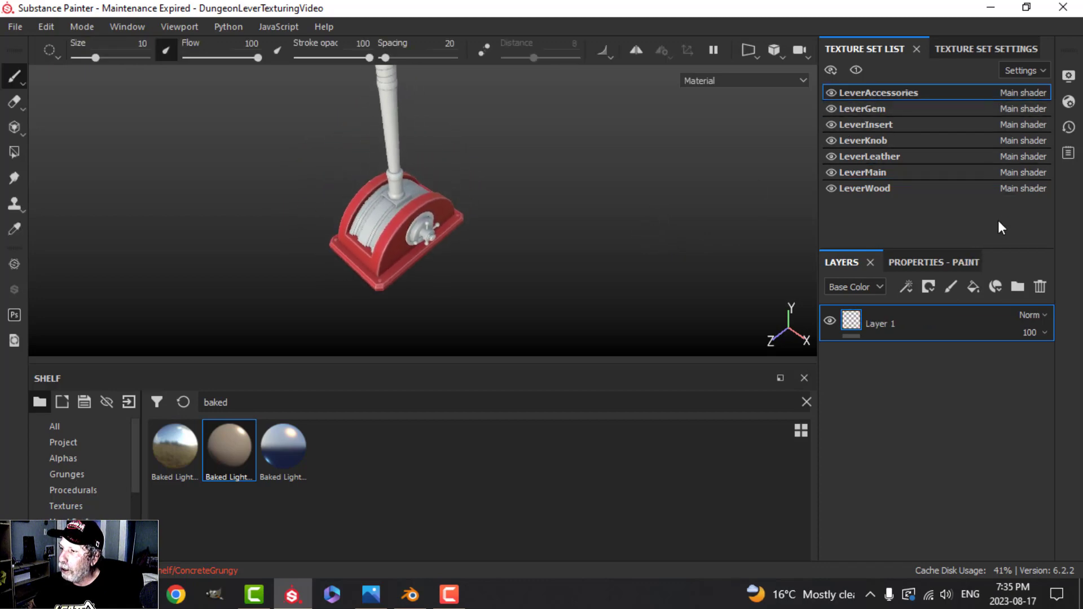
left_click(1040, 287)
right_click(910, 351)
left_click(530, 226)
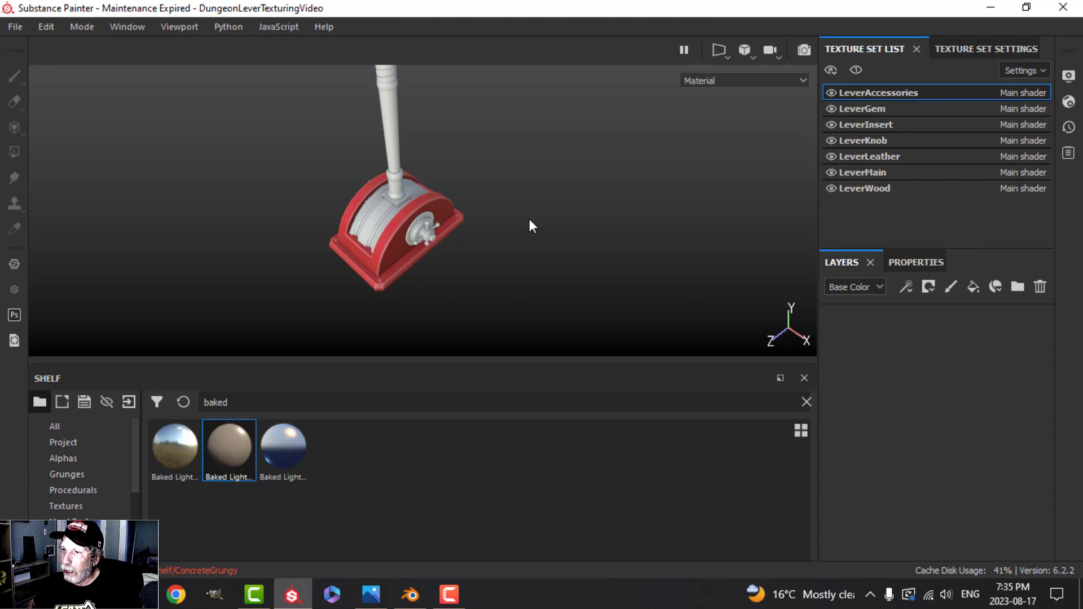
scroll(525, 210, "down", 2)
scroll(506, 210, "up", 5)
Orbit around the handle and base to inspect the now-red wheel and collar.
left_click_drag(461, 215, 378, 144, "alt")
middle_click_drag(506, 160, 540, 178, "alt")
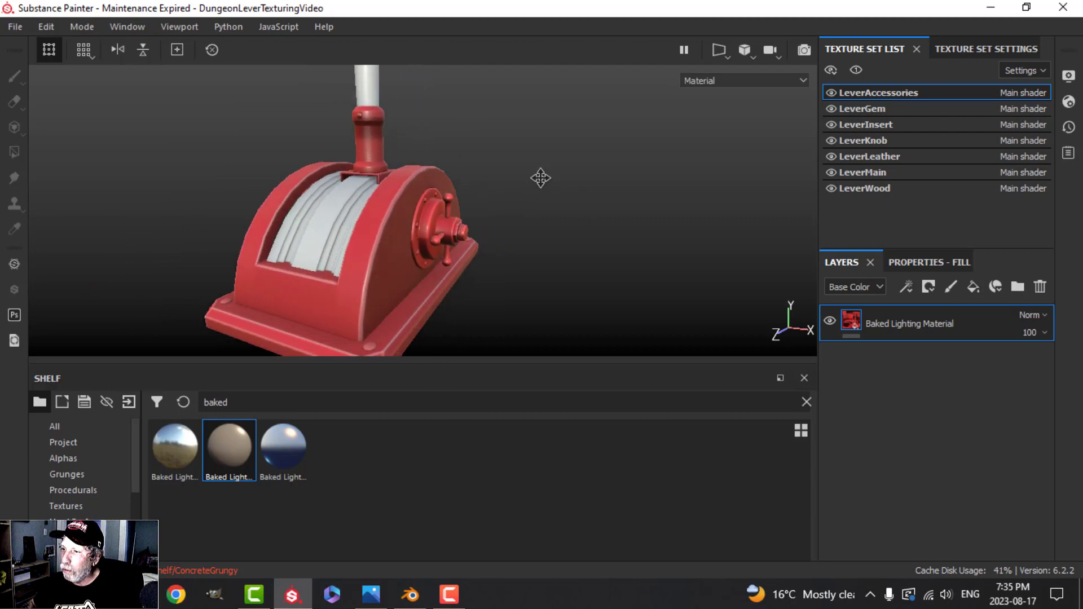
mouse_move(540, 178)
left_mouse_down("alt")
mouse_move(523, 205)
mouse_move(527, 186)
left_mouse_up("alt")
scroll(513, 181, "down", 2)
middle_click_drag(527, 187, 539, 298, "alt")
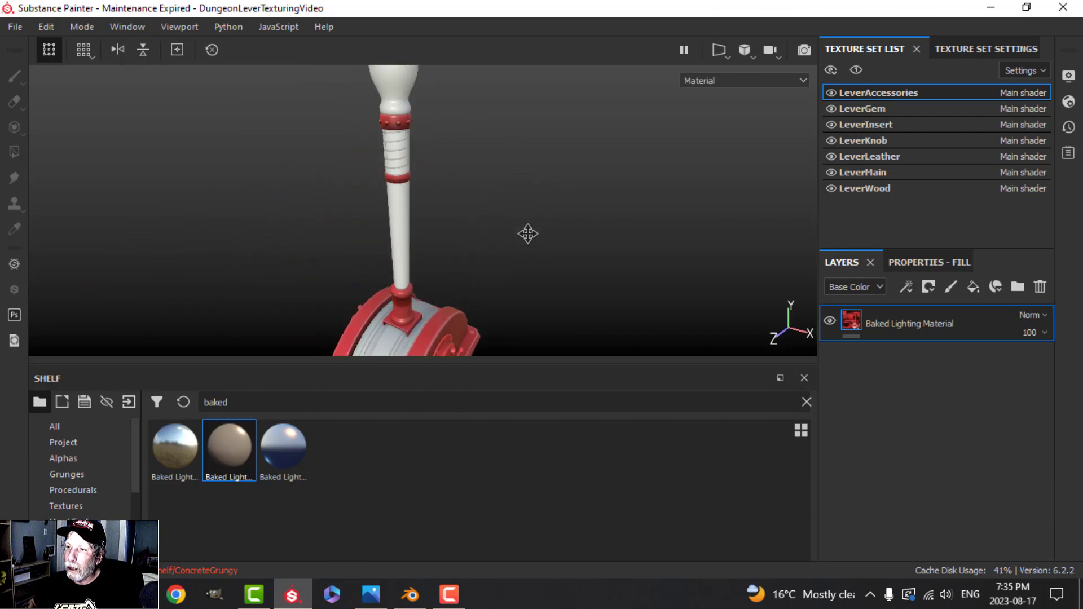
middle_click_drag(527, 235, 500, 74, "alt")
scroll(522, 195, "up", 3)
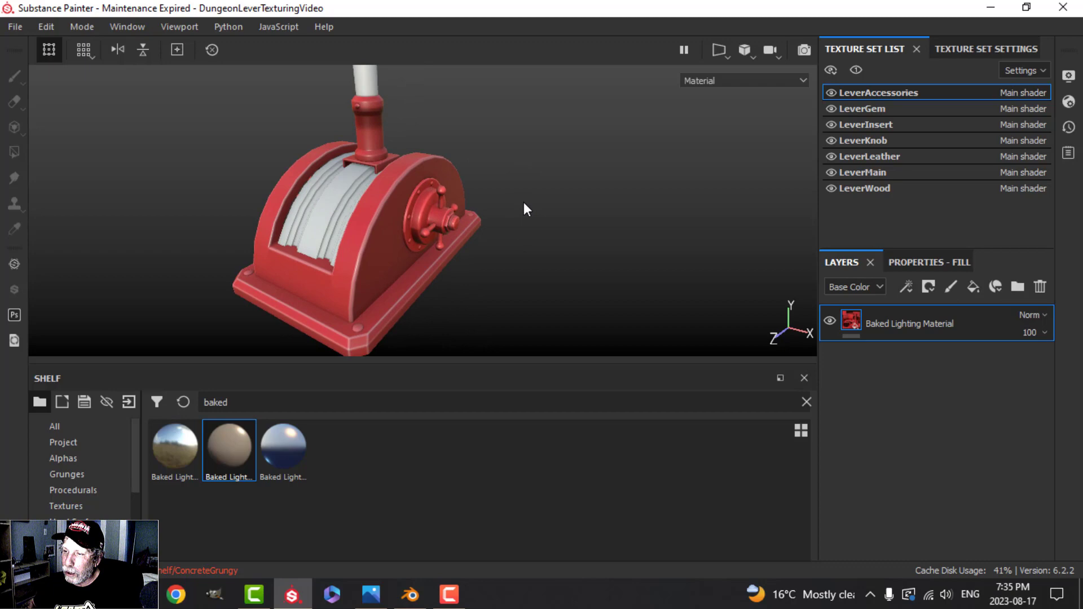
left_click_drag(524, 202, 775, 241, "alt")
Change the accessories' Base Color from red to a lighter, brighter orange.
left_click(916, 264)
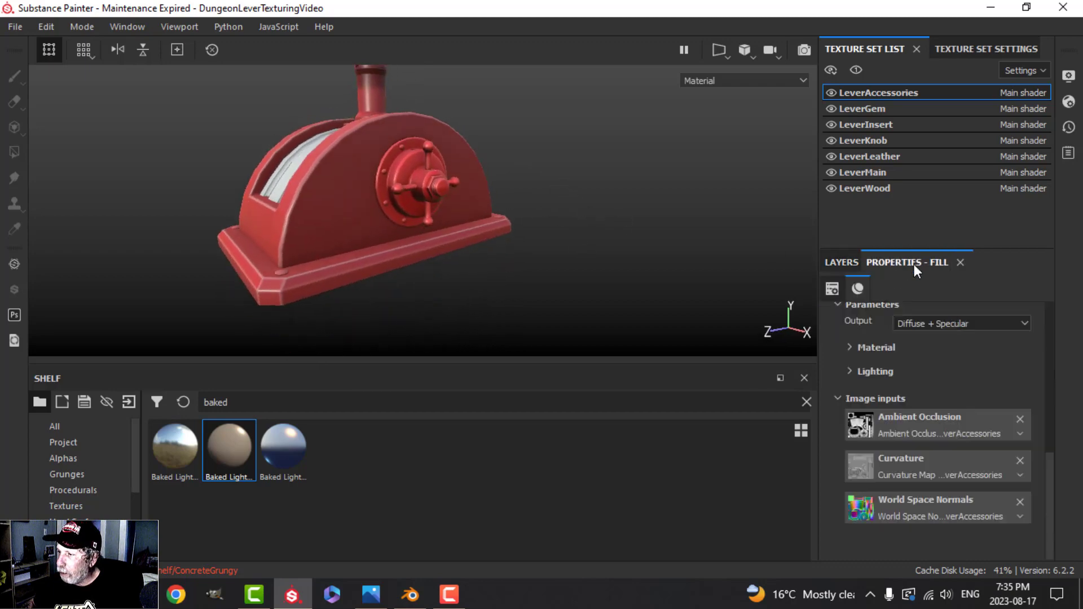
scroll(918, 393, "up", 3)
left_click(852, 490)
scroll(886, 469, "down", 2)
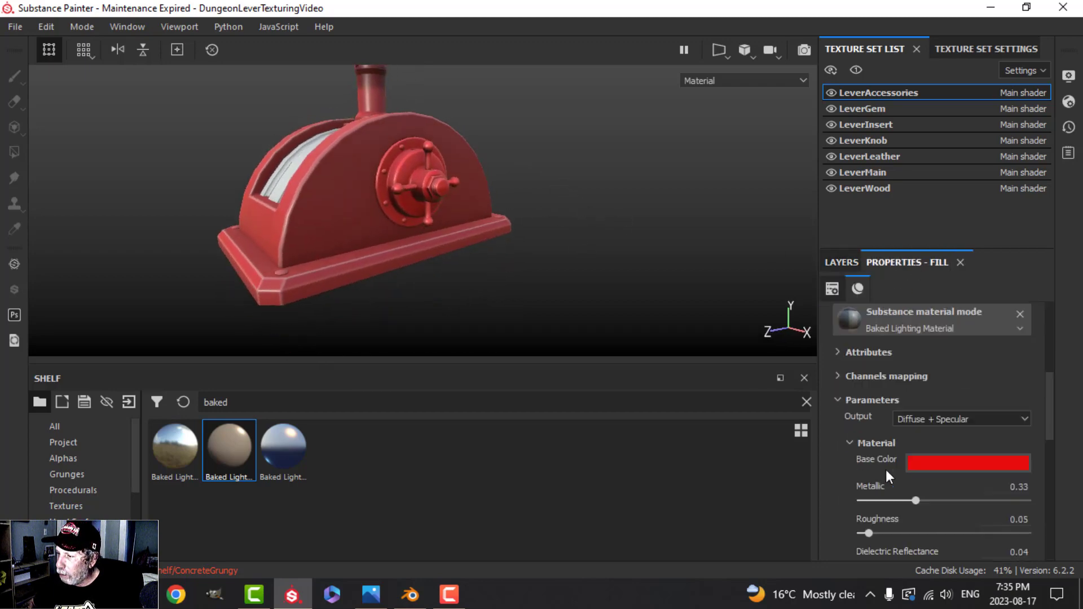
left_click(963, 416)
left_click_drag(1000, 373, 999, 365)
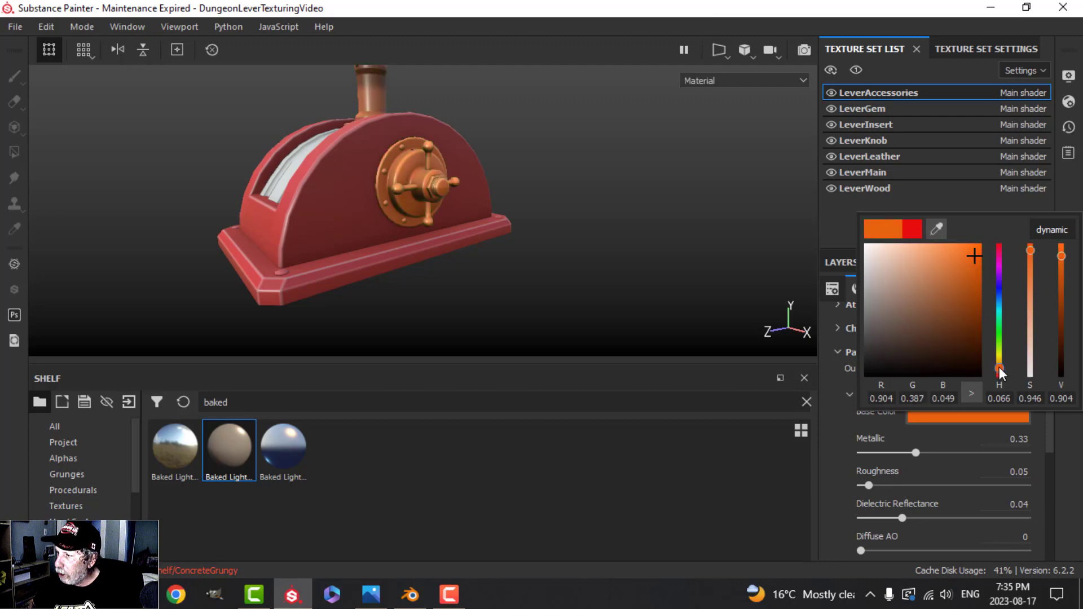
left_click(967, 254)
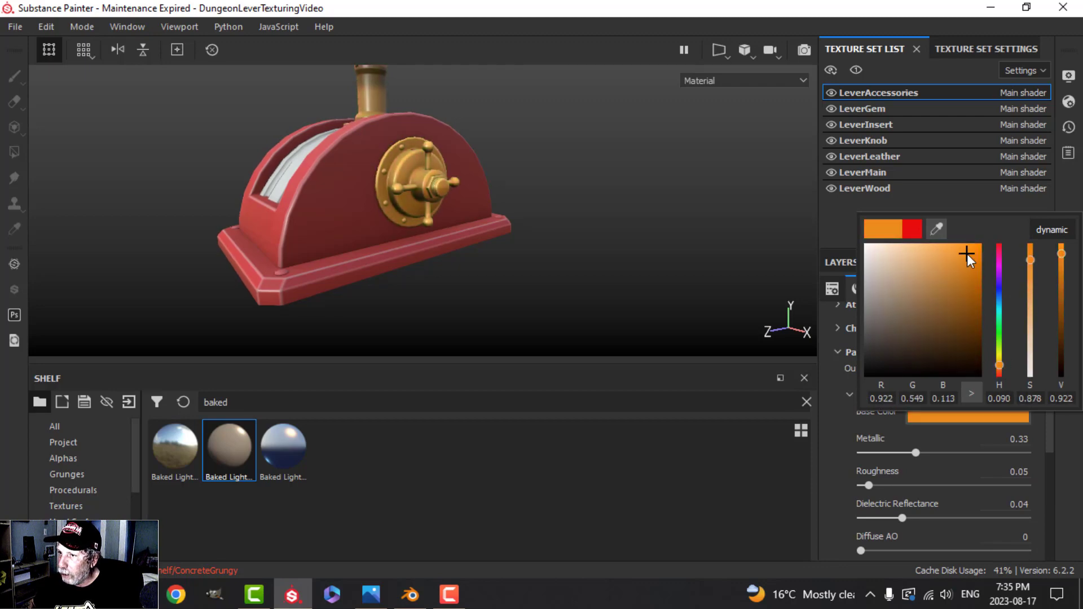
Set the fittings' Metallic to about 0.55 and Roughness to 0.
left_click_drag(401, 216, 391, 251, "alt")
middle_click_drag(391, 251, 491, 244, "alt")
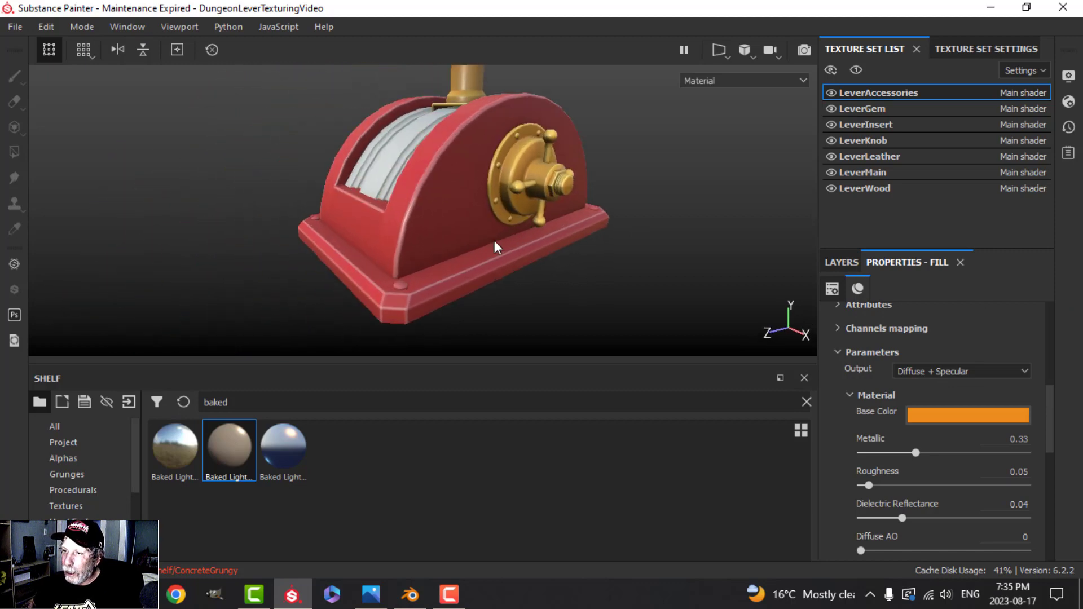
scroll(496, 245, "up", 3)
middle_click_drag(574, 237, 451, 241, "alt")
left_click_drag(452, 242, 300, 189, "alt")
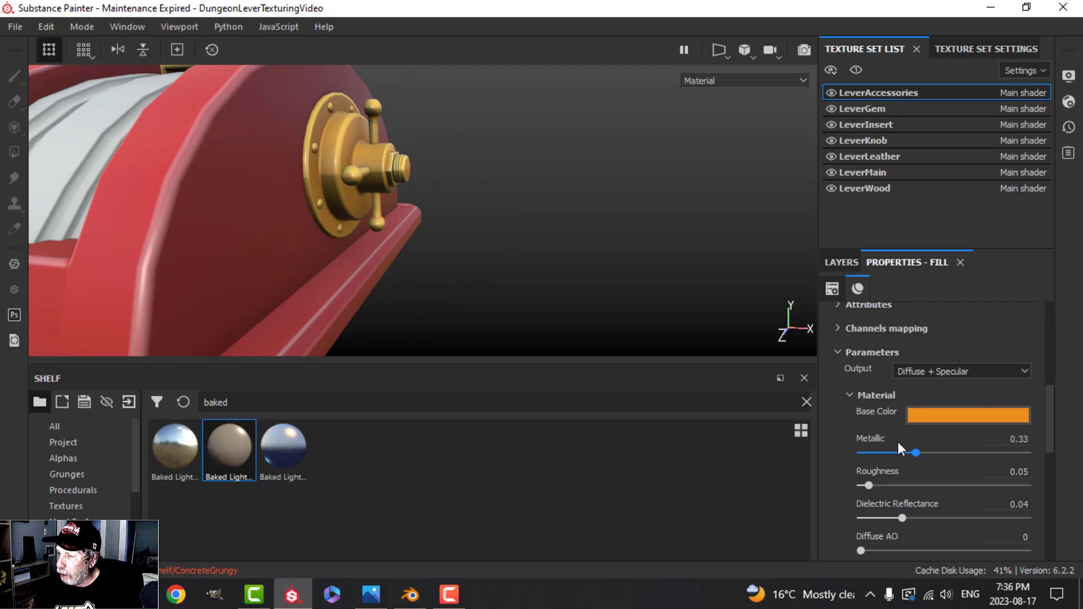
scroll(898, 442, "down", 1)
left_click_drag(915, 405, 967, 405)
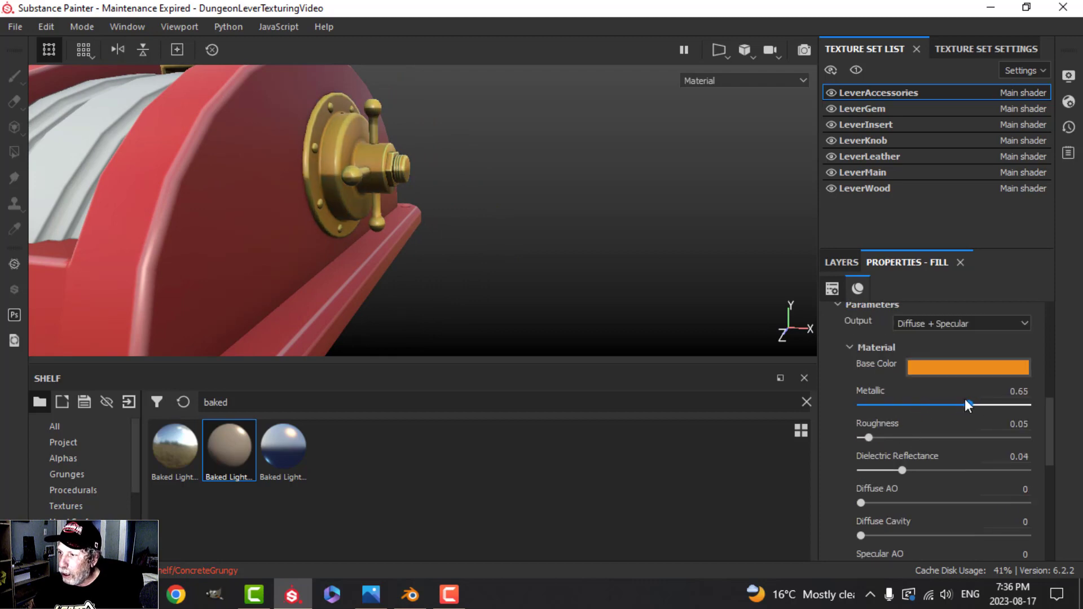
left_click_drag(867, 436, 861, 436)
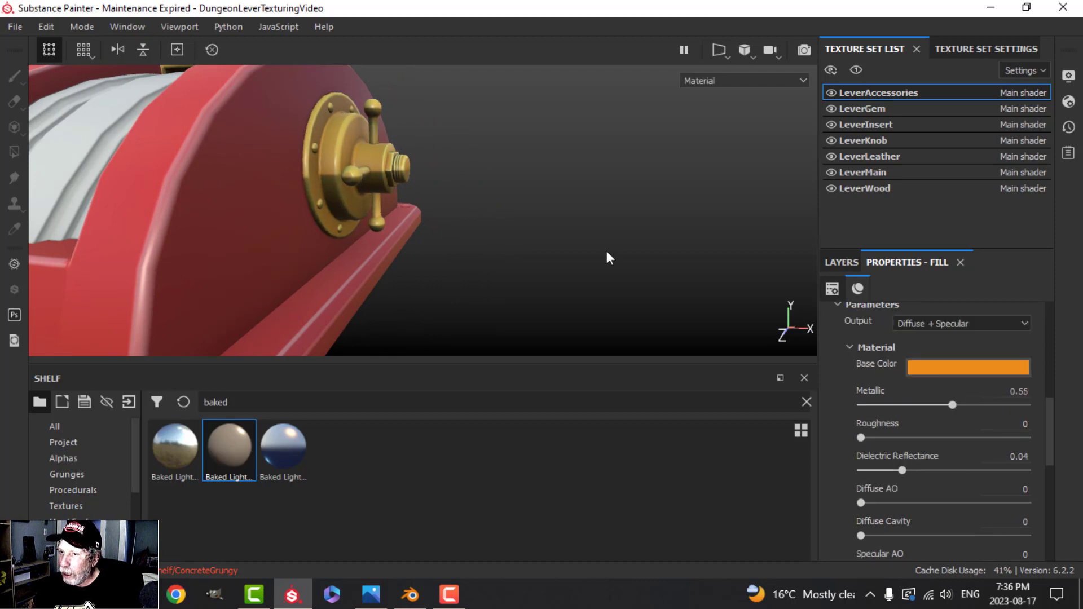
left_click_drag(610, 258, 520, 249, "alt")
scroll(907, 479, "down", 2)
scroll(906, 480, "down", 4)
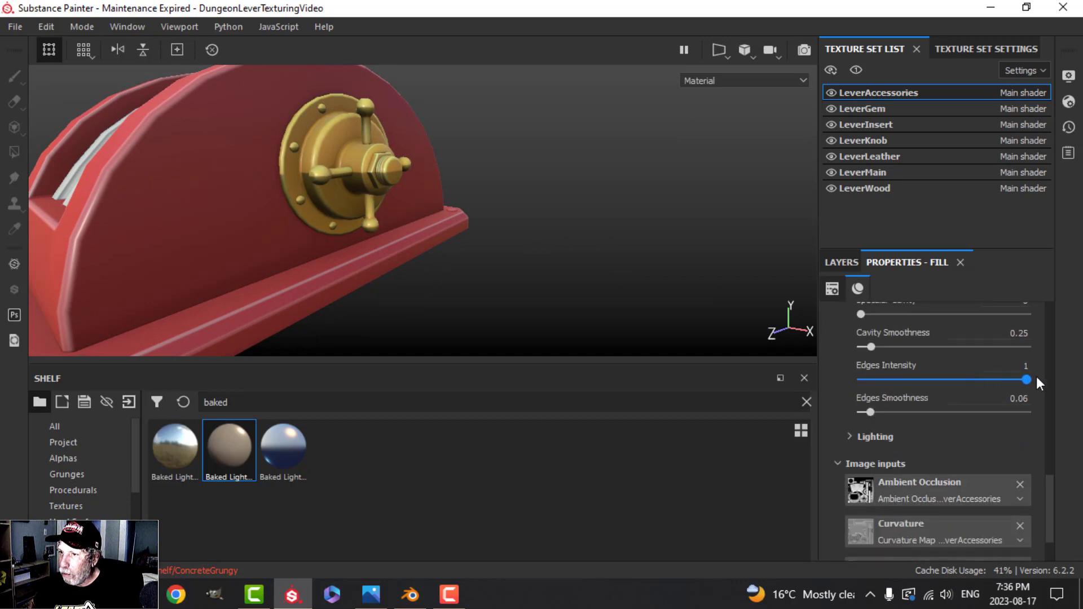
Lower Edges Smoothness to 0.02 for sharper brass edges.
left_click_drag(870, 412, 864, 411)
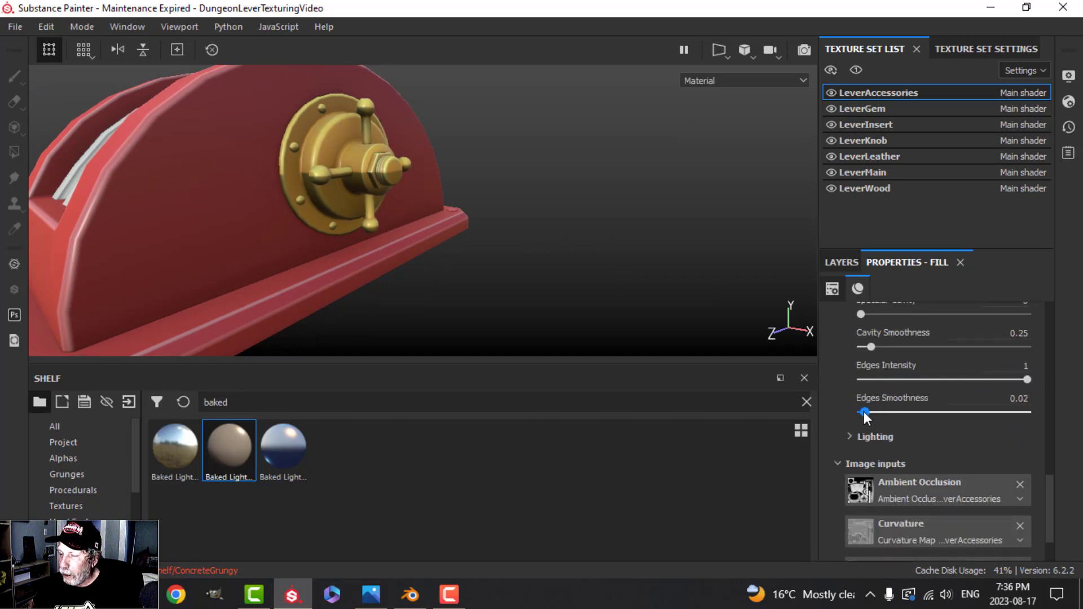
left_click_drag(372, 197, 299, 162, "alt")
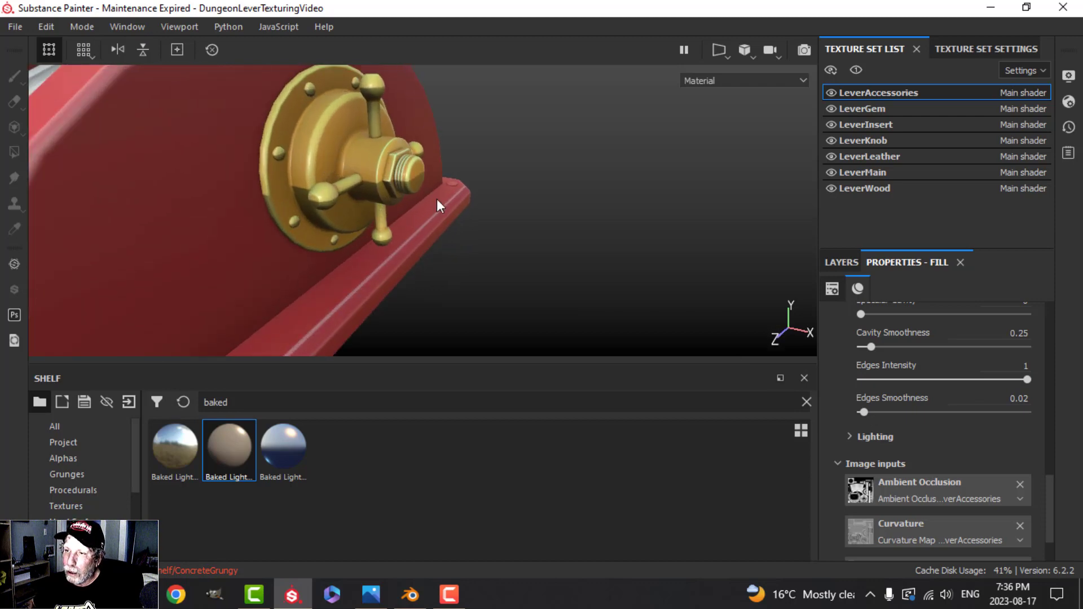
scroll(440, 206, "down", 4)
left_click_drag(446, 209, 520, 246, "alt")
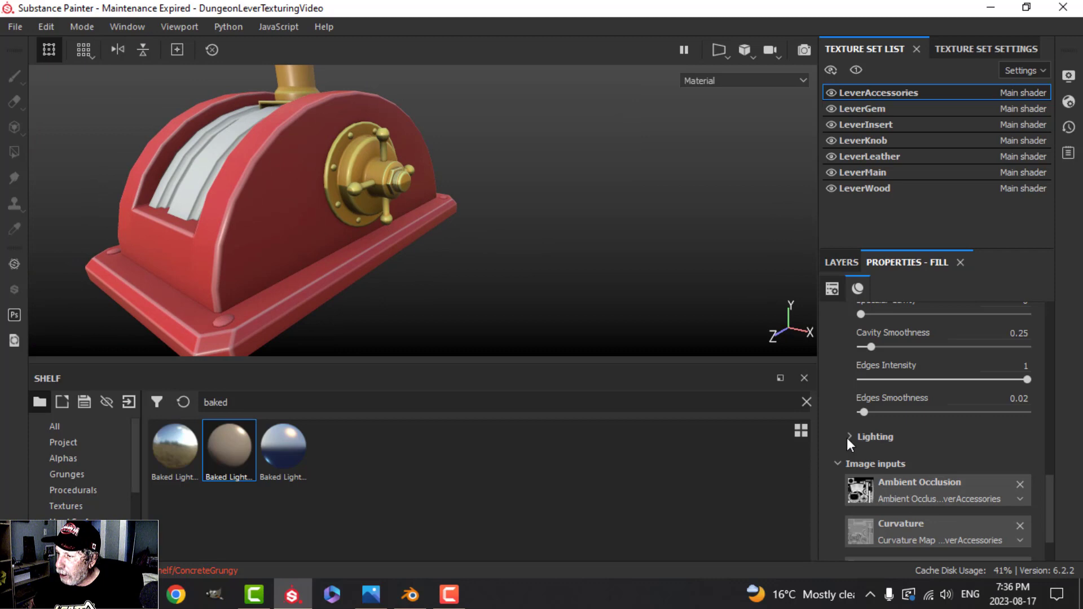
Lighten the accessories' lighting Ground Color to light grey.
left_click(849, 437)
scroll(904, 437, "down", 5)
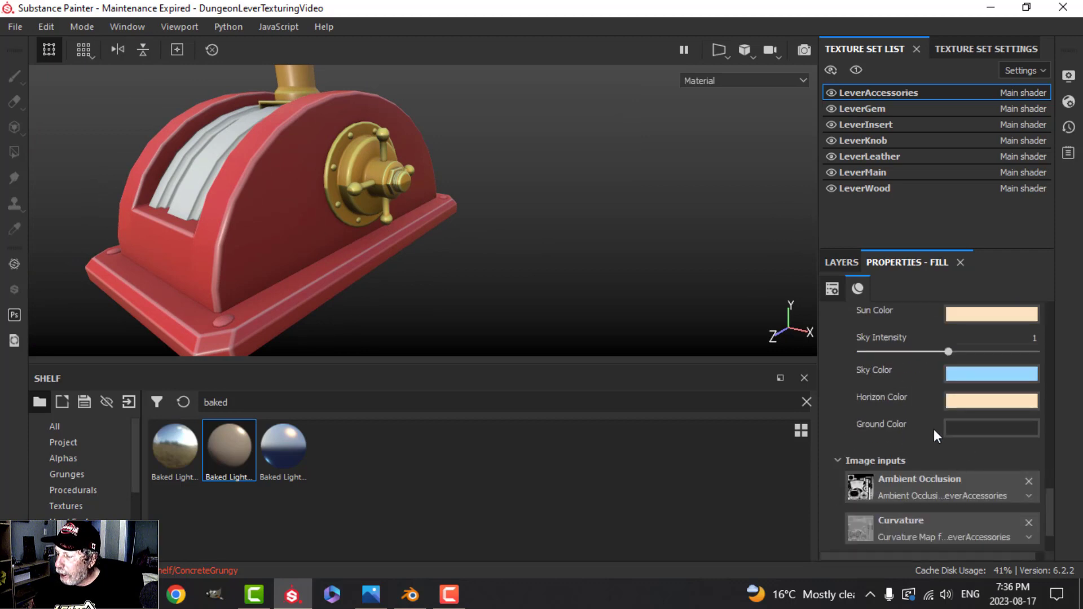
left_click(980, 429)
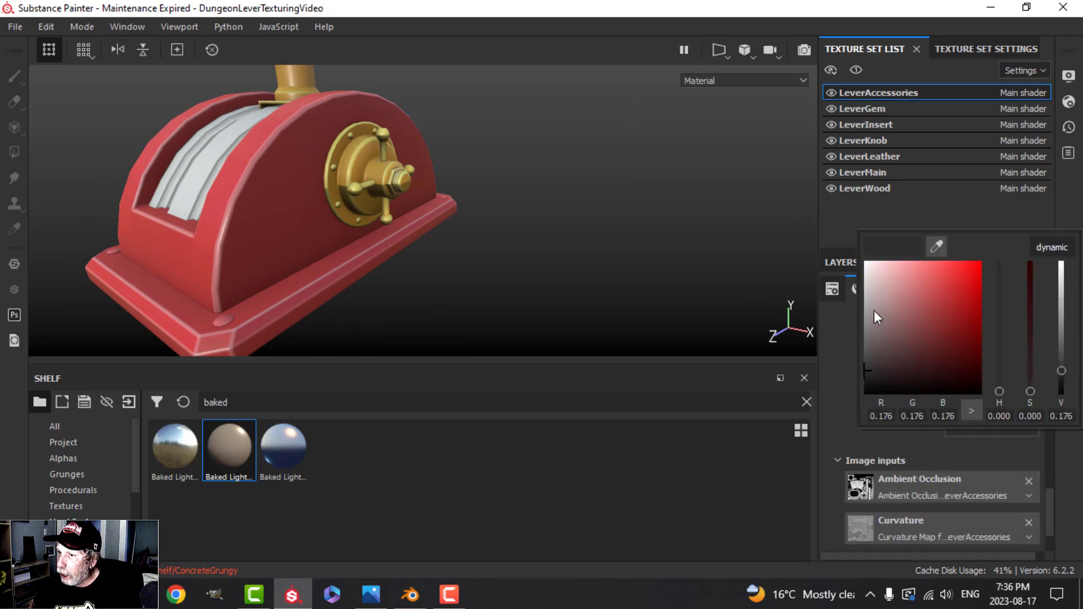
left_click_drag(875, 318, 861, 292)
left_click_drag(407, 158, 459, 218, "alt")
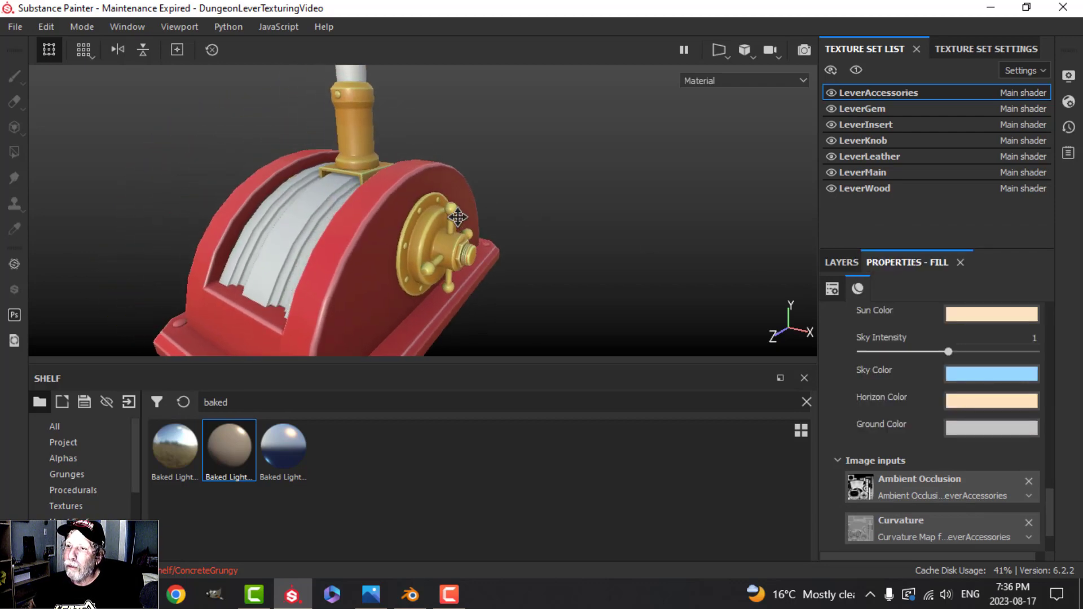
Set the Sun Color to a neutral light grey (0.754).
middle_click_drag(361, 138, 401, 151, "alt")
mouse_move(401, 150)
left_mouse_down("alt")
mouse_move(428, 140)
mouse_move(412, 150)
left_mouse_up("alt")
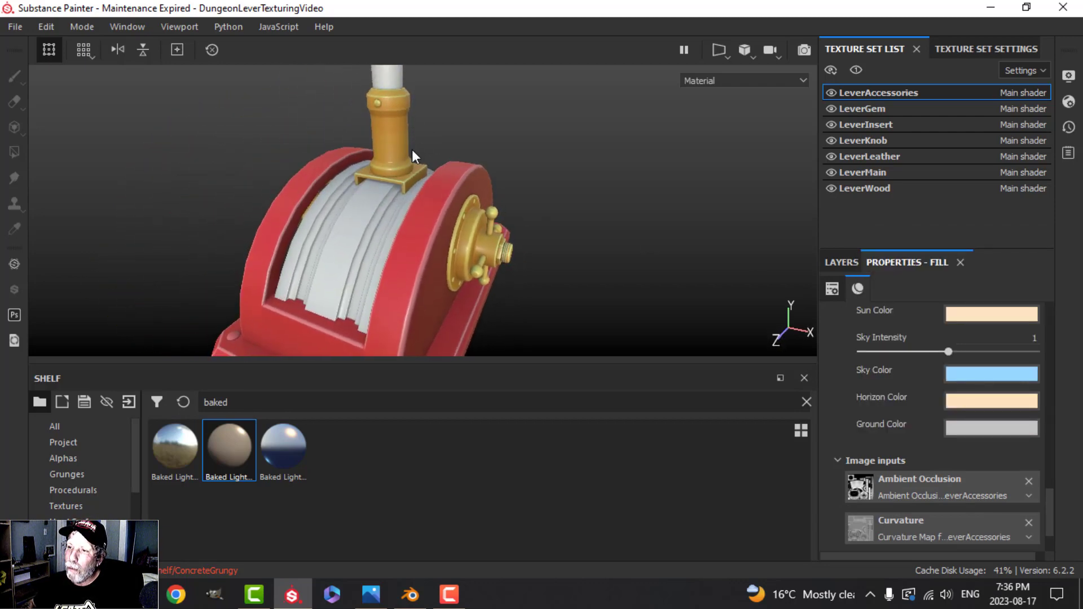
scroll(391, 128, "up", 3)
left_click_drag(629, 232, 790, 326, "alt")
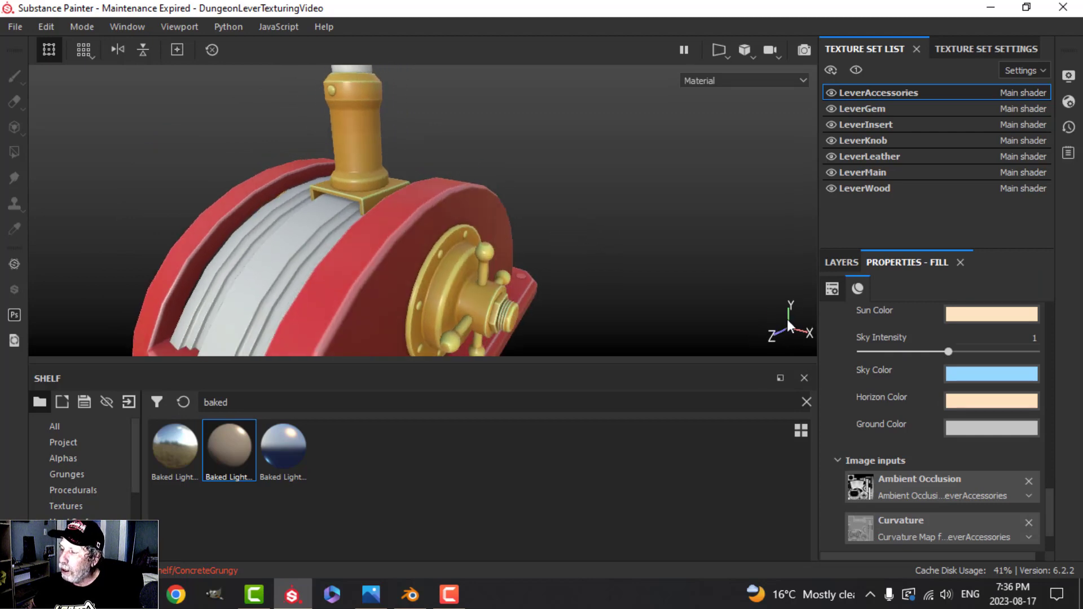
scroll(909, 352, "up", 1)
left_click(960, 360)
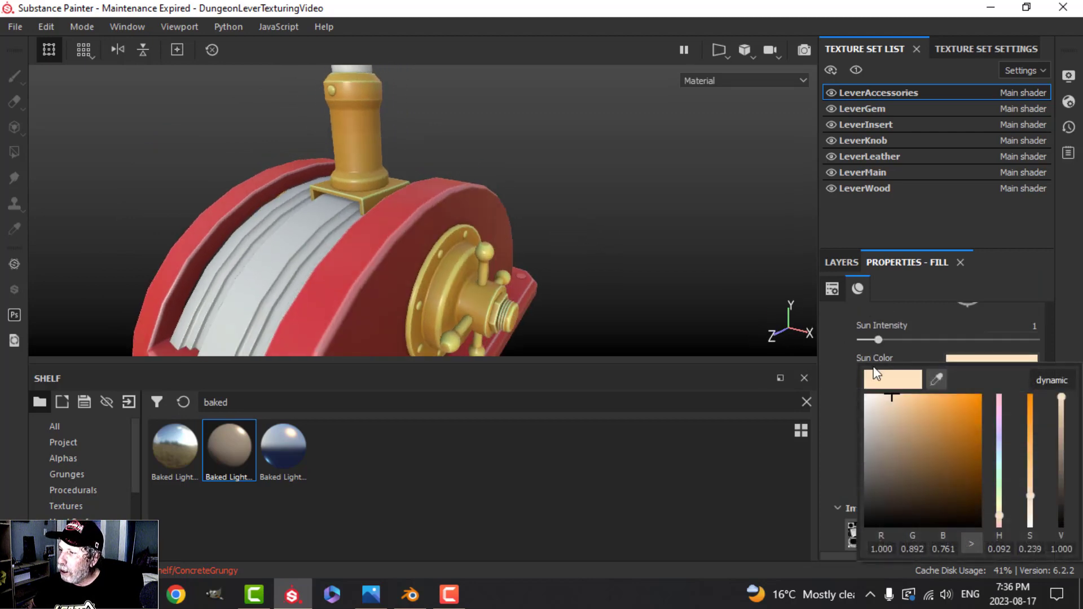
left_click(867, 424)
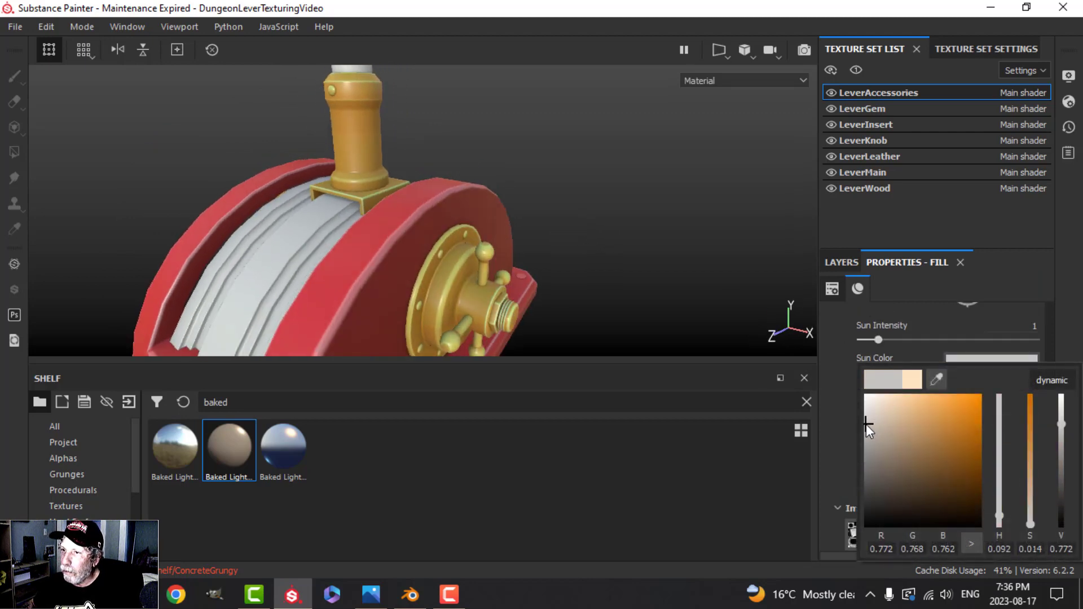
left_click(732, 305)
Turn the Sun Horizontal Angle to 139 and check the handle's gold bands.
scroll(975, 359, "up", 2)
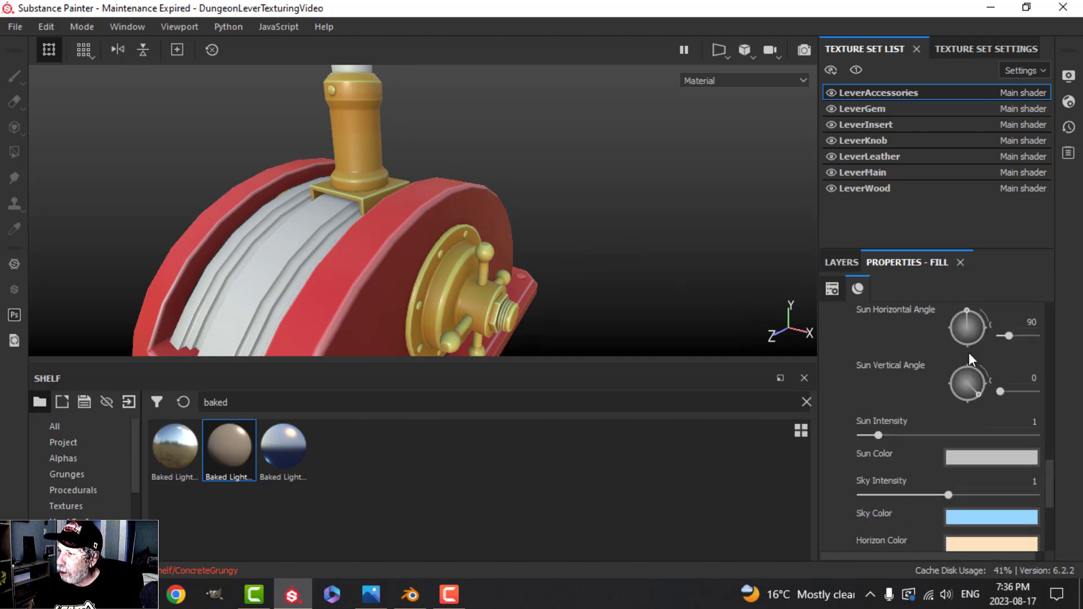
left_click_drag(967, 317, 957, 317)
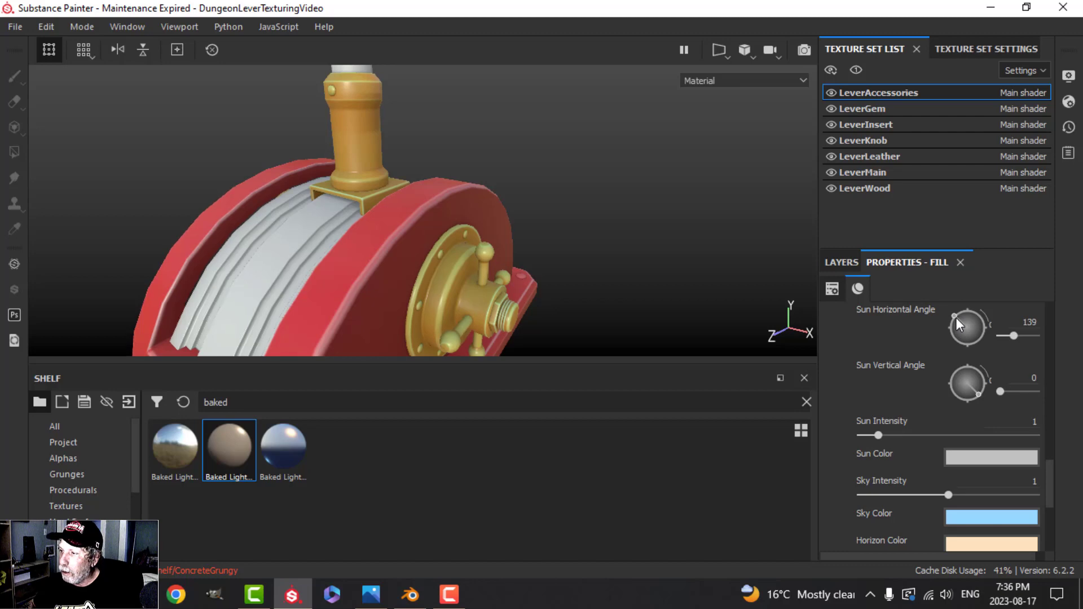
scroll(566, 267, "down", 3)
middle_click_drag(476, 134, 527, 276, "alt")
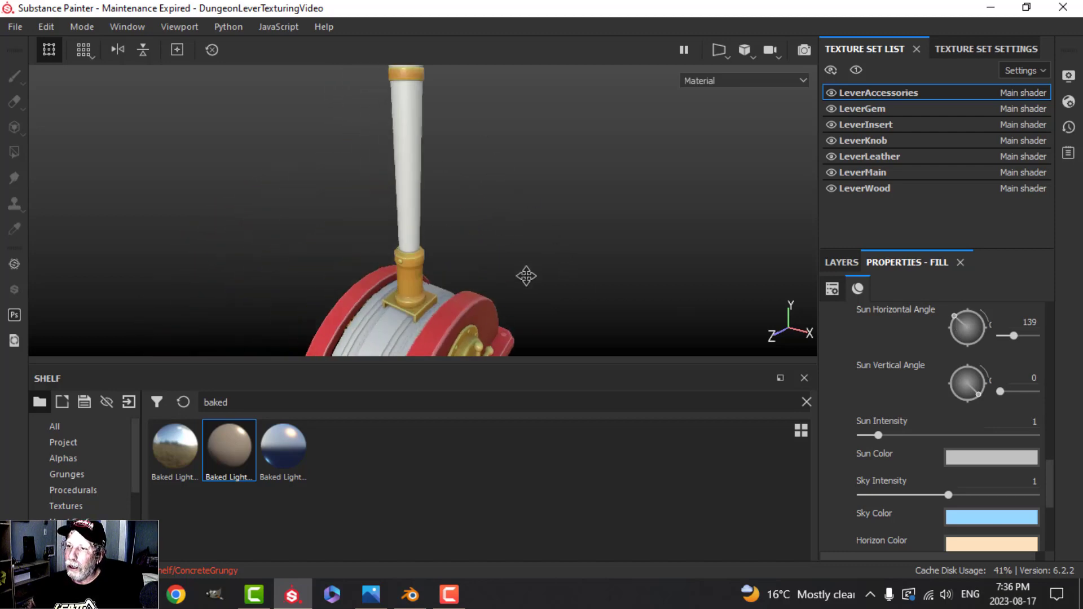
middle_click_drag(472, 192, 487, 265, "alt")
scroll(484, 190, "up", 3)
middle_click_drag(484, 190, 529, 278, "alt")
mouse_move(540, 225)
middle_mouse_down("alt")
mouse_move(542, 297)
mouse_move(544, 256)
middle_mouse_up("alt")
left_click_drag(544, 256, 540, 247, "alt")
left_click(841, 262)
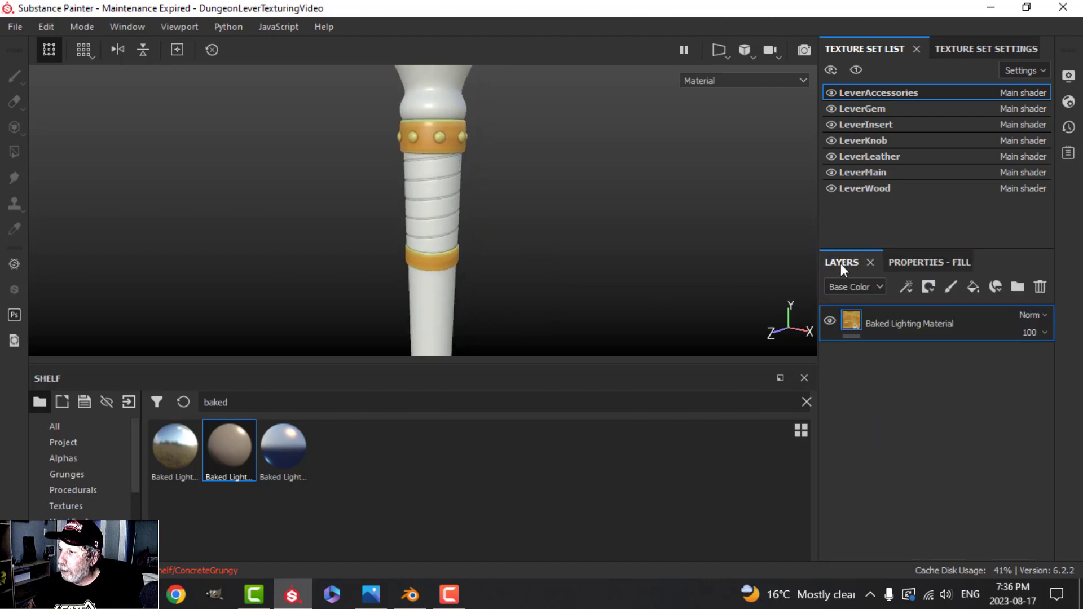
Enable the metal channel on the accessories' Baked Lighting fill.
left_click(911, 263)
scroll(934, 381, "up", 10)
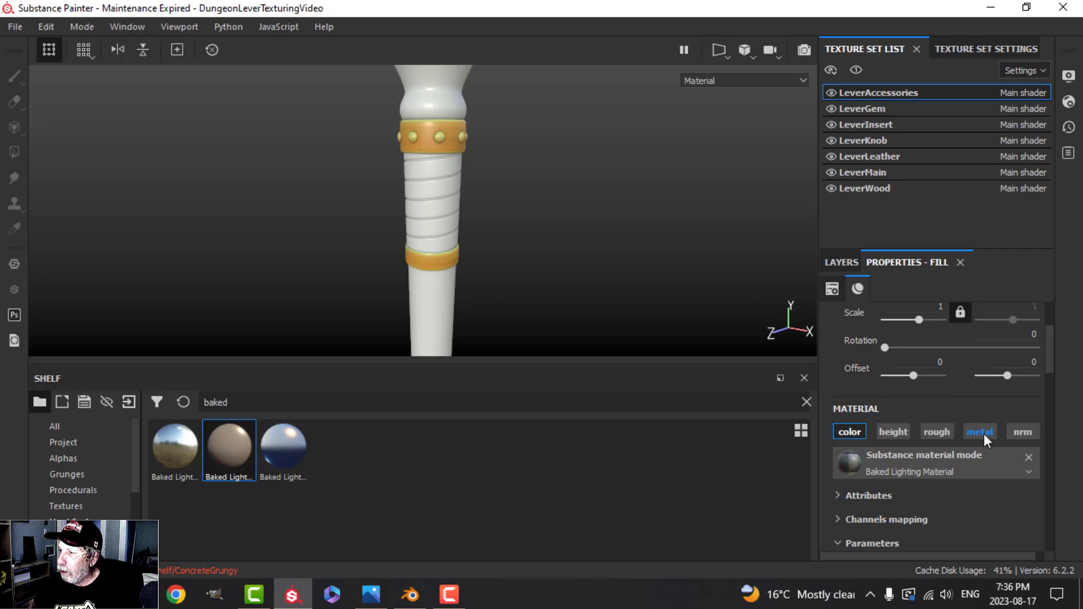
left_click(981, 433)
middle_click_drag(602, 246, 596, 165, "alt")
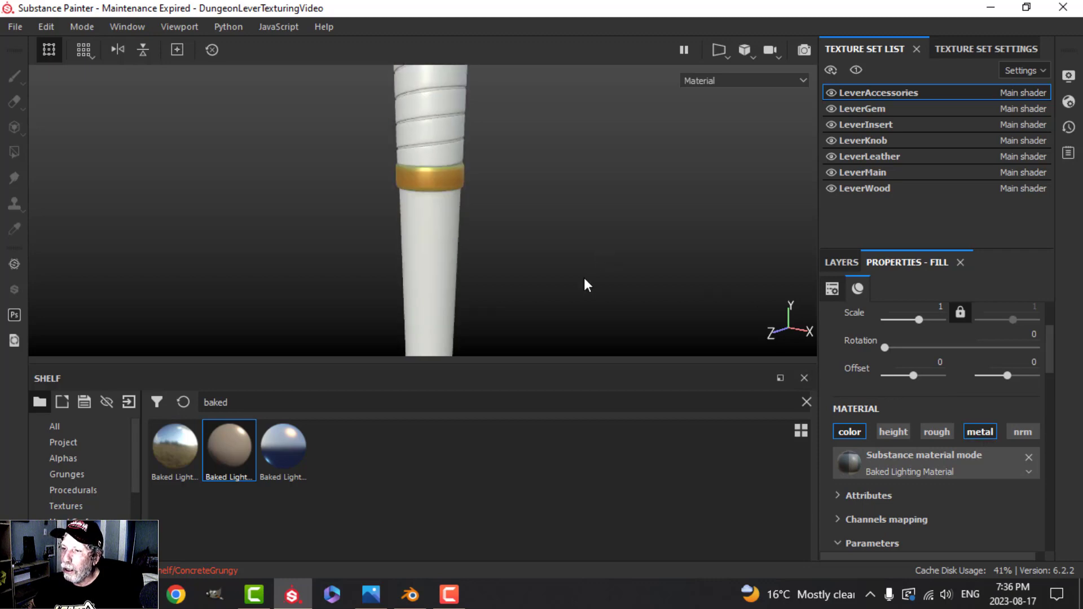
middle_click_drag(584, 280, 530, 180, "alt")
middle_click_drag(530, 267, 482, 152, "alt")
left_click_drag(525, 250, 581, 221, "alt")
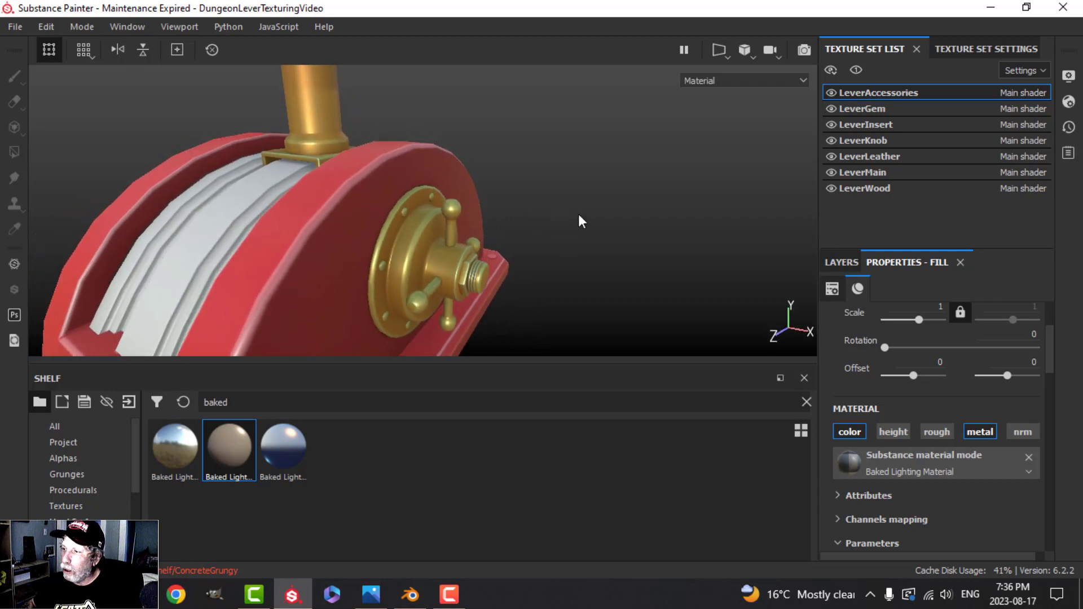
Lower Metallic from 0.55 to 0.3 for a softer brass sheen.
scroll(923, 423, "down", 5)
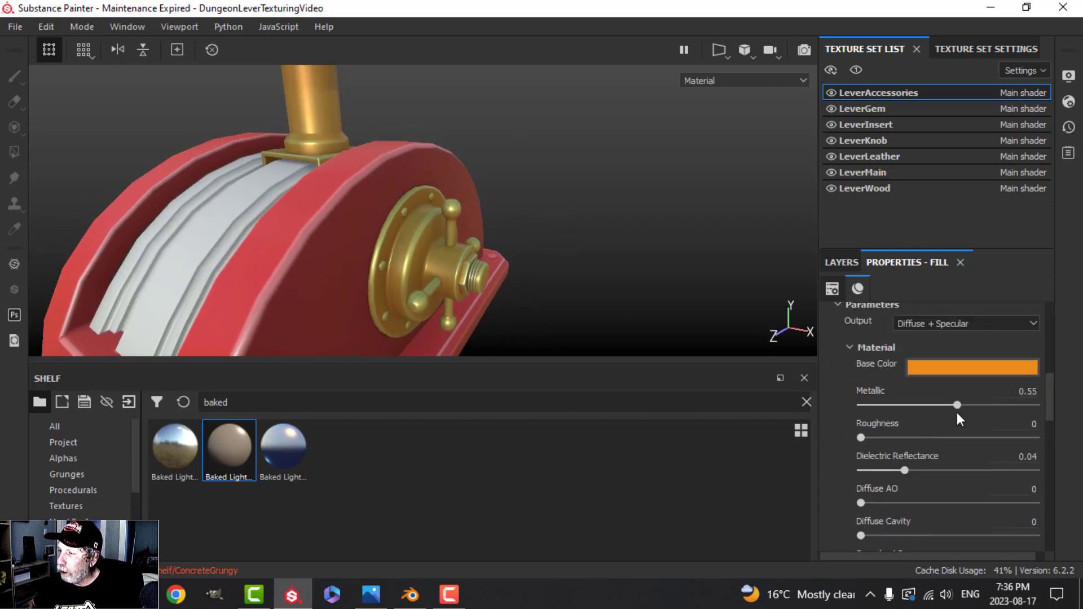
left_click_drag(955, 407, 913, 407)
left_click_drag(517, 187, 483, 246, "alt")
scroll(482, 254, "up", 1)
scroll(482, 254, "down", 4)
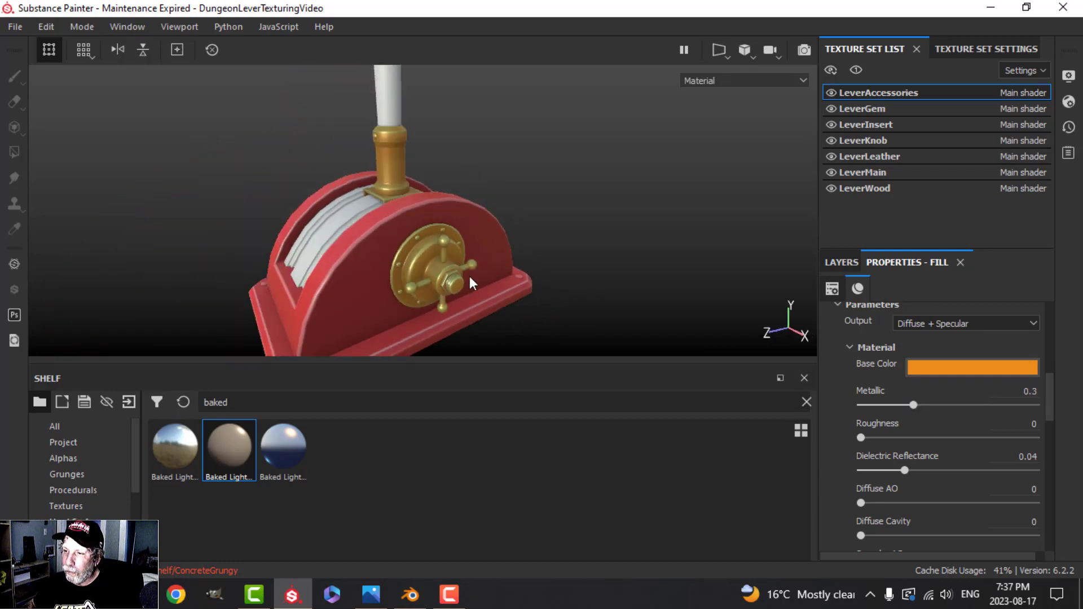
middle_click_drag(470, 278, 493, 241, "alt")
left_click_drag(493, 241, 514, 232, "alt")
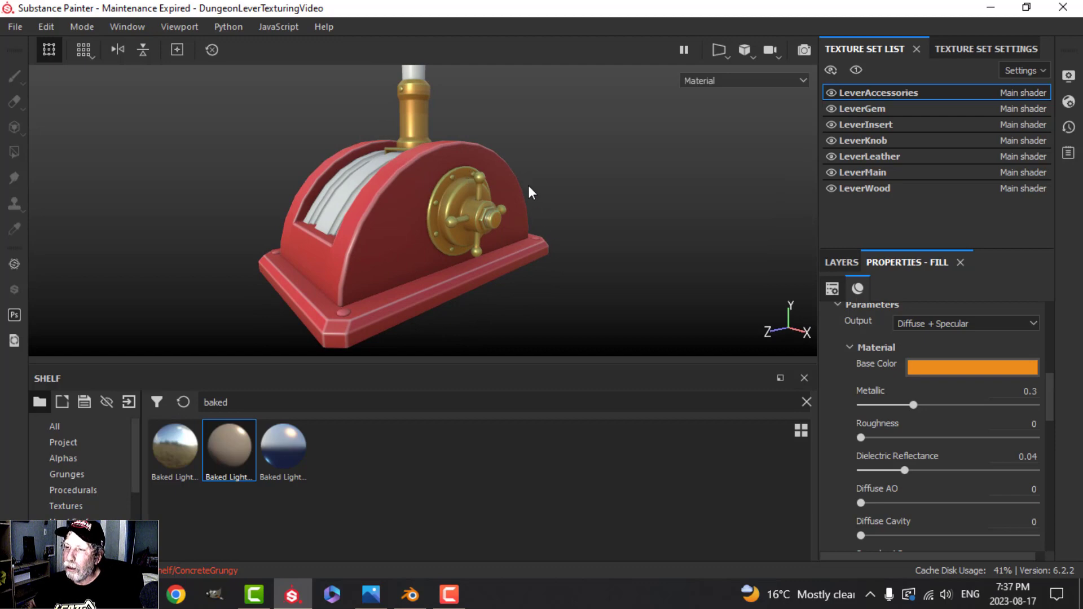
left_click_drag(530, 192, 552, 242, "alt")
left_click(842, 262)
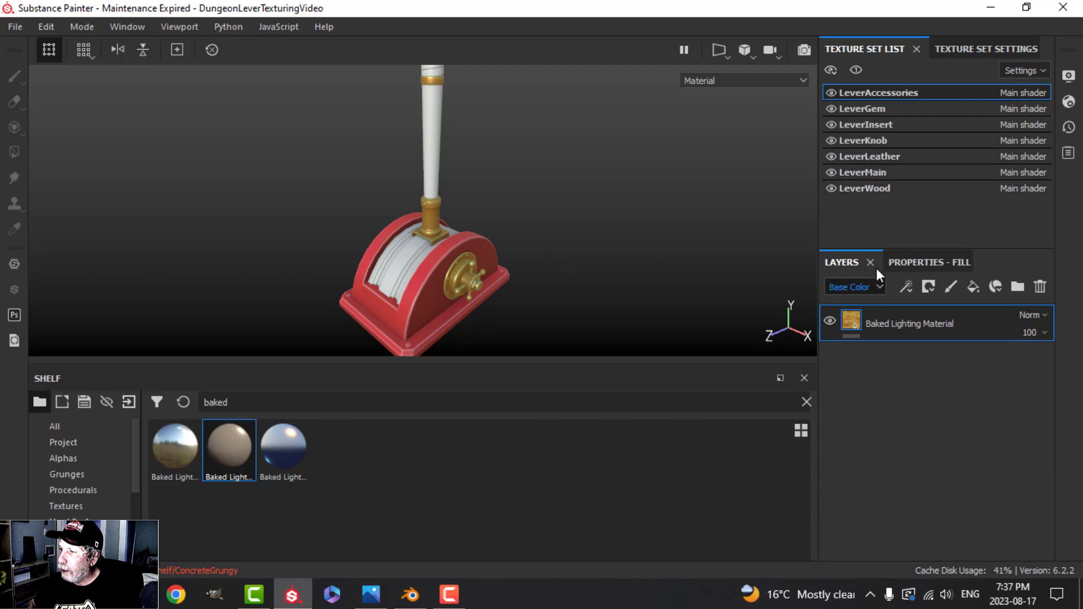
Replace LeverInsert's default Layer 1 with the pasted Baked Lighting Material layer.
left_click(879, 125)
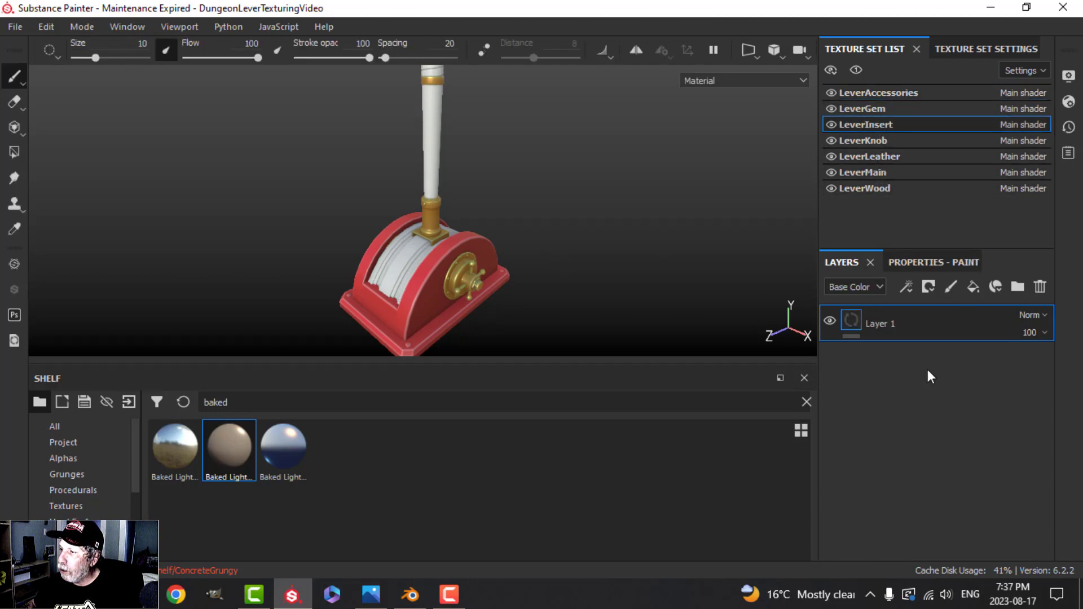
left_click(1040, 286)
right_click(930, 358)
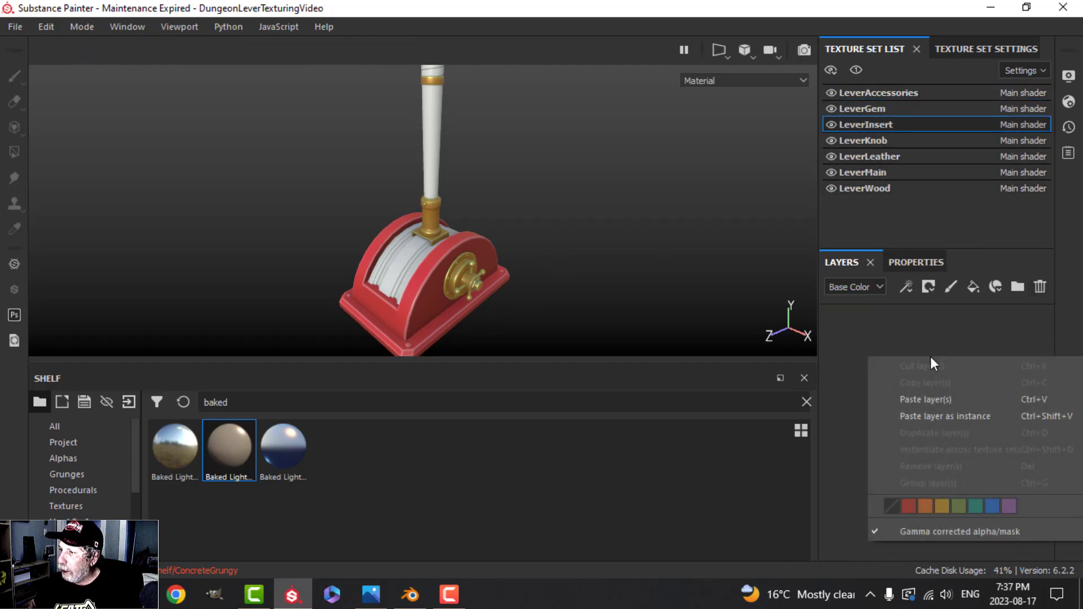
left_click(936, 399)
left_click_drag(478, 310, 498, 276, "alt")
scroll(499, 277, "up", 4)
middle_click_drag(497, 285, 519, 249, "alt")
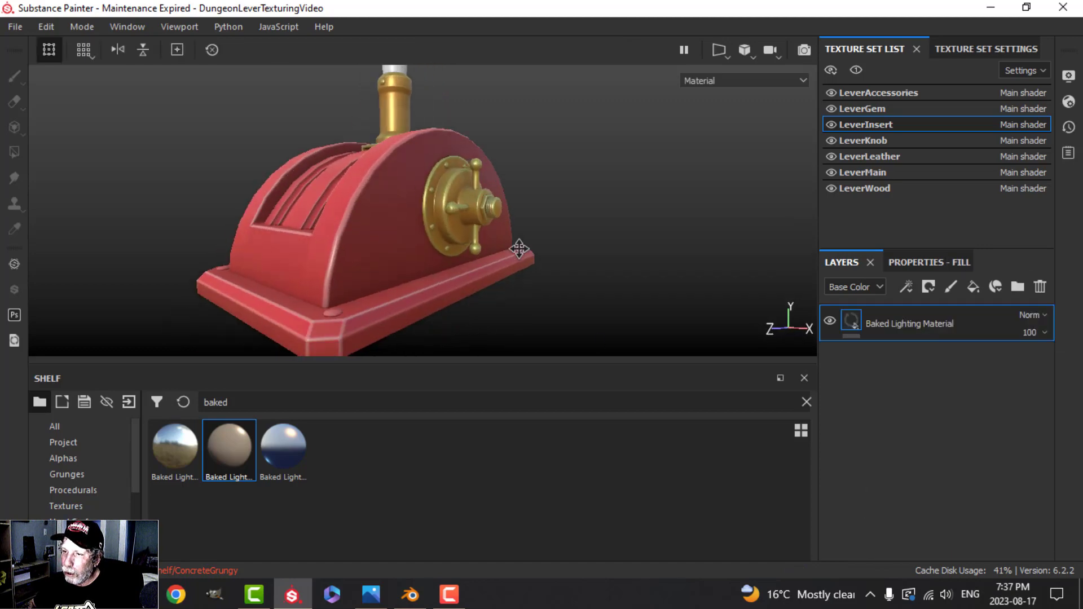
left_click_drag(519, 248, 470, 213, "alt")
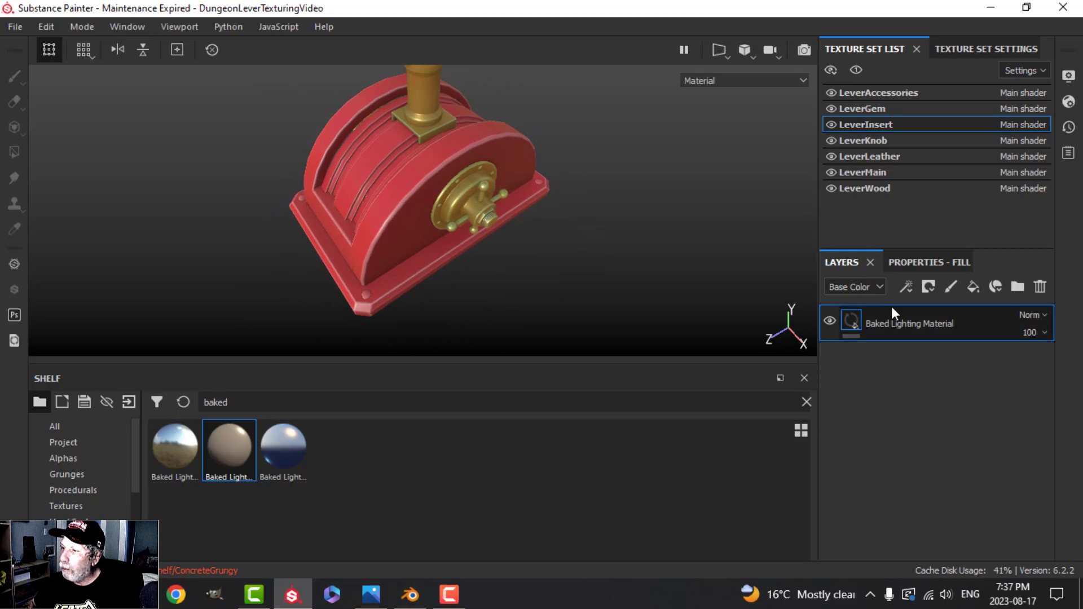
Darken the insert's Base Color to dark grey and adjust its Metallic.
left_click(909, 263)
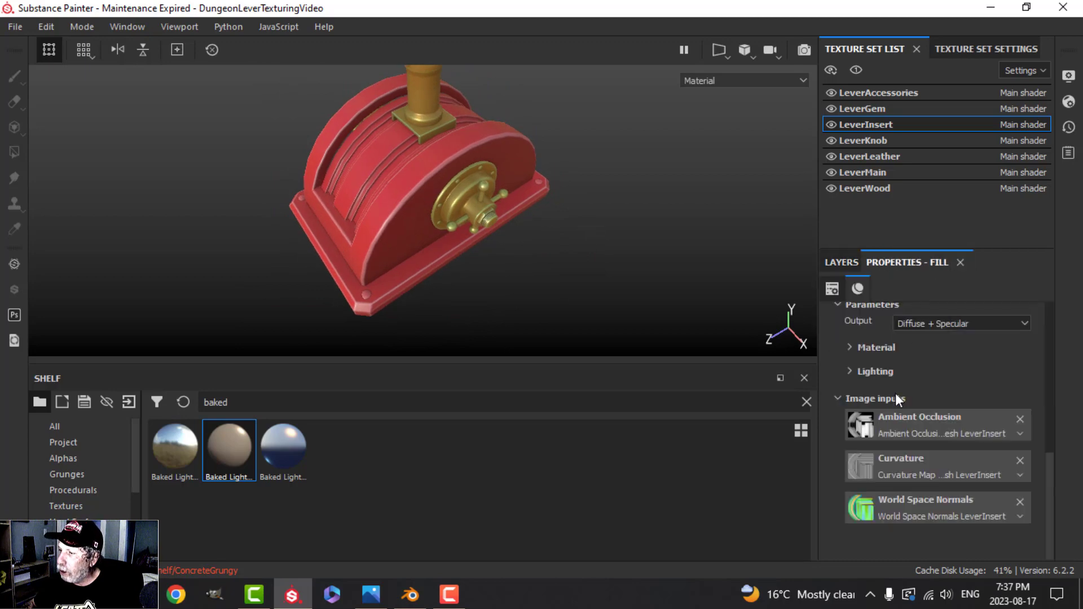
left_click(859, 348)
left_click(946, 368)
left_click_drag(883, 475, 859, 513)
left_click_drag(561, 277, 590, 268, "alt")
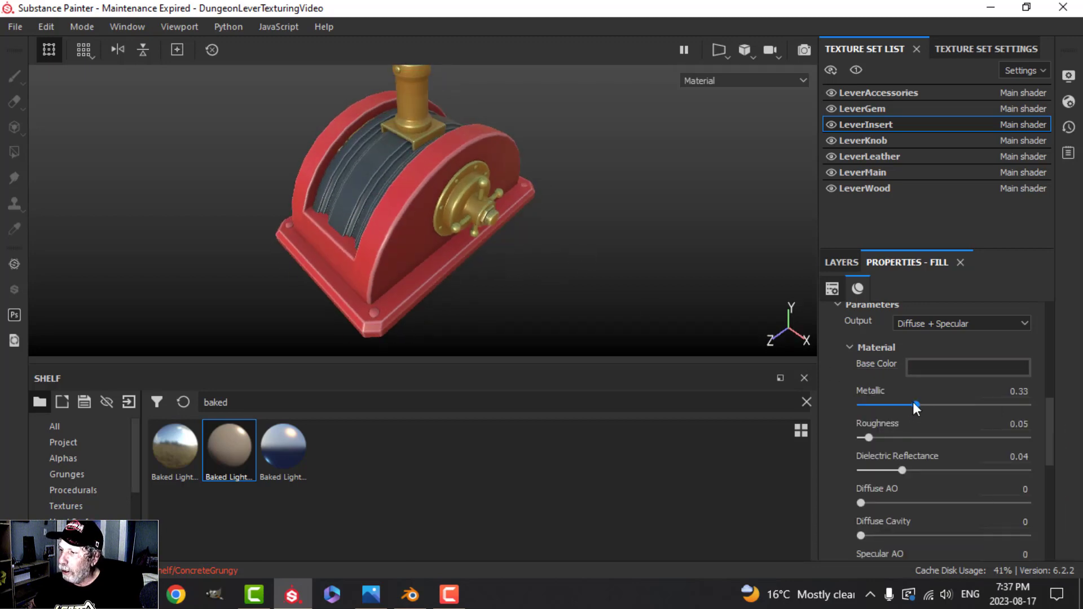
mouse_move(914, 405)
left_mouse_down()
mouse_move(894, 405)
mouse_move(907, 406)
left_mouse_up()
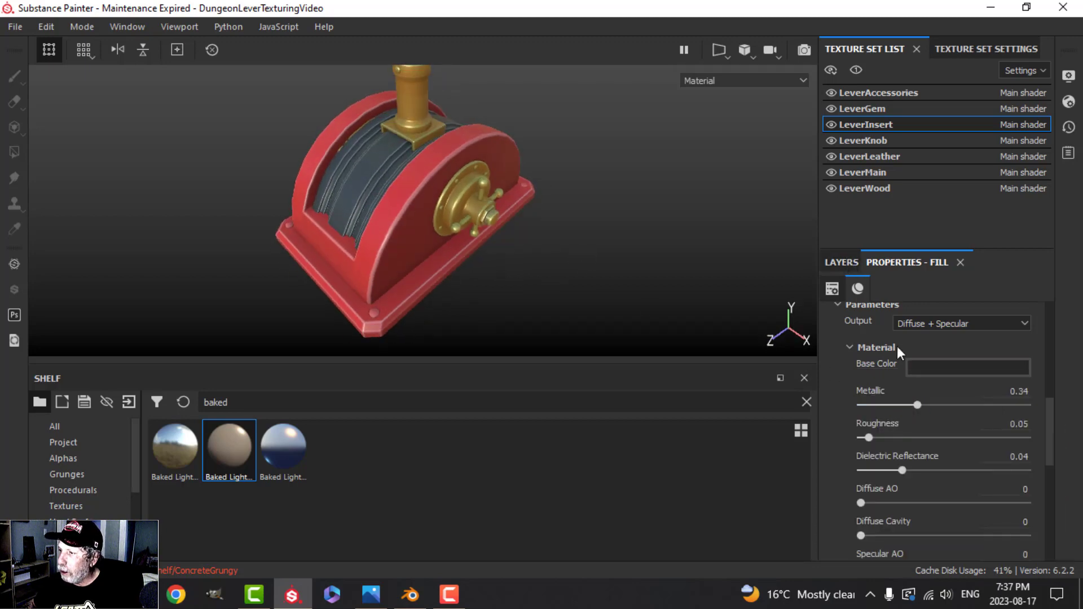
Raise the insert's Edges Intensity to 0.98.
scroll(903, 367, "up", 5)
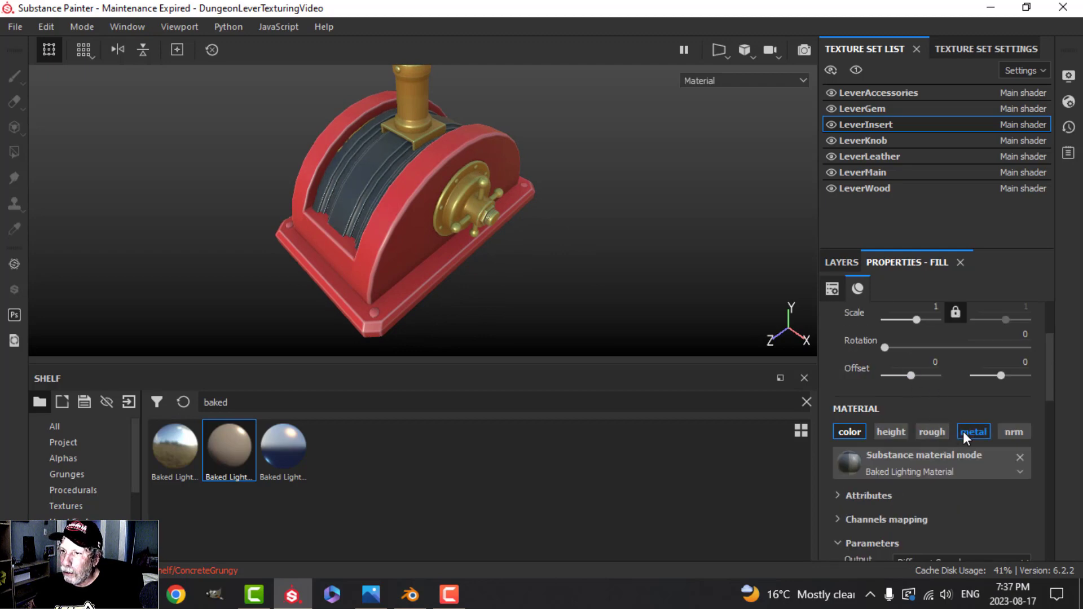
left_click_drag(667, 313, 544, 208, "alt")
middle_click_drag(545, 207, 471, 251, "alt")
scroll(431, 253, "up", 3)
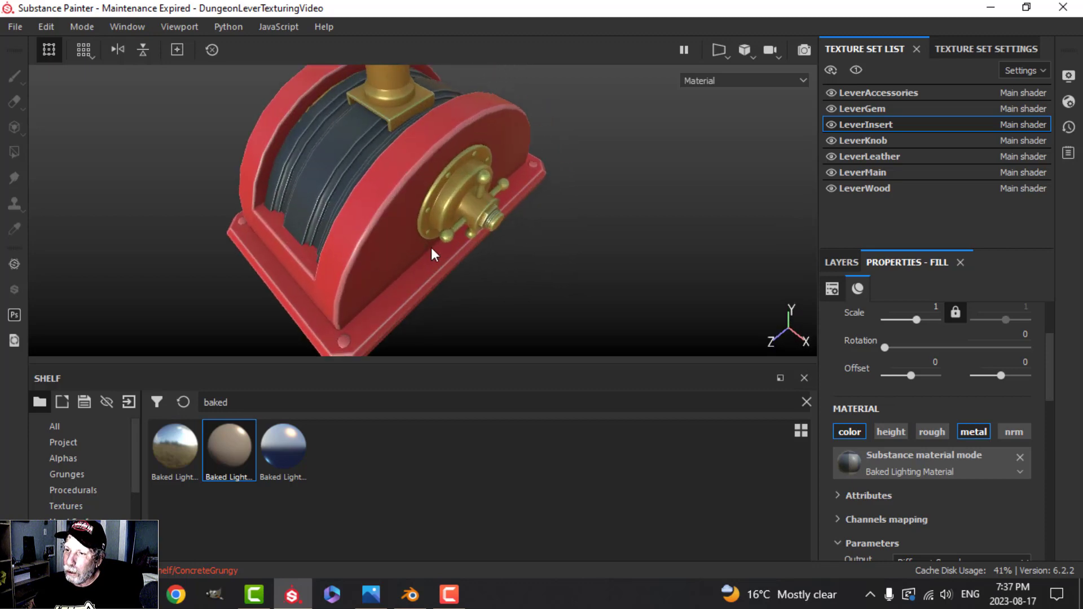
left_click_drag(384, 207, 463, 243, "alt")
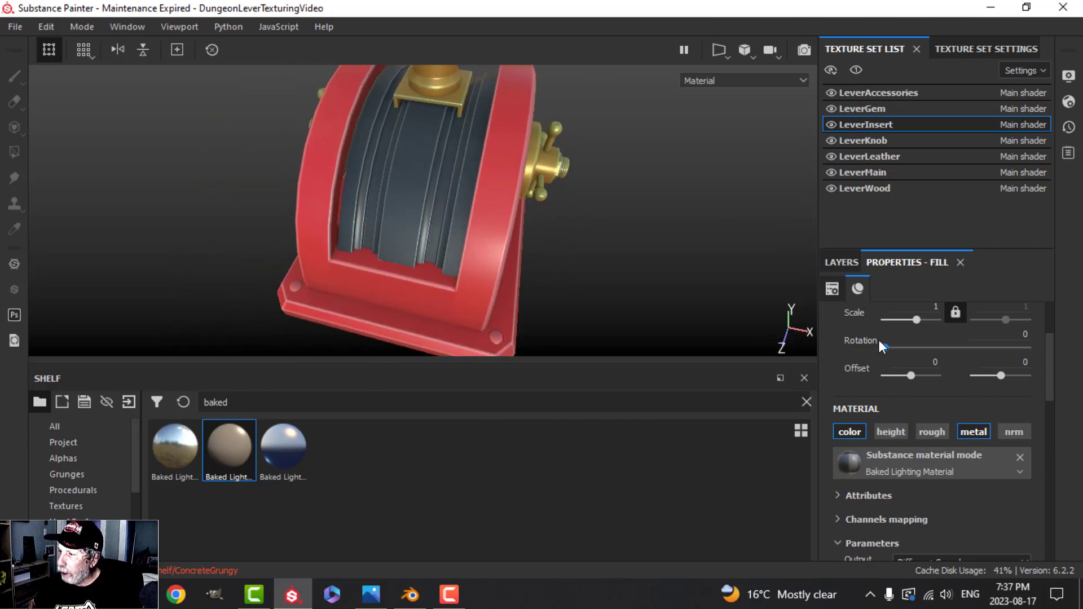
scroll(896, 409, "down", 10)
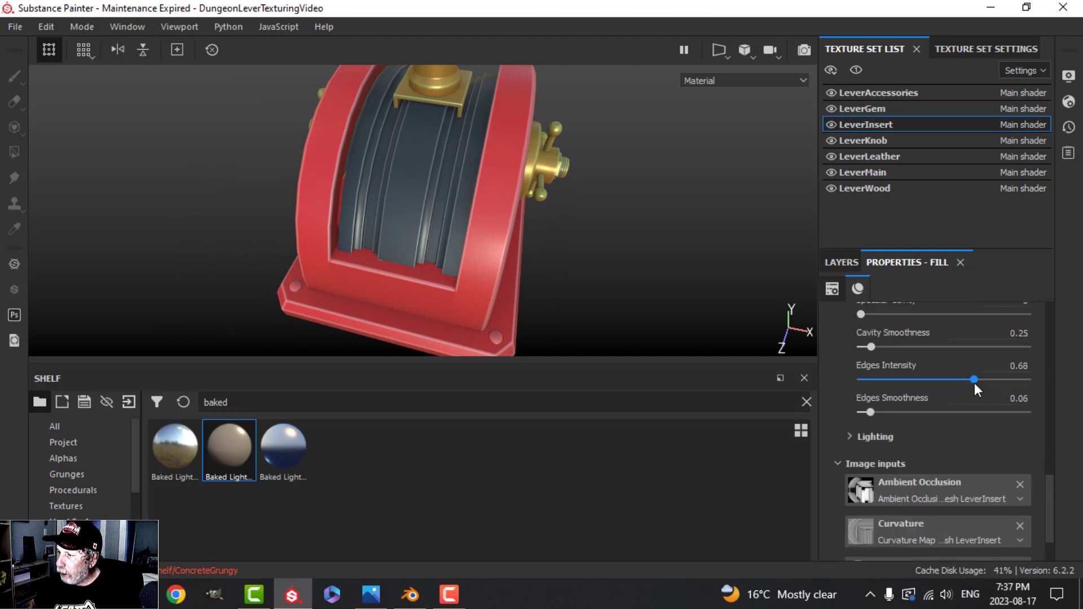
left_click_drag(975, 379, 1023, 381)
left_click_drag(601, 248, 514, 216, "alt")
scroll(513, 214, "down", 5)
Bring the handle and knob into view and select the LeverKnob texture set.
middle_click_drag(496, 167, 519, 241, "alt")
middle_click_drag(538, 186, 529, 236, "alt")
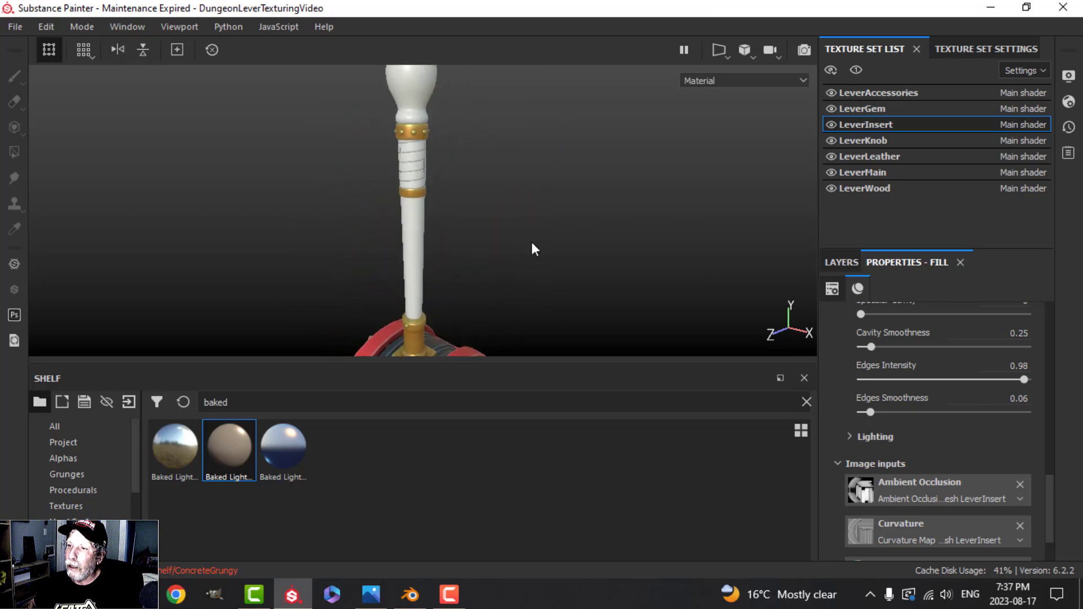
left_click_drag(536, 216, 535, 228, "alt")
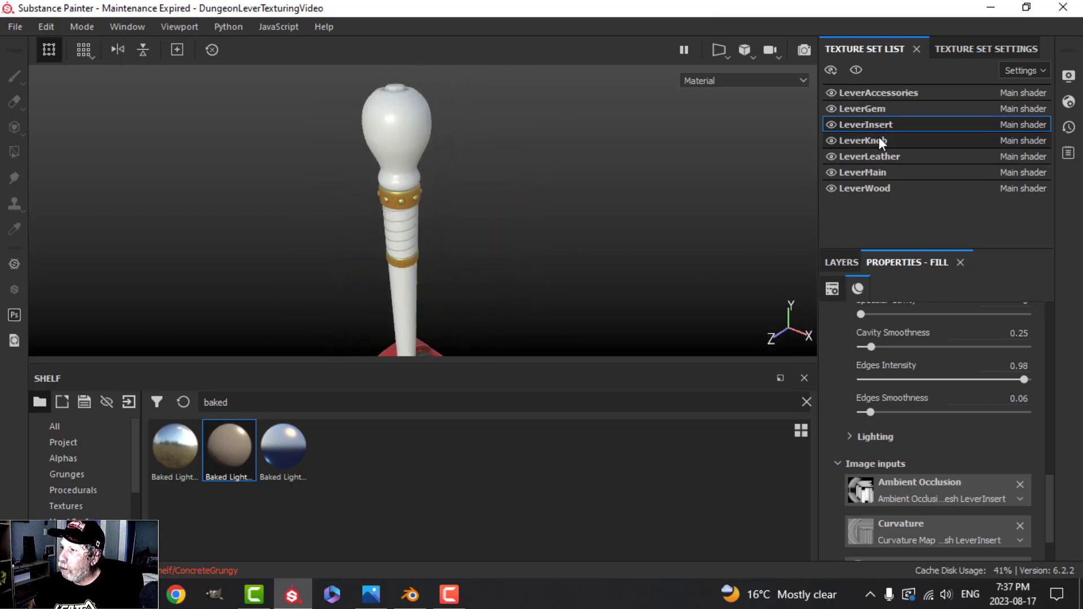
left_click(874, 141)
left_click(852, 264)
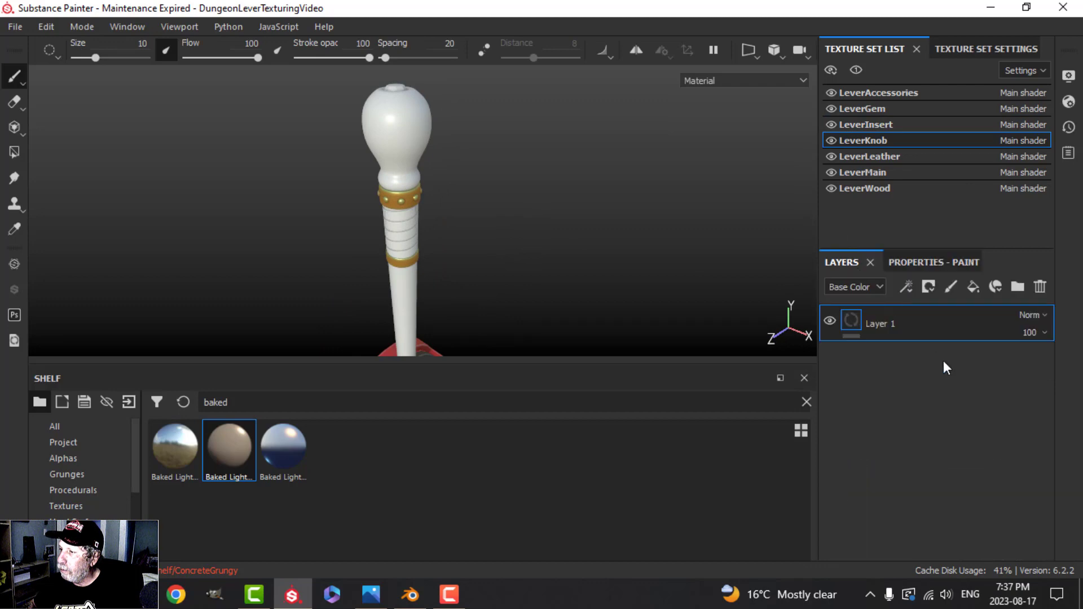
Replace LeverKnob's plain layer with the pasted Baked Lighting Material.
left_click(1040, 287)
right_click(888, 381)
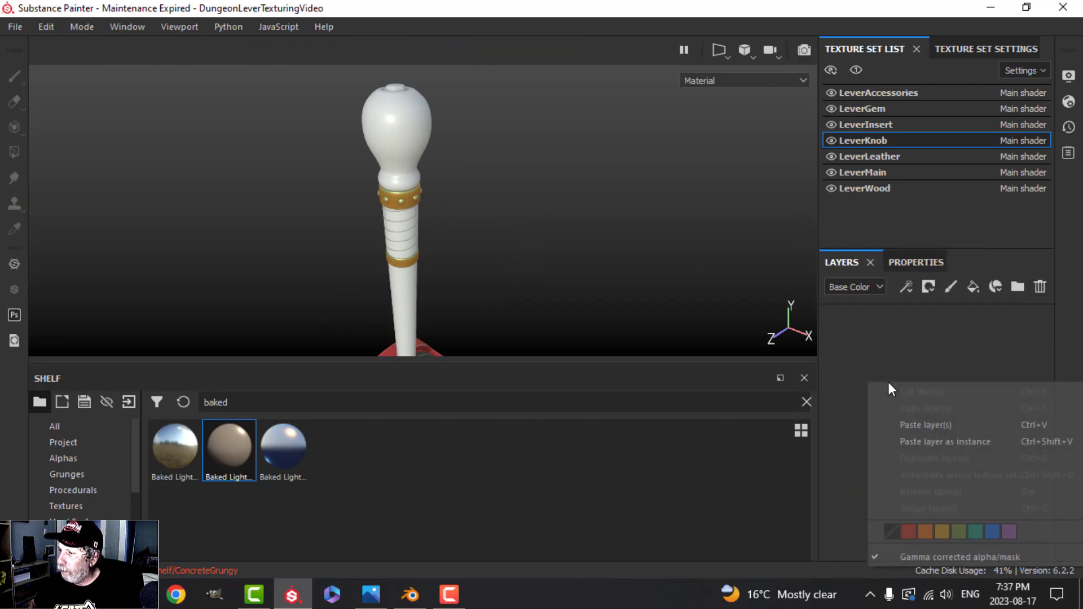
left_click(920, 425)
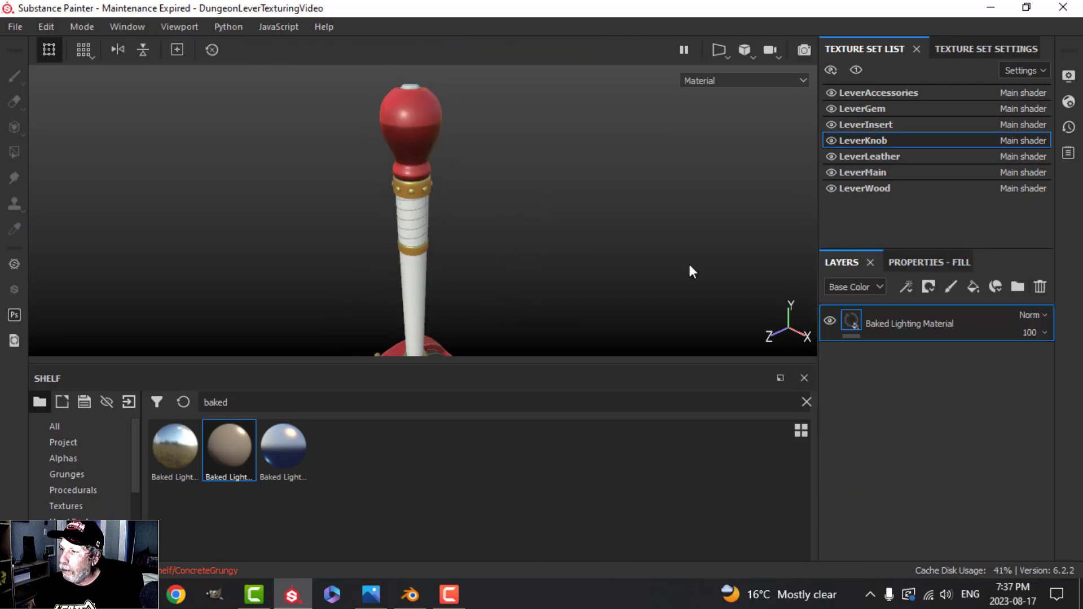
Set the knob's Sun Vertical Angle to 146 and Sun Horizontal Angle to 120.
left_click(918, 265)
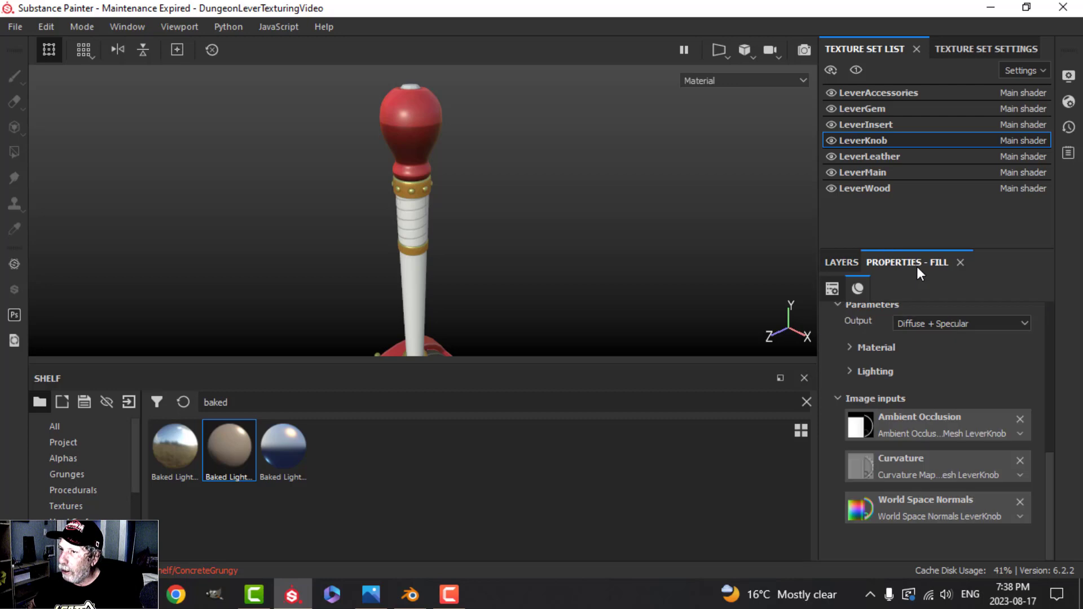
left_click(853, 367)
scroll(957, 428, "down", 2)
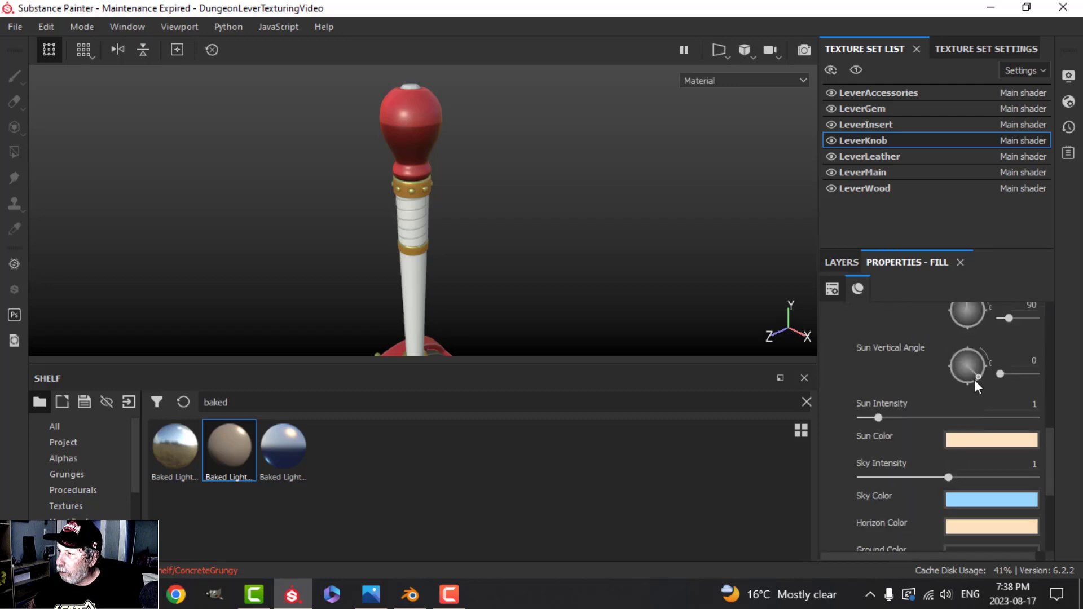
left_click_drag(962, 360, 945, 410)
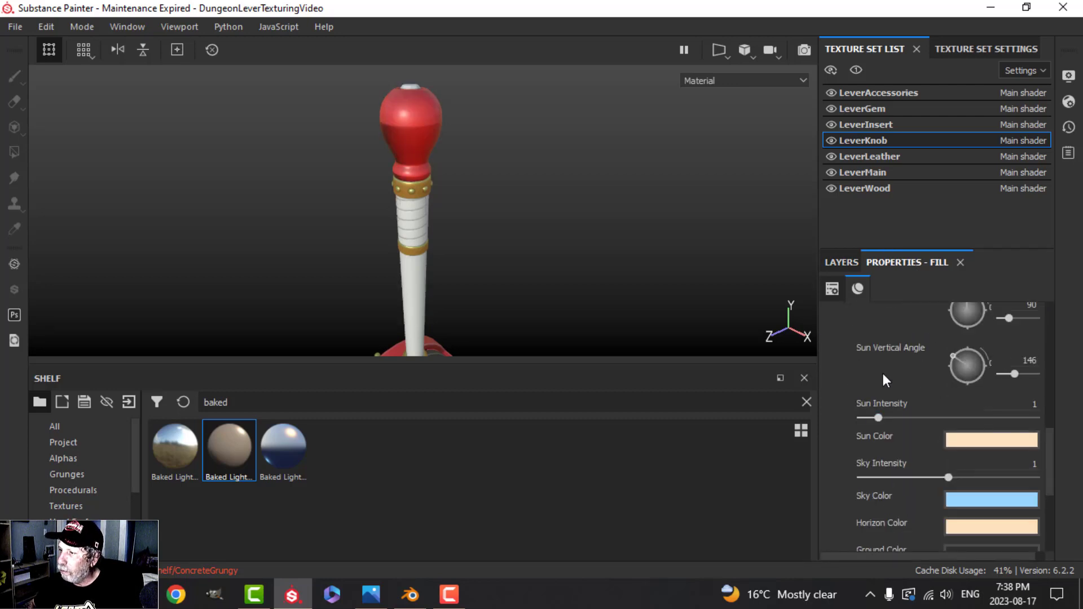
scroll(1054, 398, "up", 2)
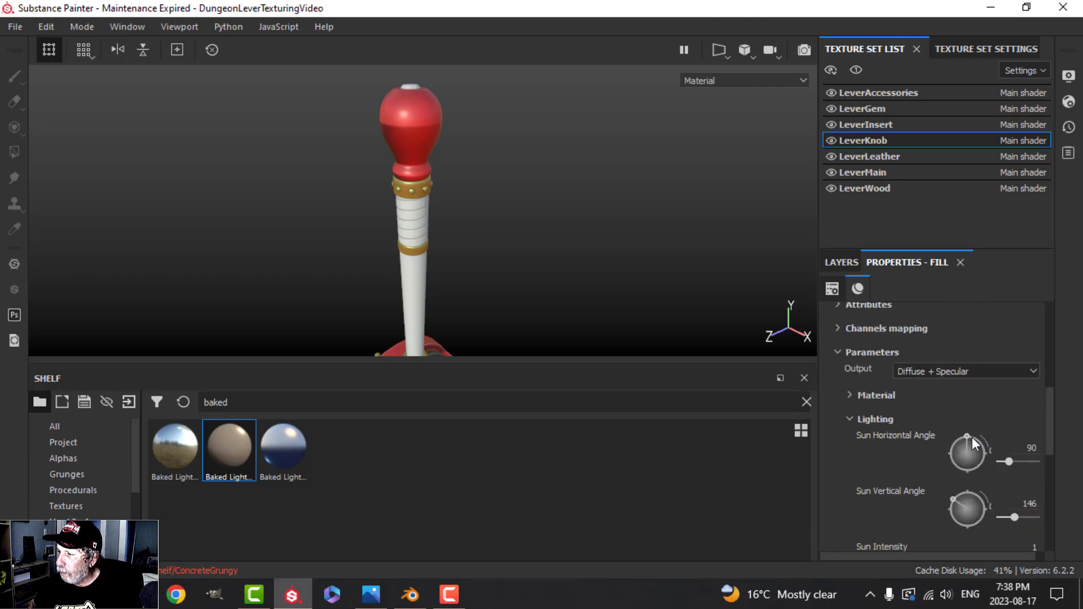
left_click_drag(968, 440, 962, 444)
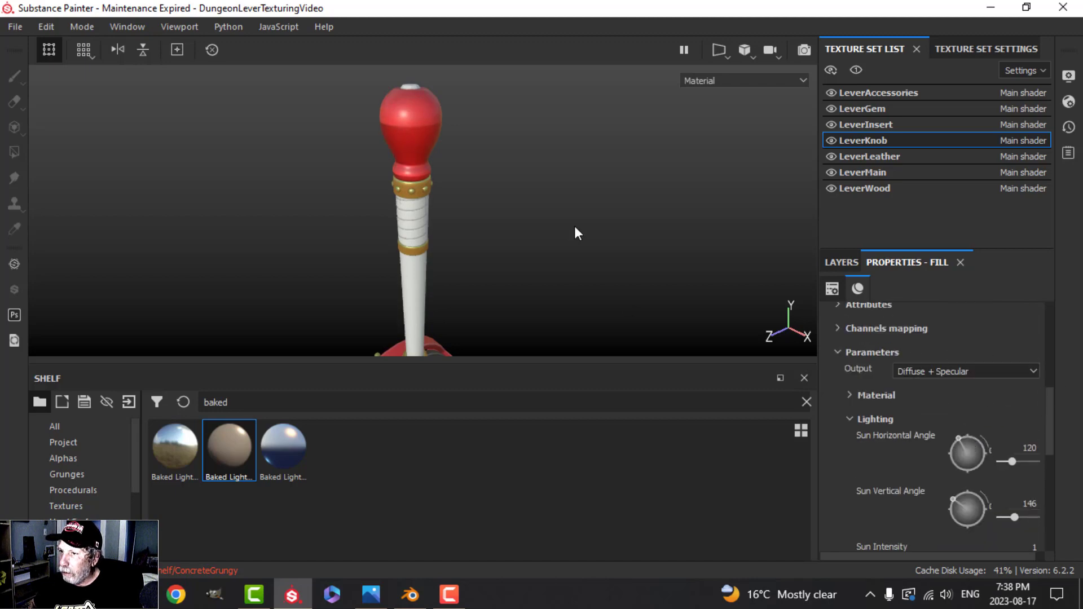
Lighten the knob's Ground Color to pale grey (0.838).
scroll(886, 432, "down", 5)
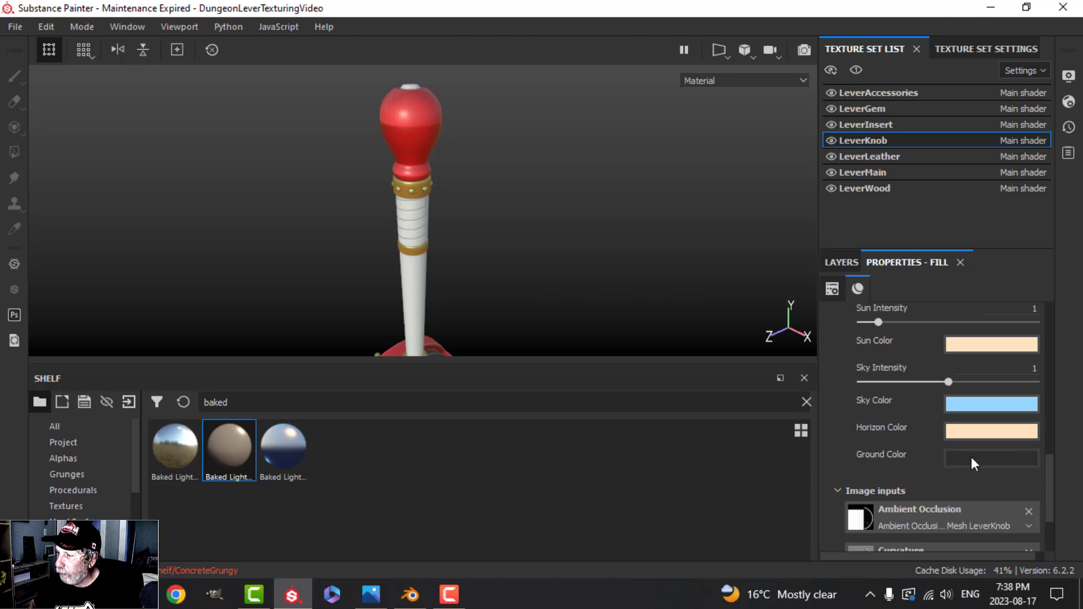
left_click(971, 457)
left_click_drag(871, 341, 858, 320)
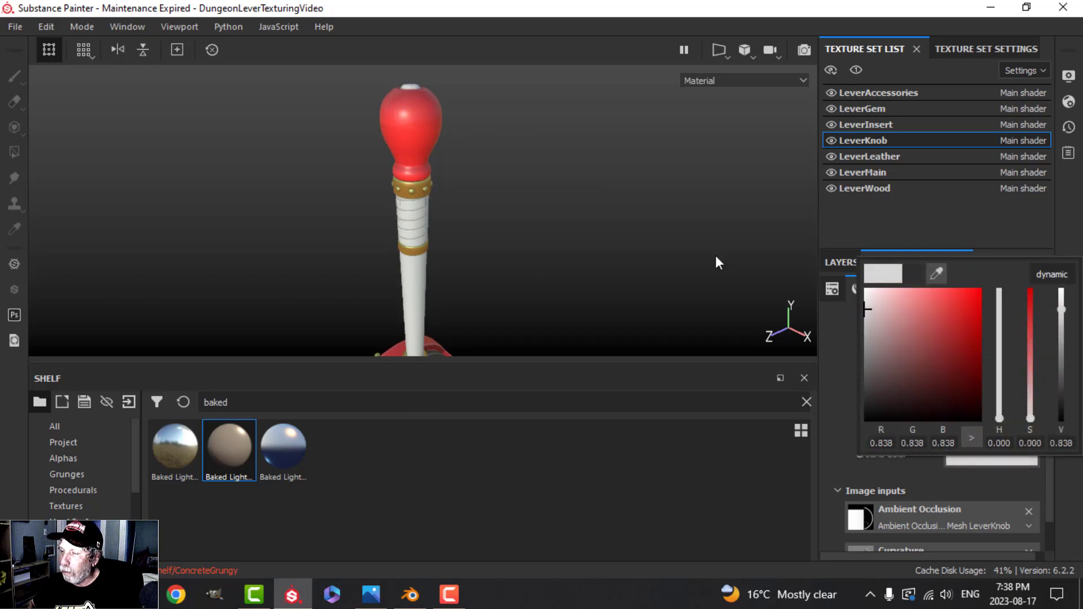
left_click_drag(569, 172, 501, 215, "alt")
middle_click_drag(501, 214, 522, 203, "alt")
left_click_drag(569, 171, 569, 185, "alt")
middle_click_drag(568, 185, 680, 212, "alt")
Review LeverMain's settings, then show the LeverLeather texture set's layer stack.
left_click(855, 172)
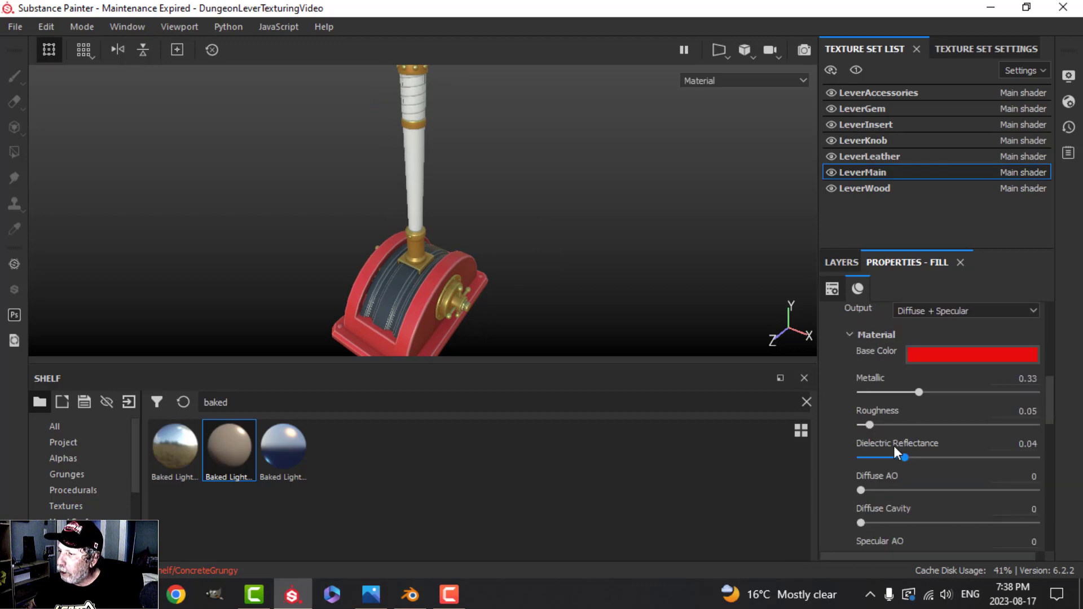
scroll(894, 446, "down", 5)
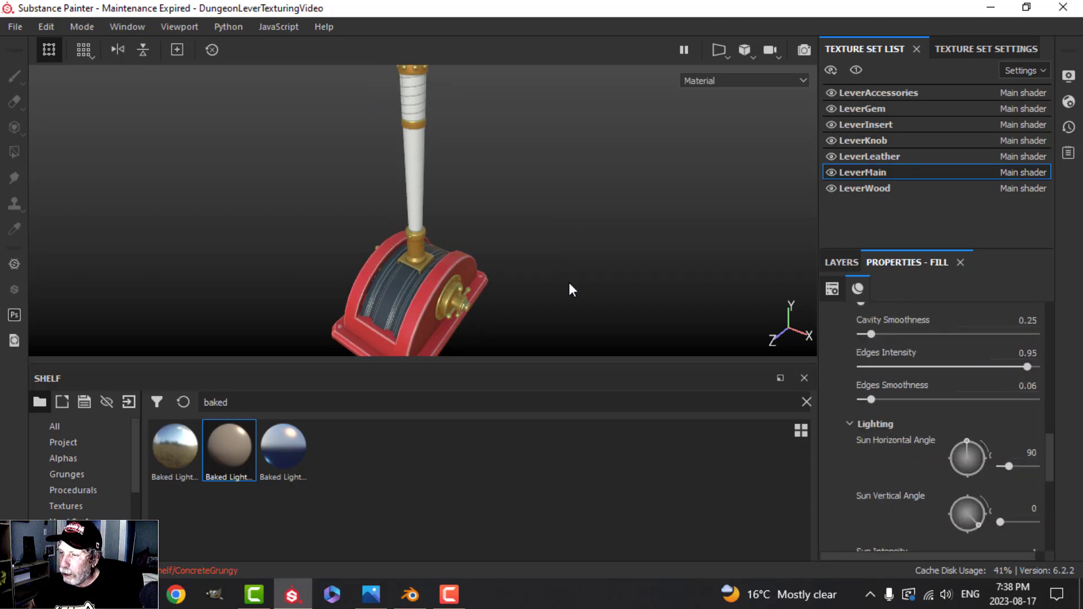
scroll(501, 276, "down", 2)
left_click_drag(505, 235, 510, 261, "alt")
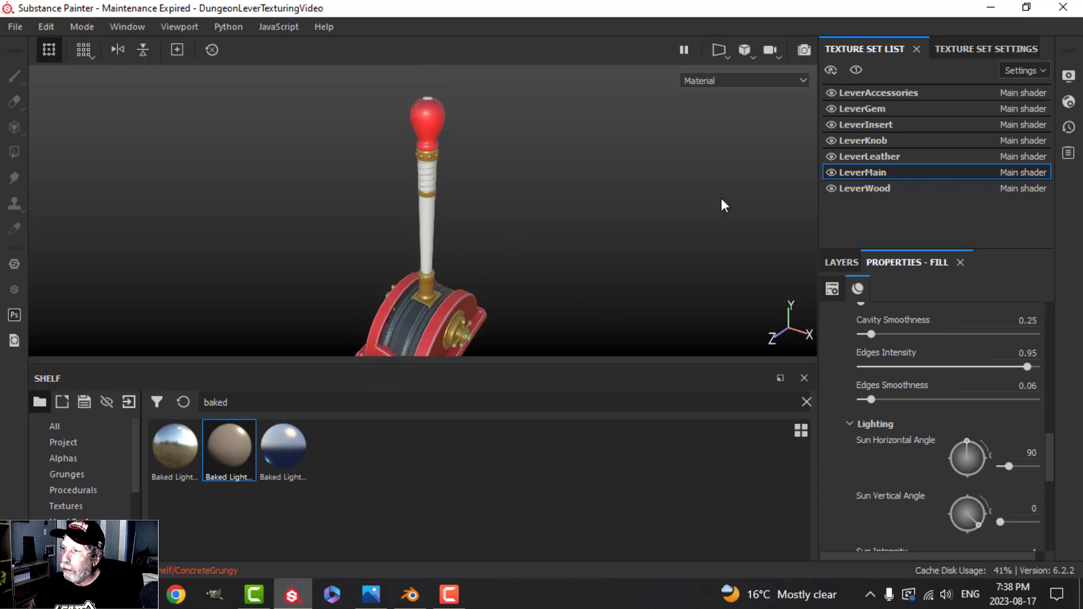
left_click(871, 153)
left_click(841, 263)
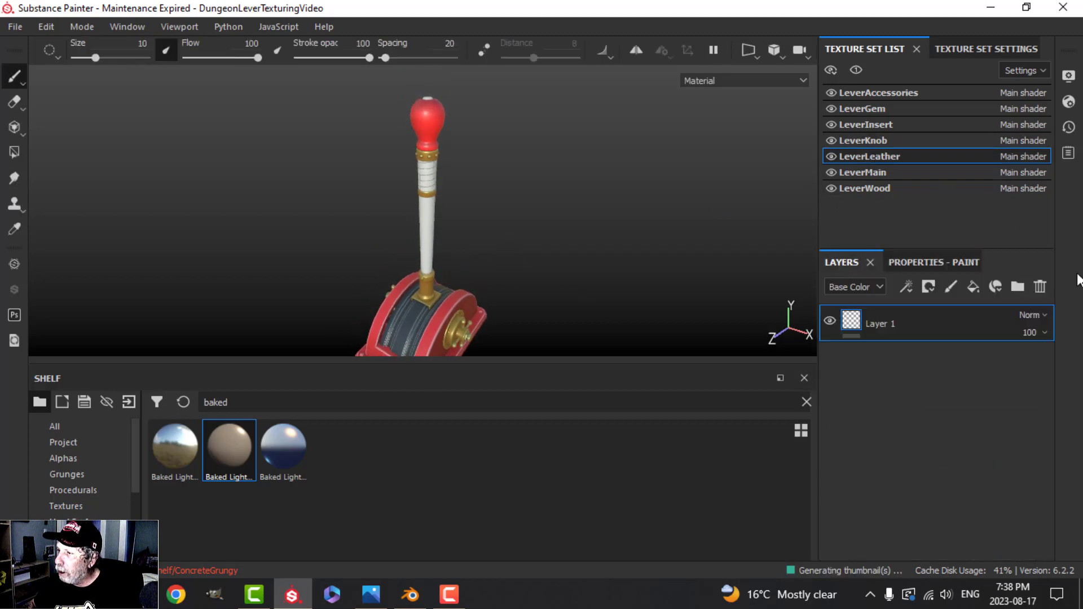
Replace the leather's plain layer with the pasted Baked Lighting material.
left_click(1041, 286)
right_click(957, 366)
left_click(970, 409)
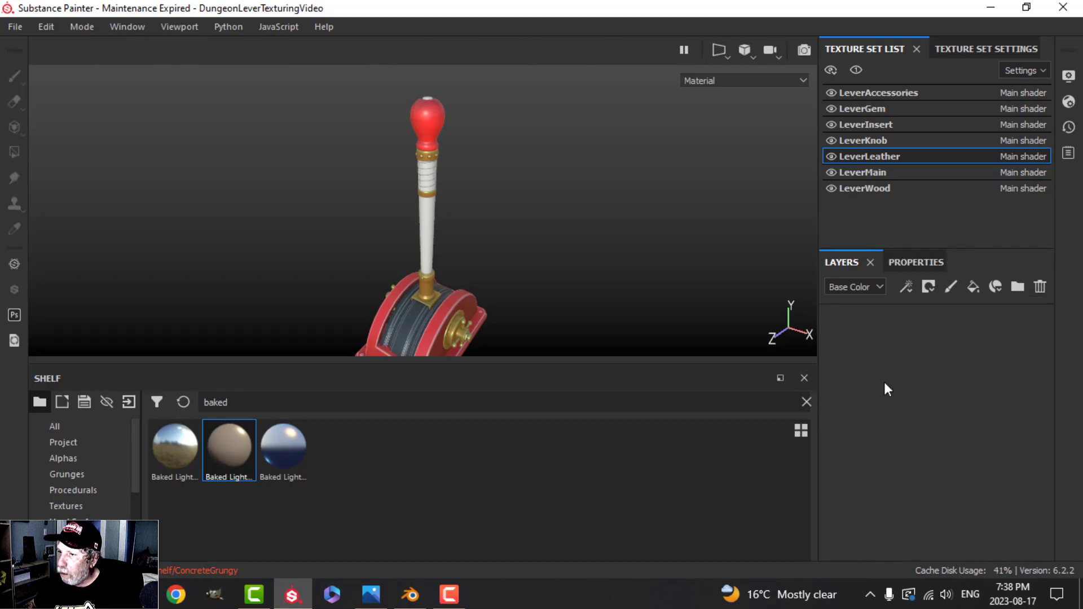
scroll(508, 215, "up", 2)
middle_click_drag(477, 139, 511, 315, "alt")
scroll(442, 147, "up", 3)
scroll(527, 292, "down", 3)
left_click_drag(525, 289, 517, 274, "alt")
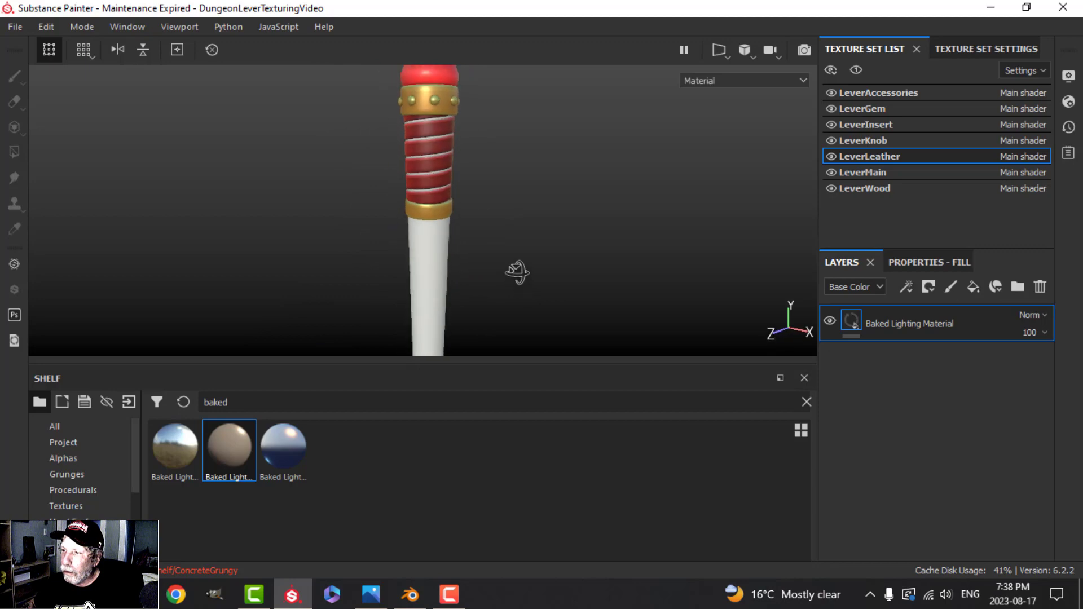
Set the pasted material's ground colour to light grey (0.731).
left_click(953, 261)
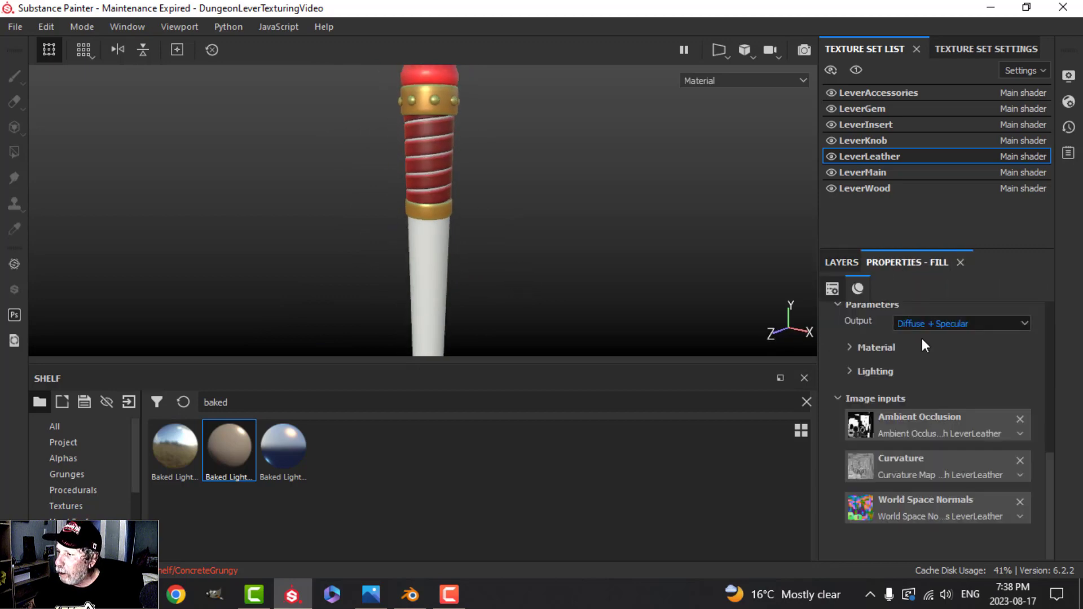
left_click(851, 370)
left_click(973, 462)
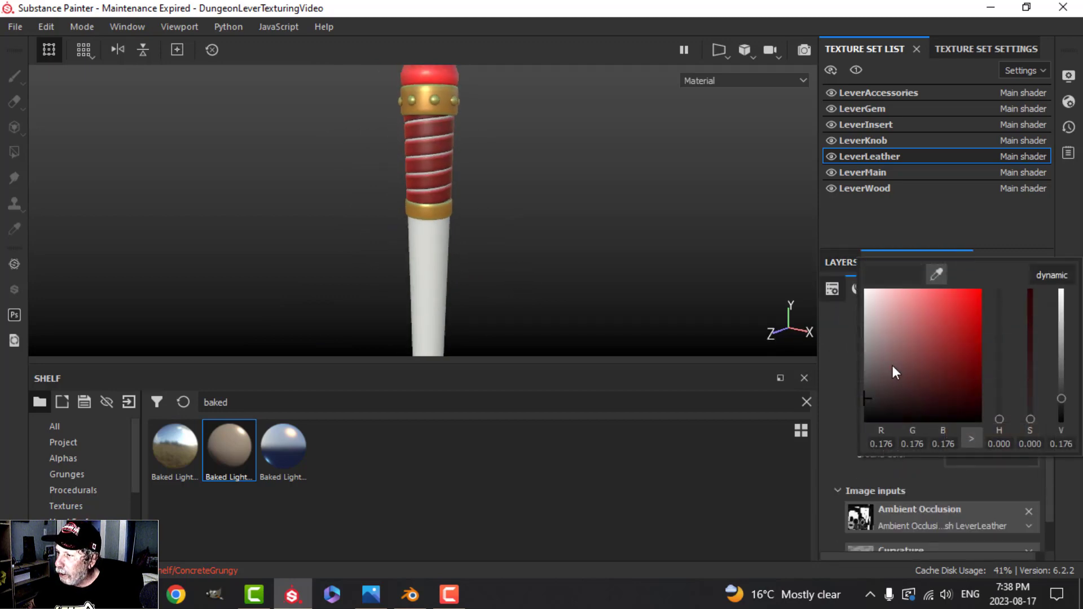
left_click(865, 324)
left_click(862, 324)
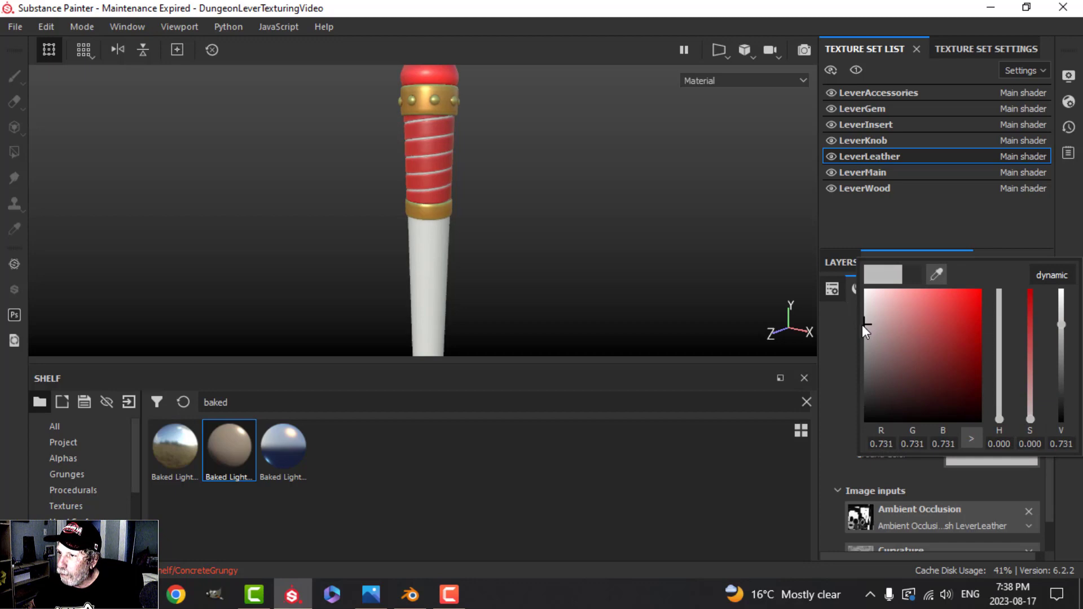
scroll(903, 355, "up", 6)
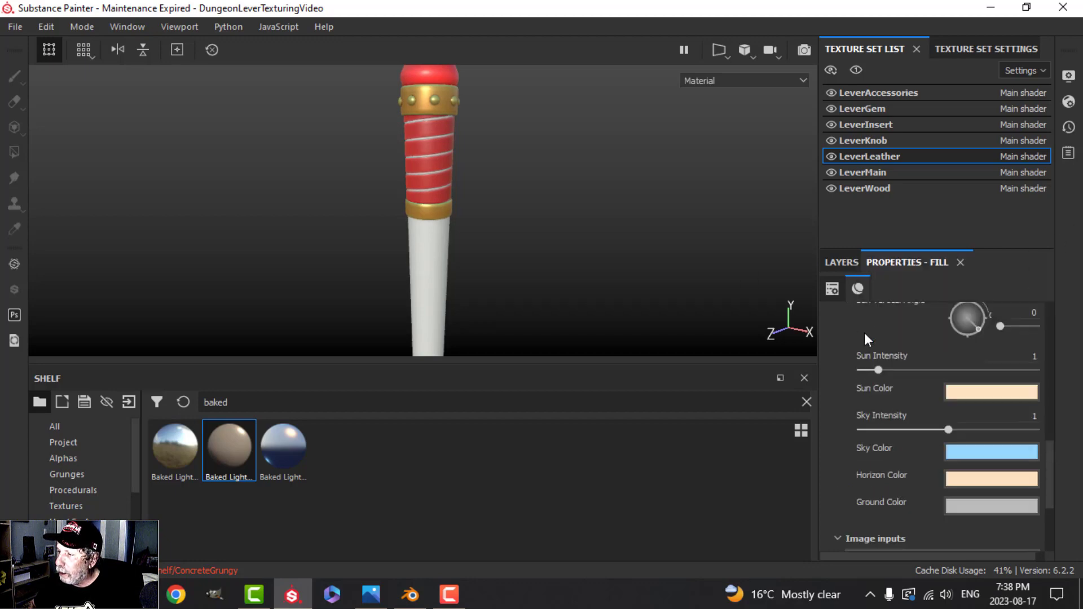
scroll(946, 392, "up", 4)
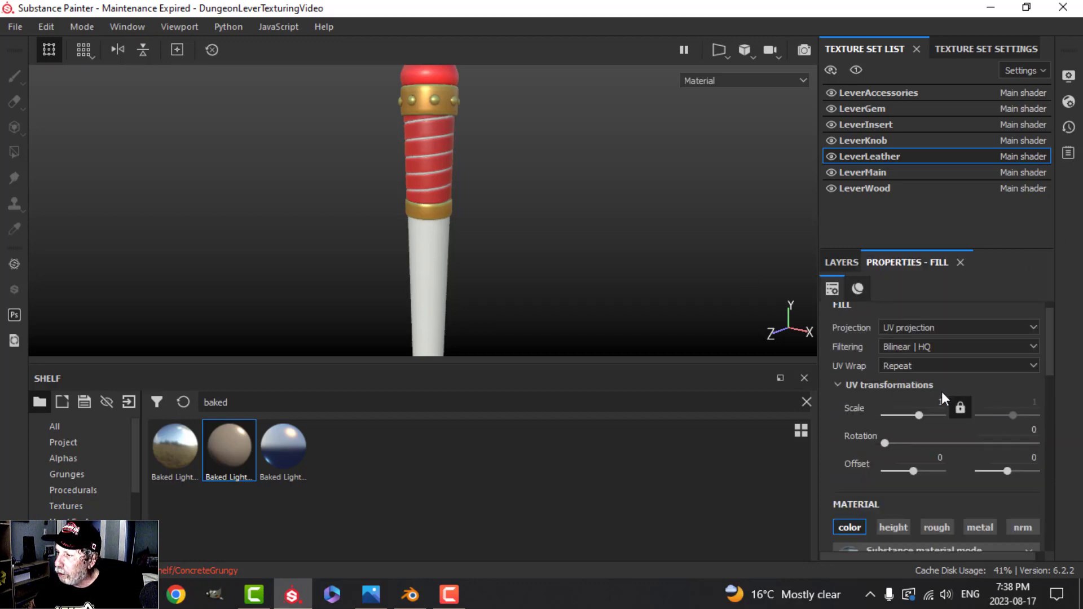
scroll(899, 402, "down", 4)
scroll(869, 441, "down", 2)
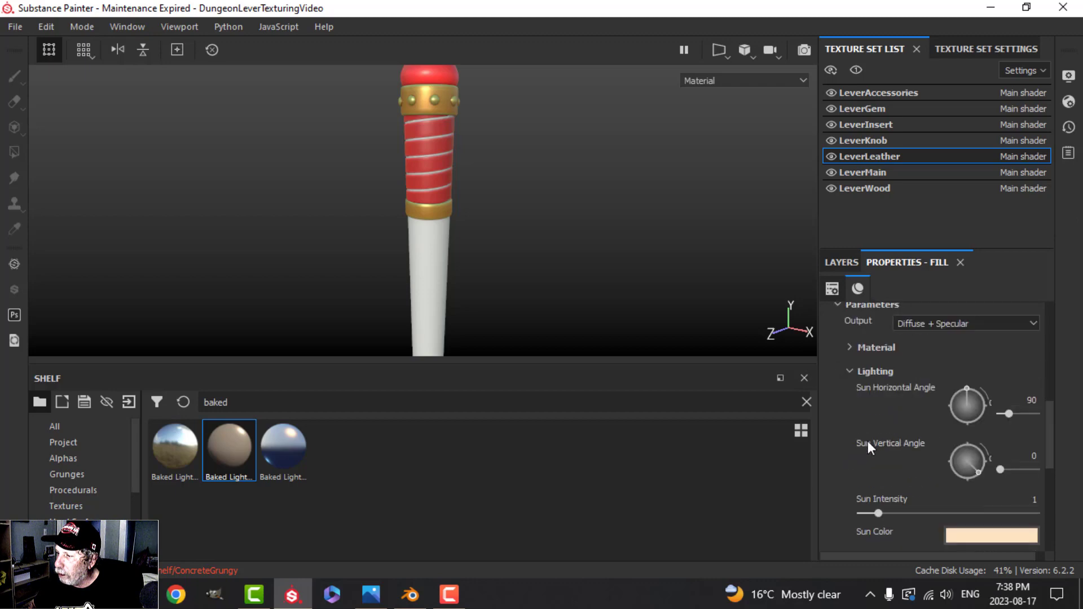
Darken the grip's red base colour and lower Edges Intensity from 0.68 to 0.46.
left_click(850, 349)
left_click(942, 364)
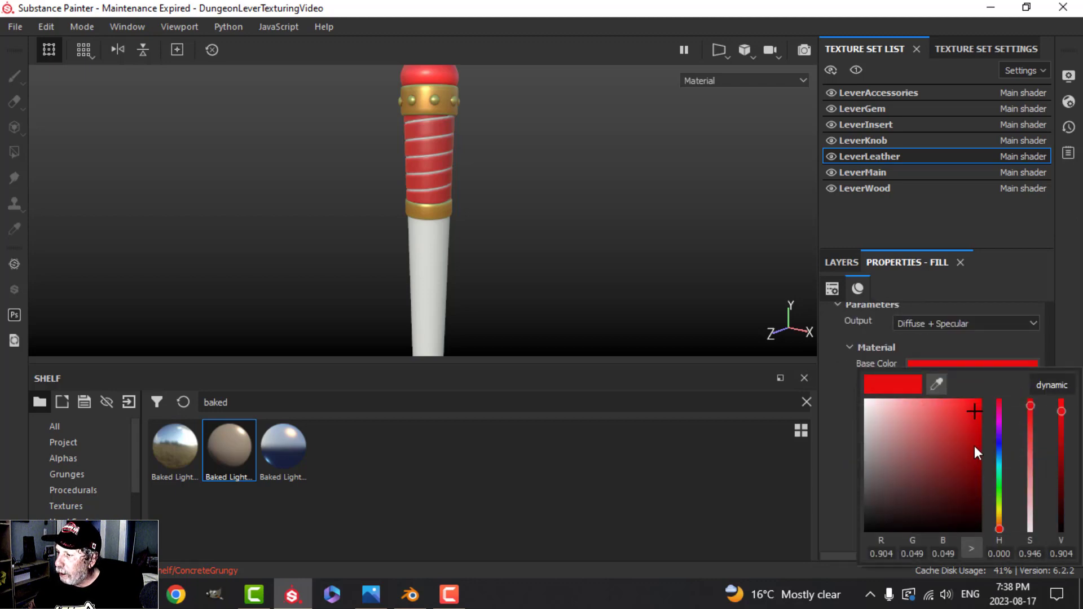
left_click_drag(977, 437, 979, 431)
left_click_drag(616, 213, 555, 215, "alt")
scroll(950, 517, "down", 5)
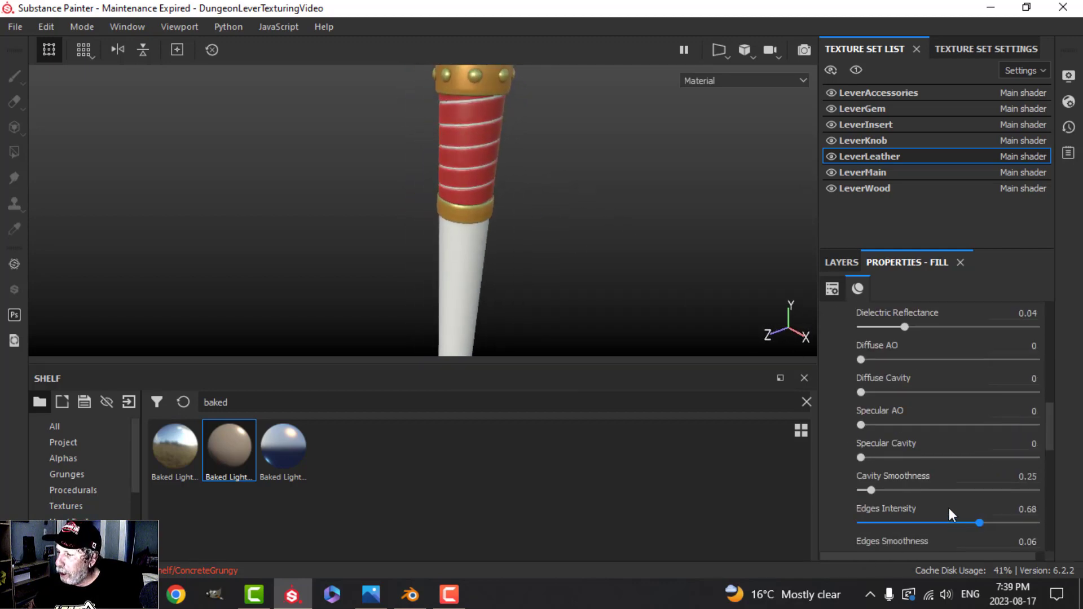
left_click_drag(980, 428, 939, 426)
Orbit and pan from the knob down the lever to inspect the red drum base.
scroll(545, 265, "down", 5)
left_click_drag(545, 266, 536, 230, "alt")
scroll(537, 231, "up", 3)
scroll(480, 209, "down", 3)
scroll(522, 246, "up", 3)
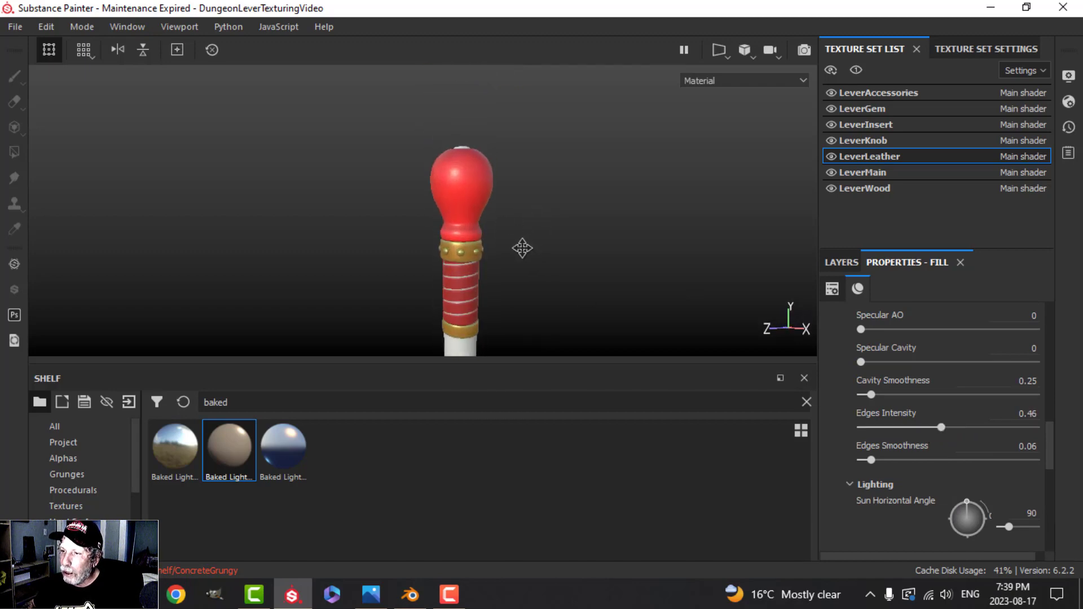
middle_click_drag(530, 235, 528, 153, "alt")
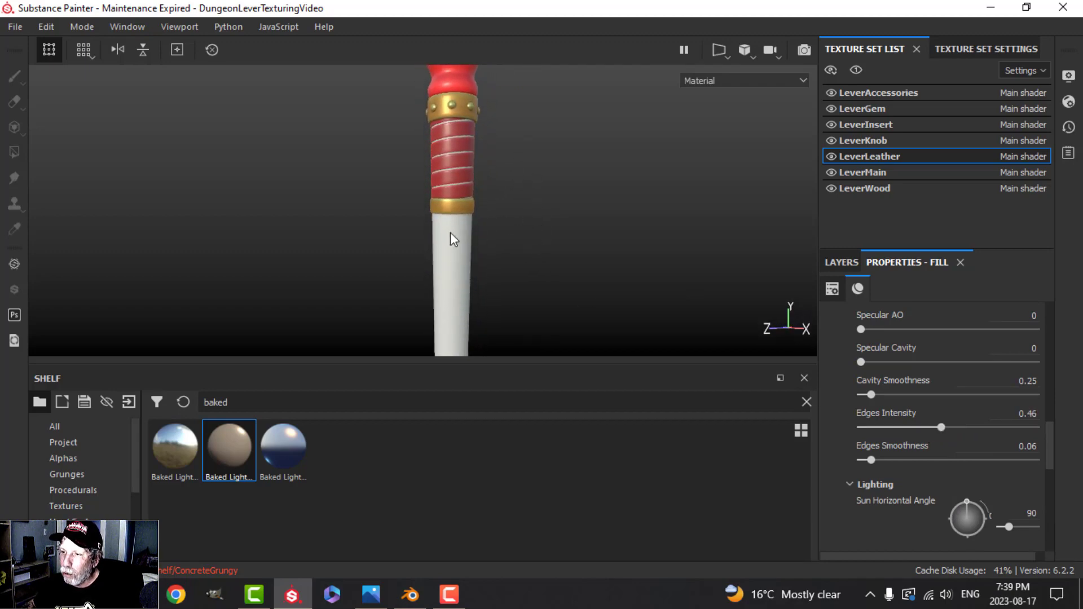
middle_click_drag(450, 237, 560, 151, "alt")
middle_click_drag(576, 228, 576, 168, "alt")
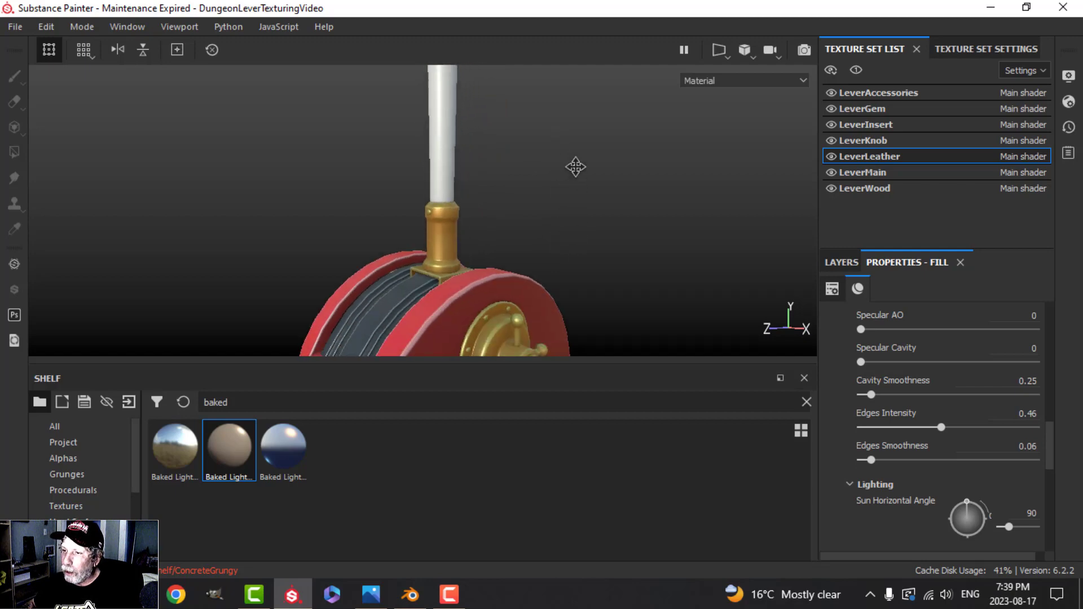
left_click_drag(576, 168, 574, 216, "alt")
middle_click_drag(571, 250, 571, 158, "alt")
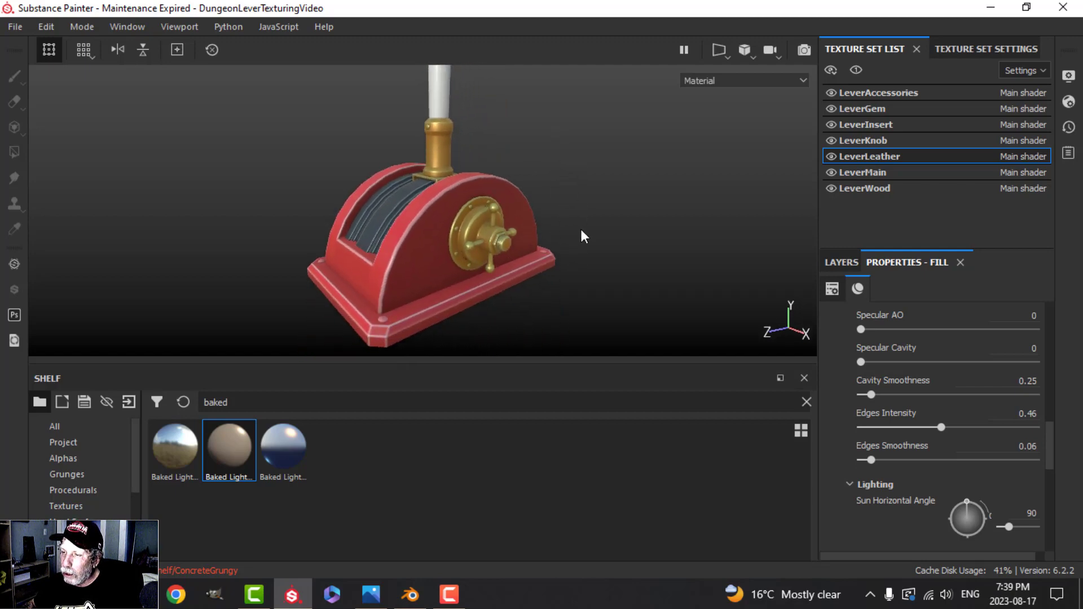
scroll(581, 228, "up", 2)
scroll(581, 228, "down", 3)
middle_click_drag(584, 248, 587, 202, "alt")
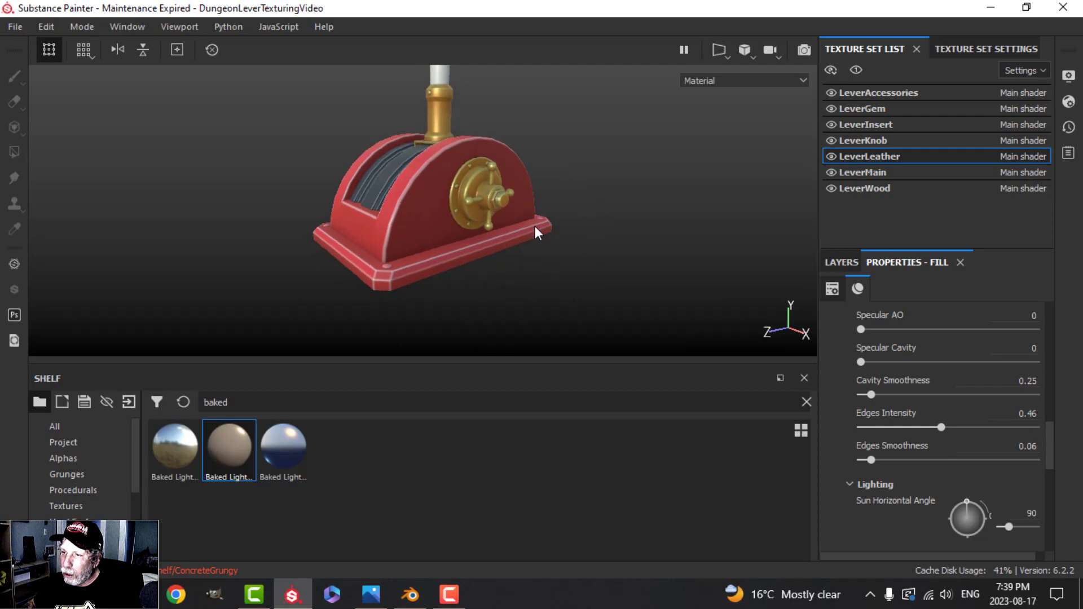
scroll(587, 204, "down", 2)
left_click_drag(591, 195, 593, 215, "alt")
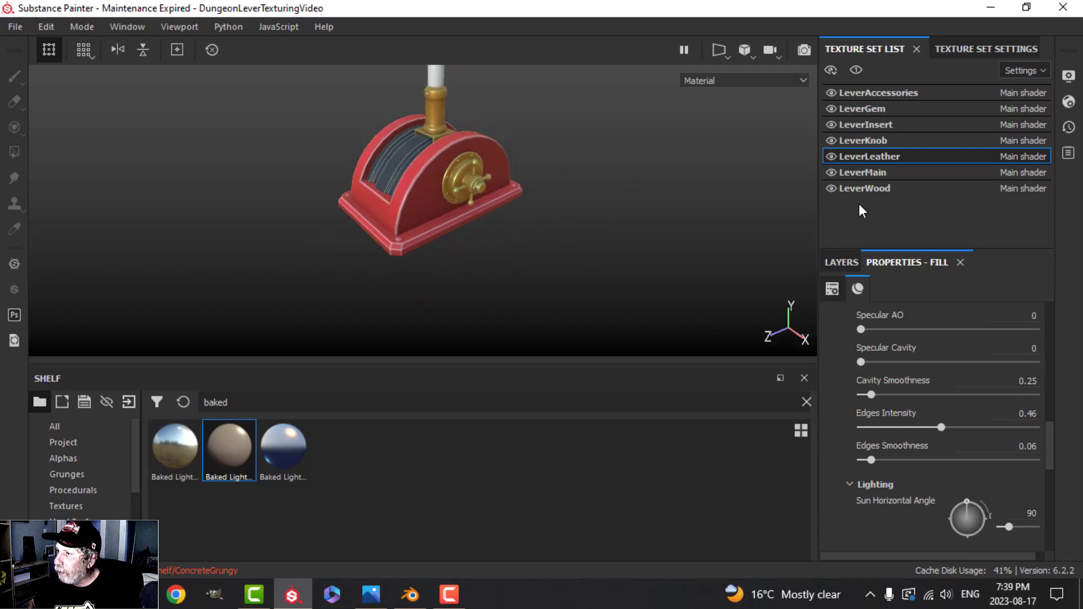
Duplicate LeverMain's Baked Lighting Material layer.
left_click(891, 172)
left_click(845, 264)
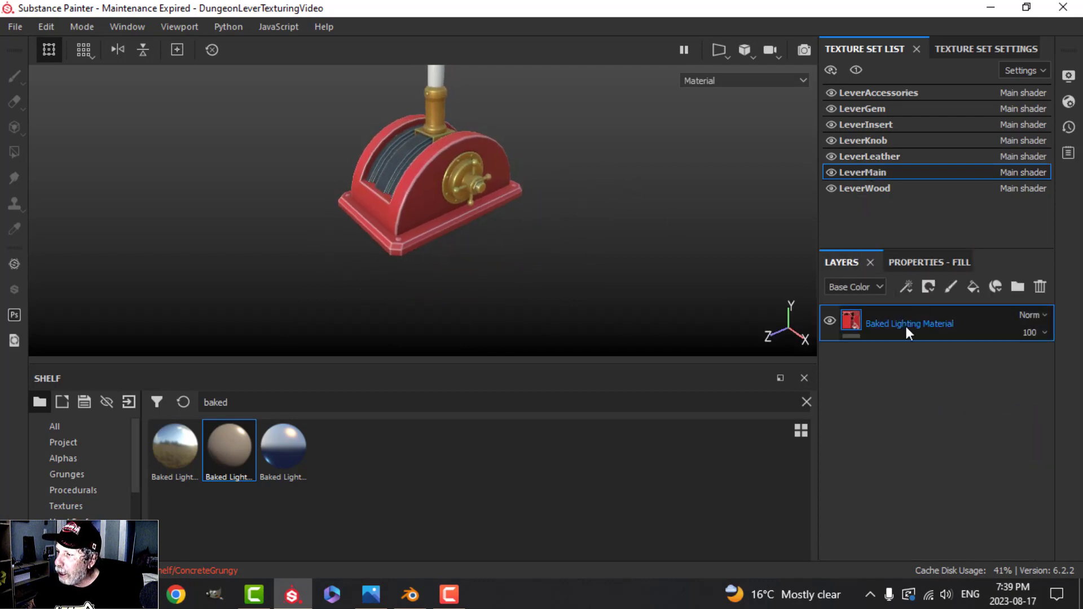
right_click(883, 314)
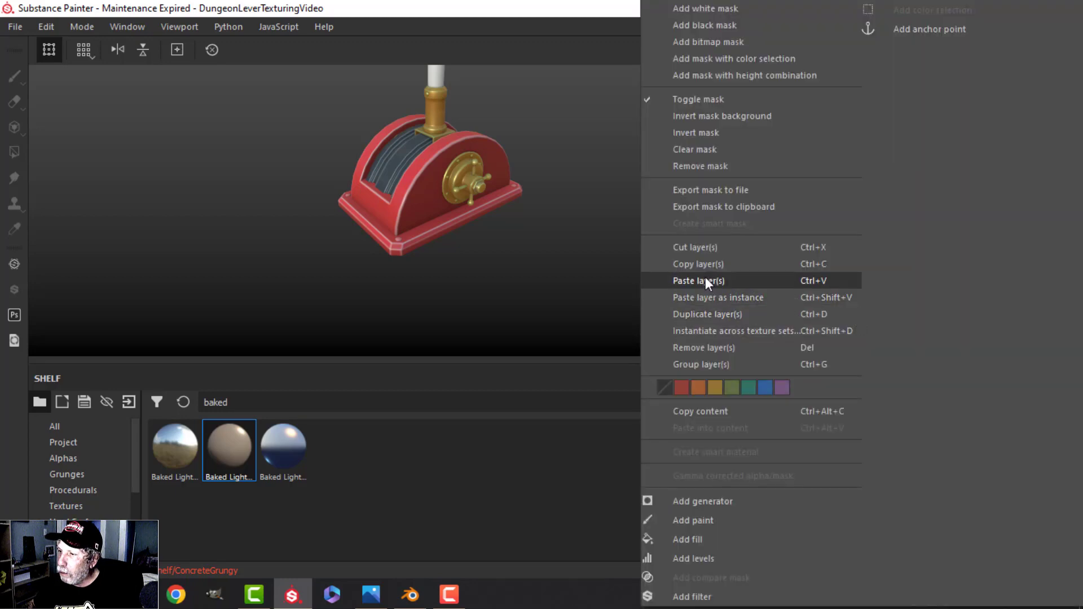
left_click(710, 314)
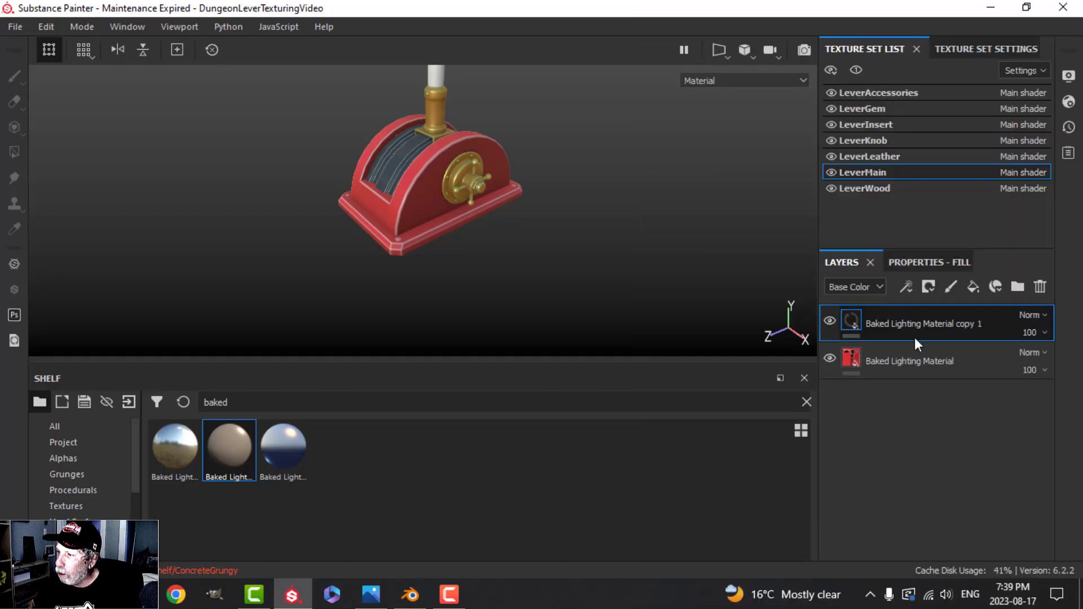
Push the copy layer's base colour toward near white.
left_click(915, 264)
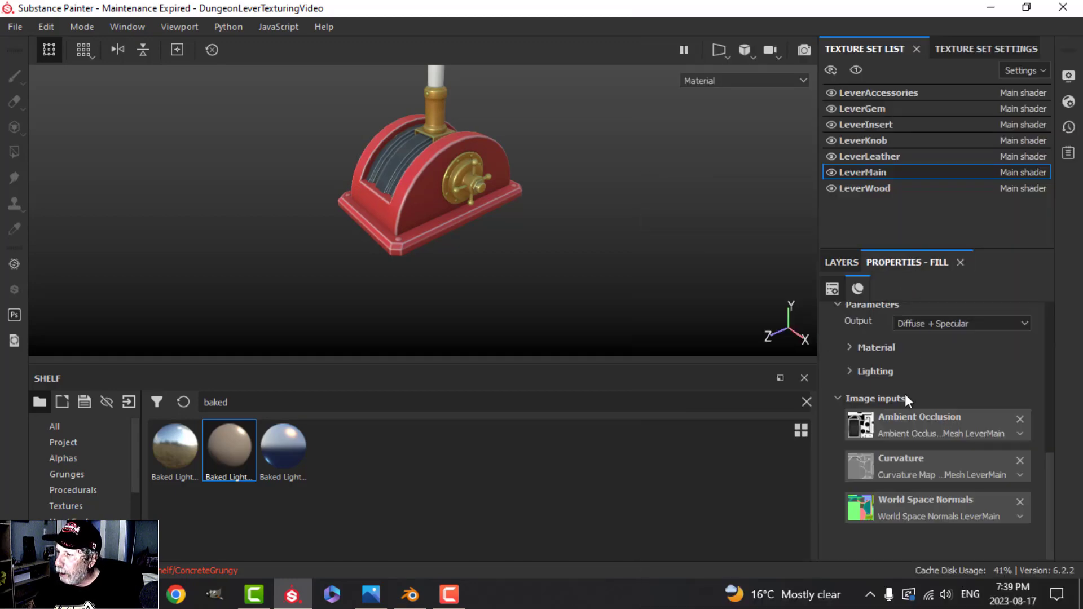
left_click(856, 349)
left_click(954, 370)
left_click(877, 423)
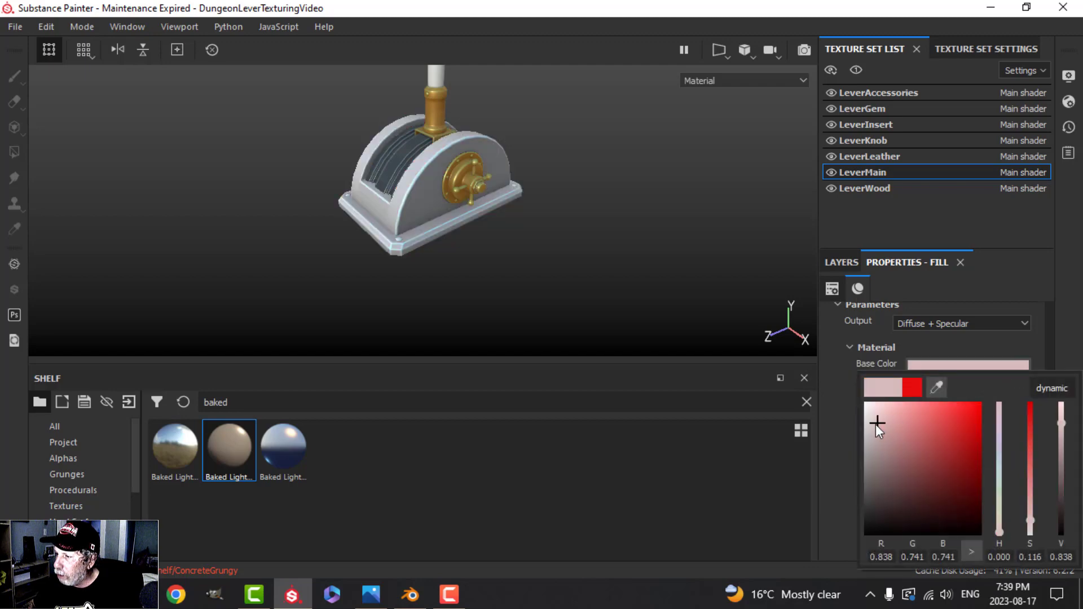
left_click_drag(875, 425, 861, 411)
left_click(839, 263)
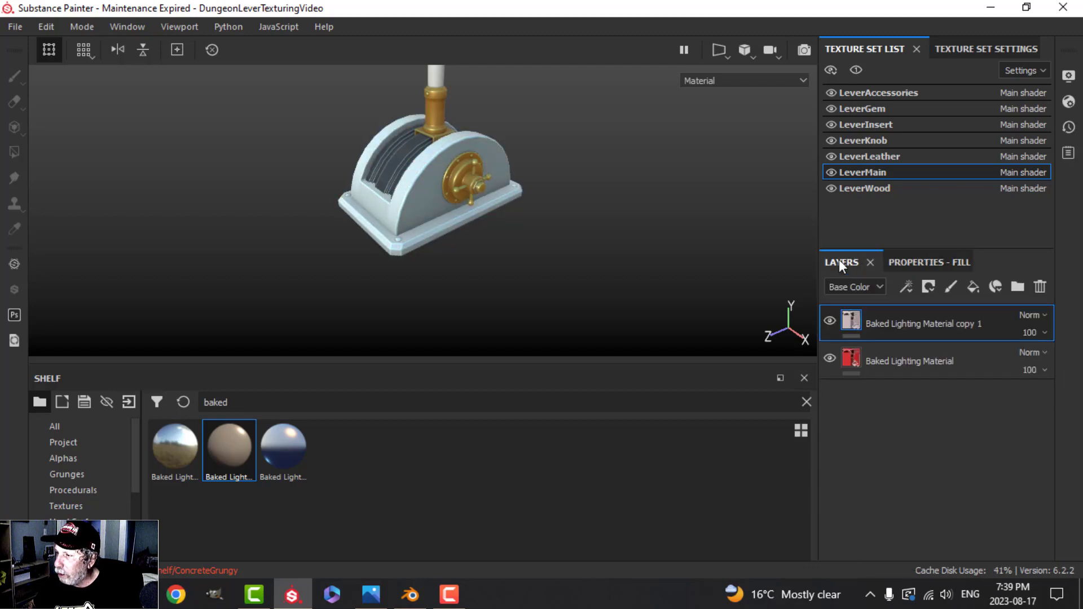
Enable the metal channel on the copy layer.
left_click(939, 262)
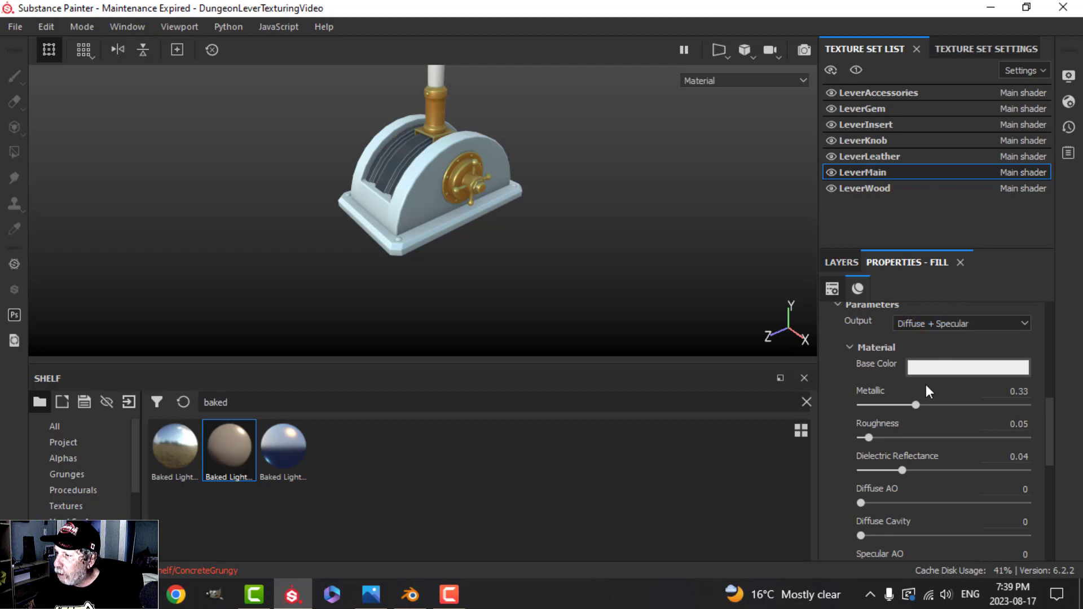
scroll(948, 388, "up", 4)
left_click(965, 432)
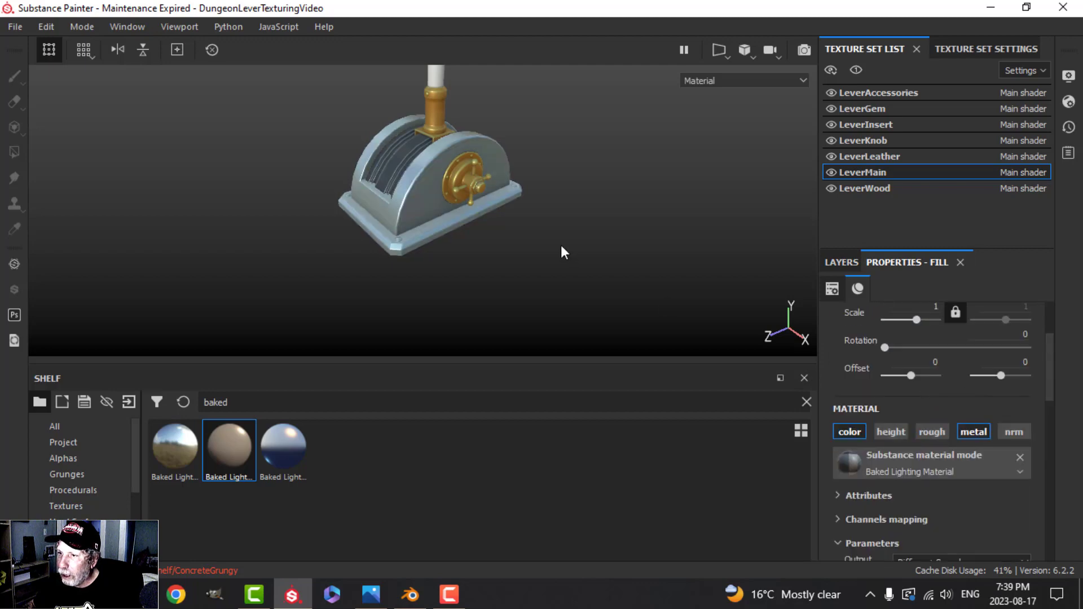
scroll(558, 246, "up", 3)
scroll(557, 256, "down", 3)
middle_click_drag(555, 255, 545, 238, "alt")
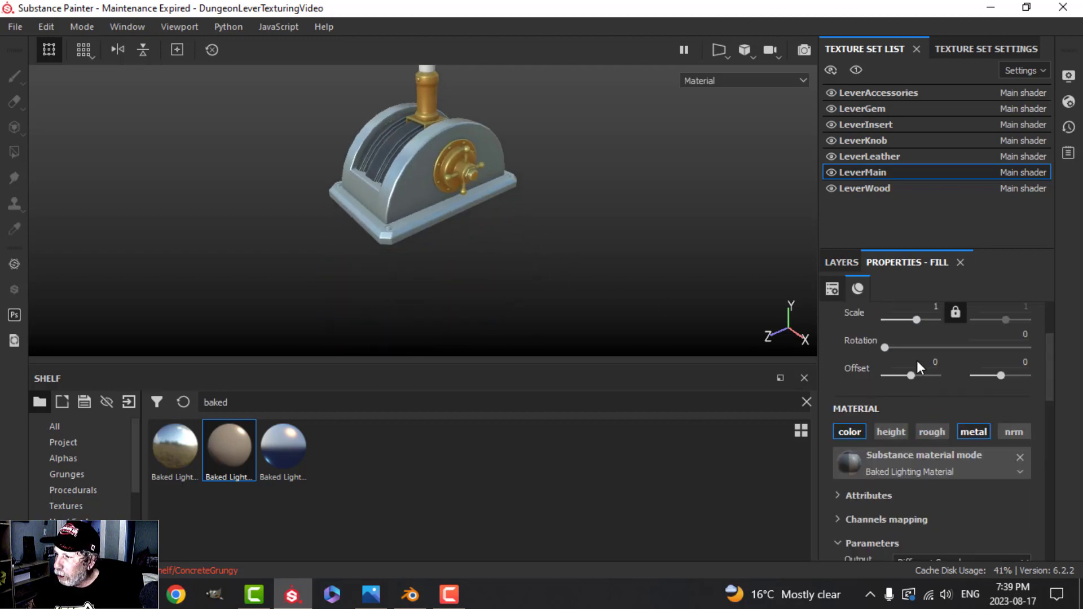
Shift the copy's base colour hue from red to a light cyan.
left_click(840, 262)
left_click(920, 263)
scroll(887, 455, "down", 4)
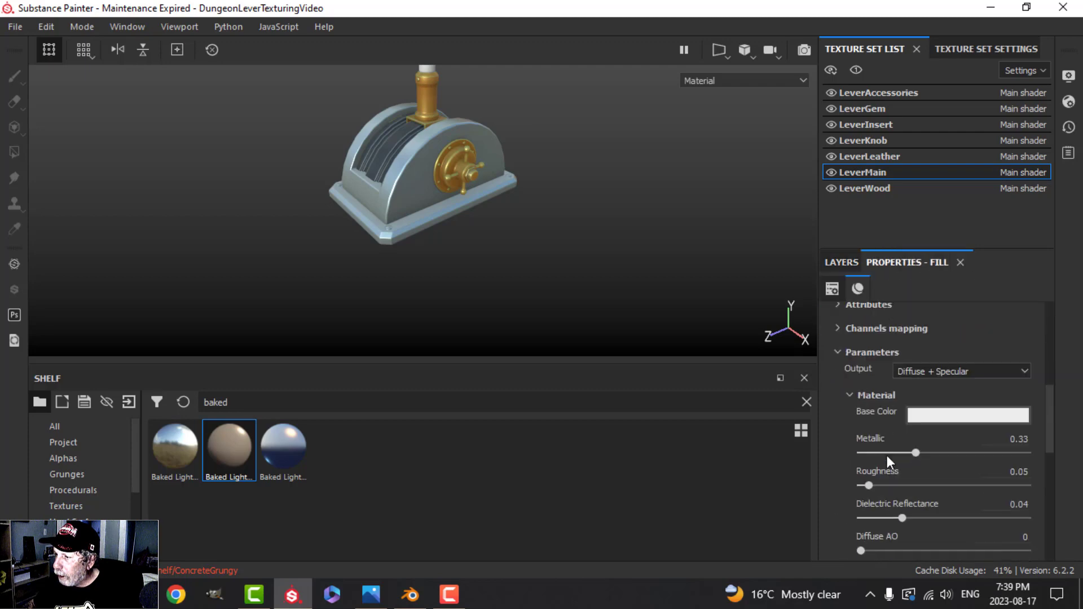
left_click(952, 416)
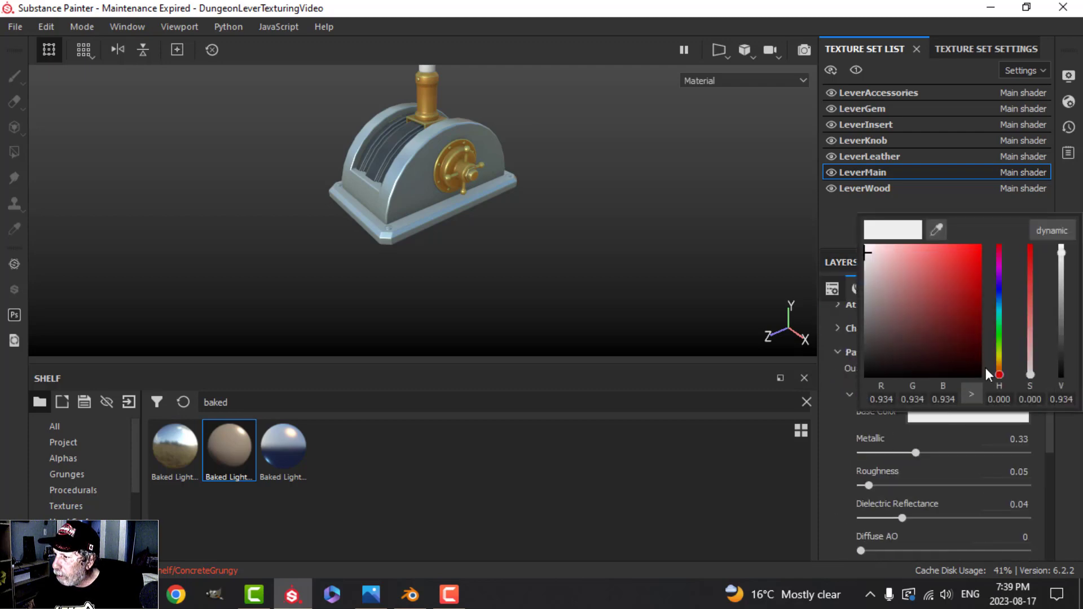
left_click_drag(1006, 374, 1013, 312)
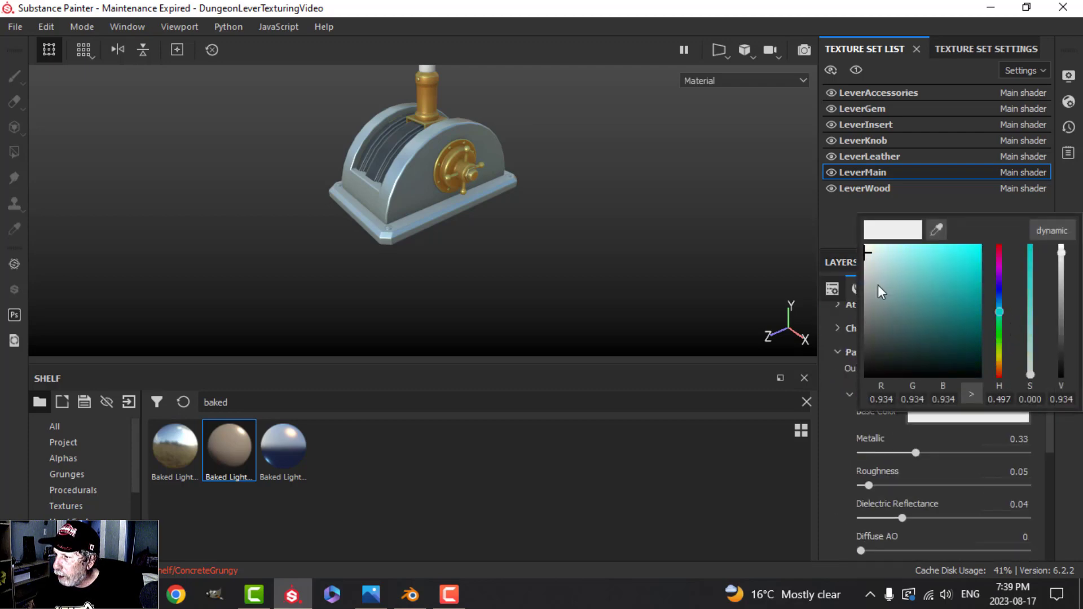
left_click(872, 261)
left_click_drag(872, 261, 874, 262)
Give the copy layer a black mask and set Polygon Fill to whole-object mode.
left_click(637, 219)
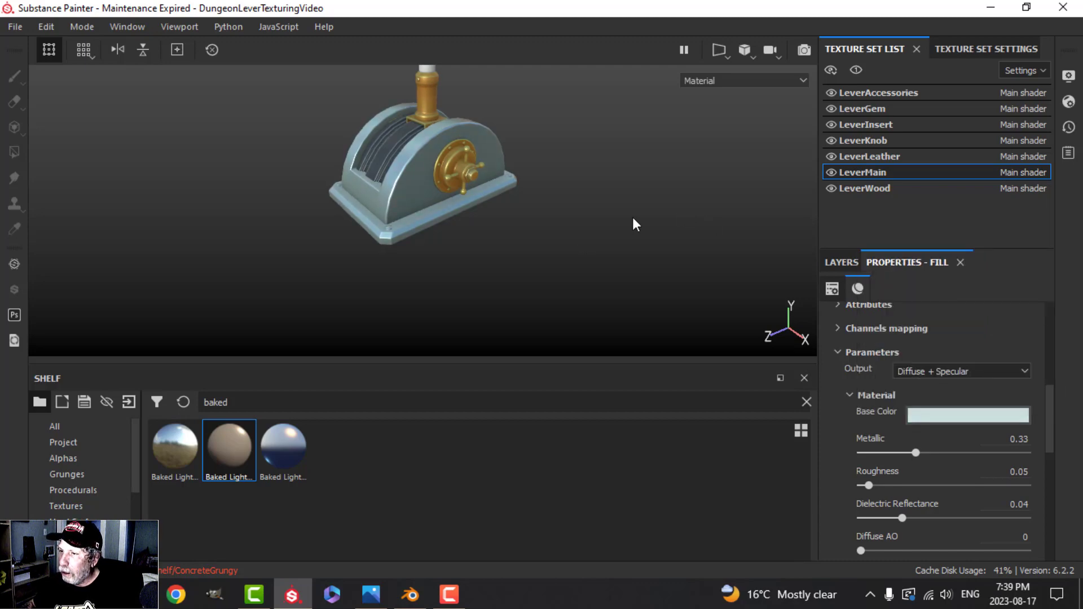
mouse_move(593, 231)
left_mouse_down("alt")
mouse_move(585, 238)
mouse_move(582, 225)
mouse_move(592, 225)
left_mouse_up("alt")
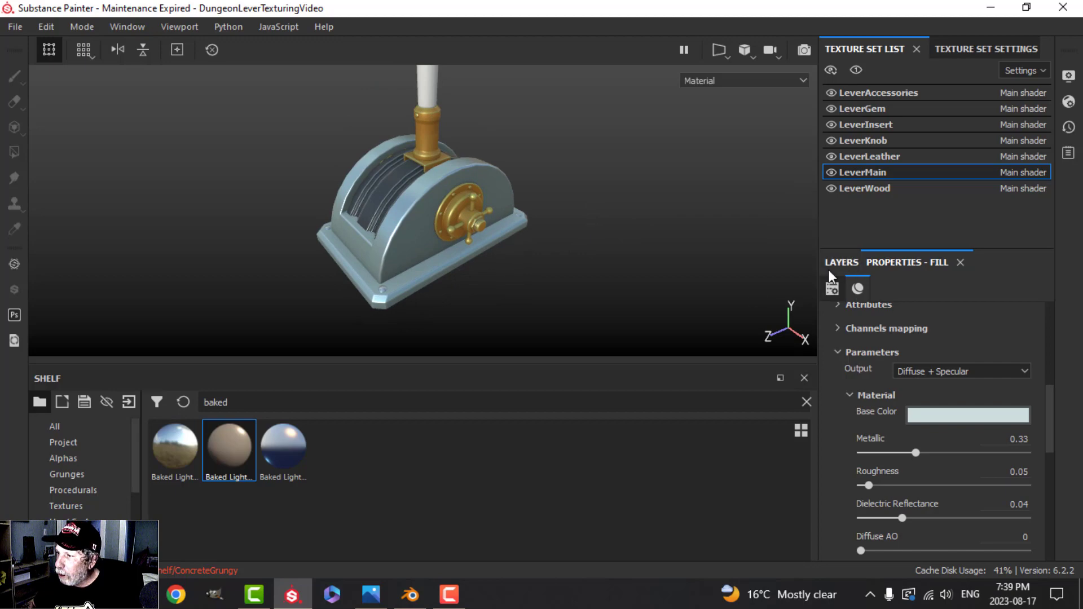
left_click(847, 263)
left_click(929, 287)
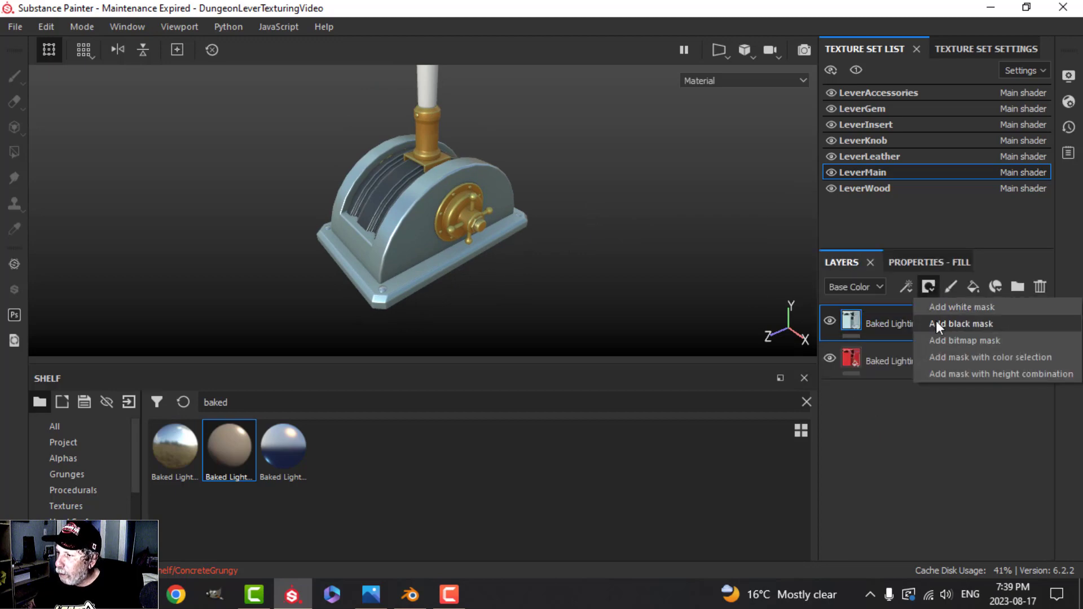
left_click(936, 321)
left_click(14, 152)
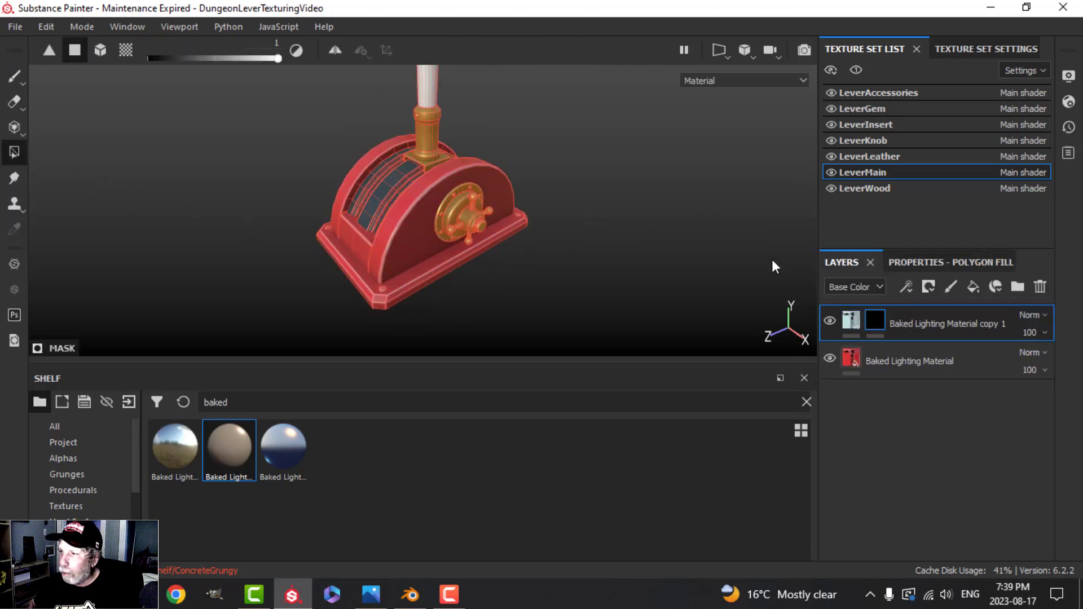
left_click(925, 262)
left_click(929, 288)
Cut the pale cyan copy layer out of LeverMain's stack.
scroll(513, 242, "up", 5)
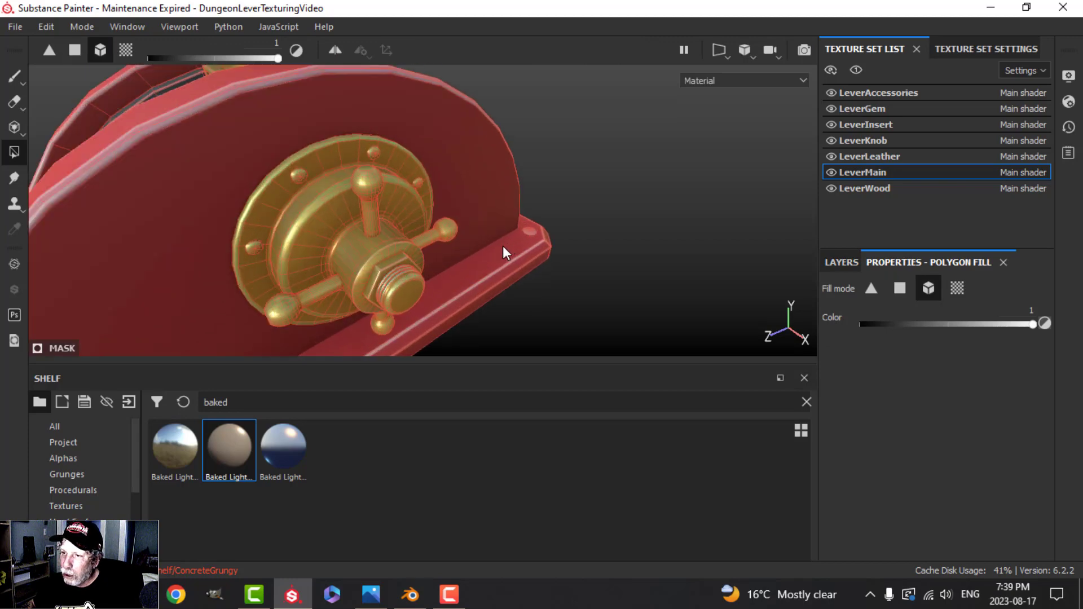
scroll(333, 195, "up", 2)
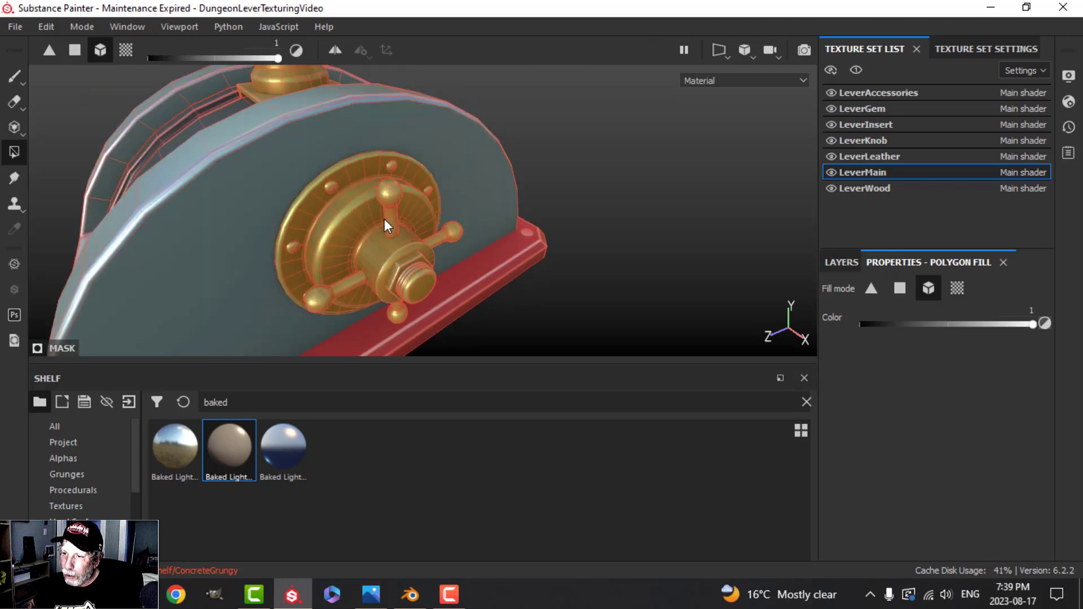
left_click(853, 264)
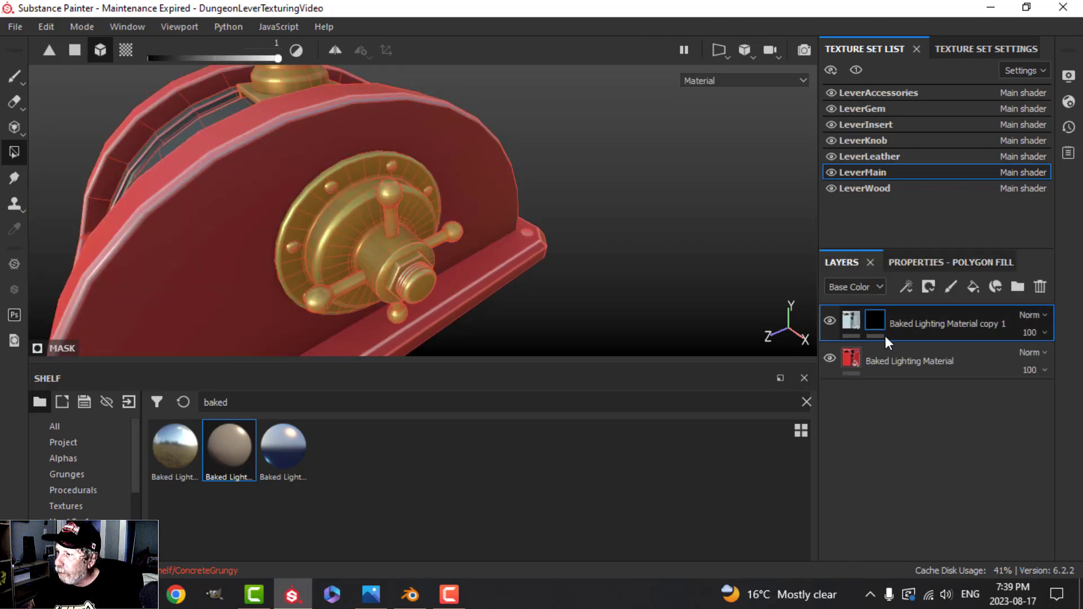
right_click(916, 320)
left_click(712, 248)
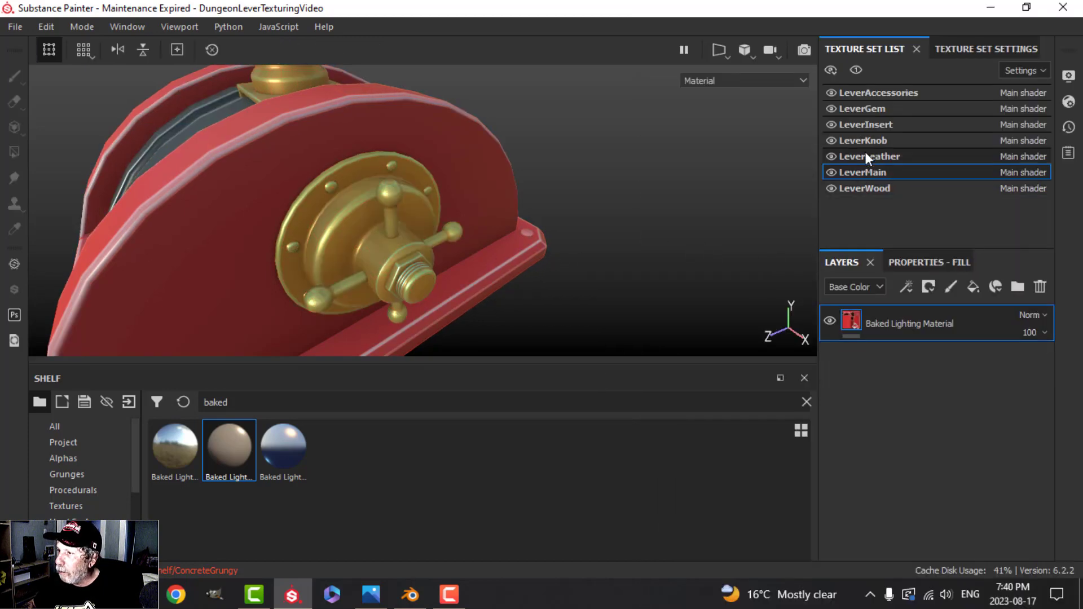
Paste the Baked Lighting material as a new layer in LeverAccessories.
left_click(883, 93)
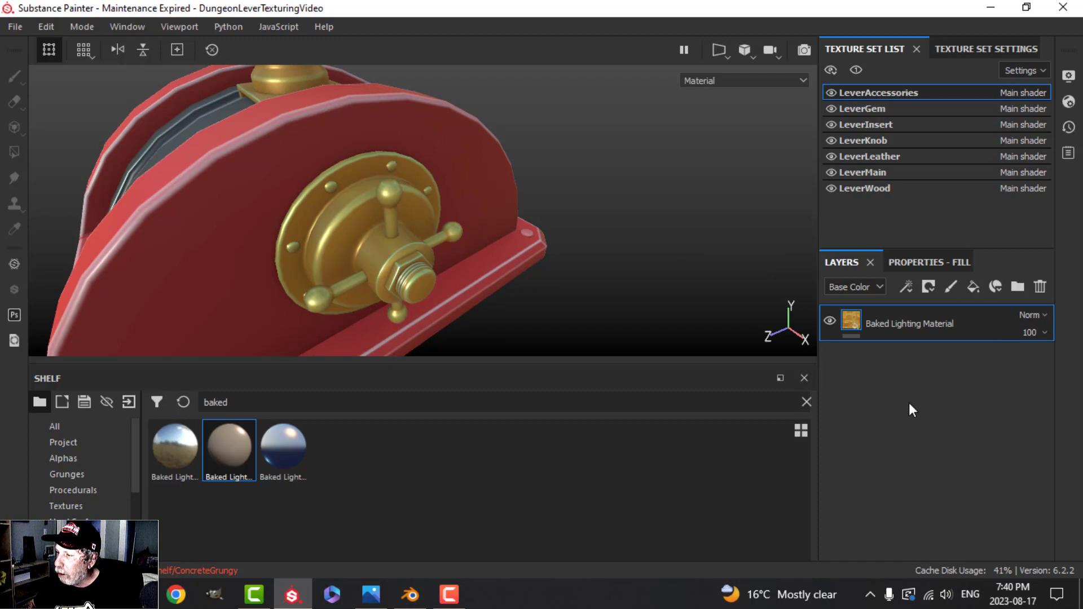
right_click(909, 403)
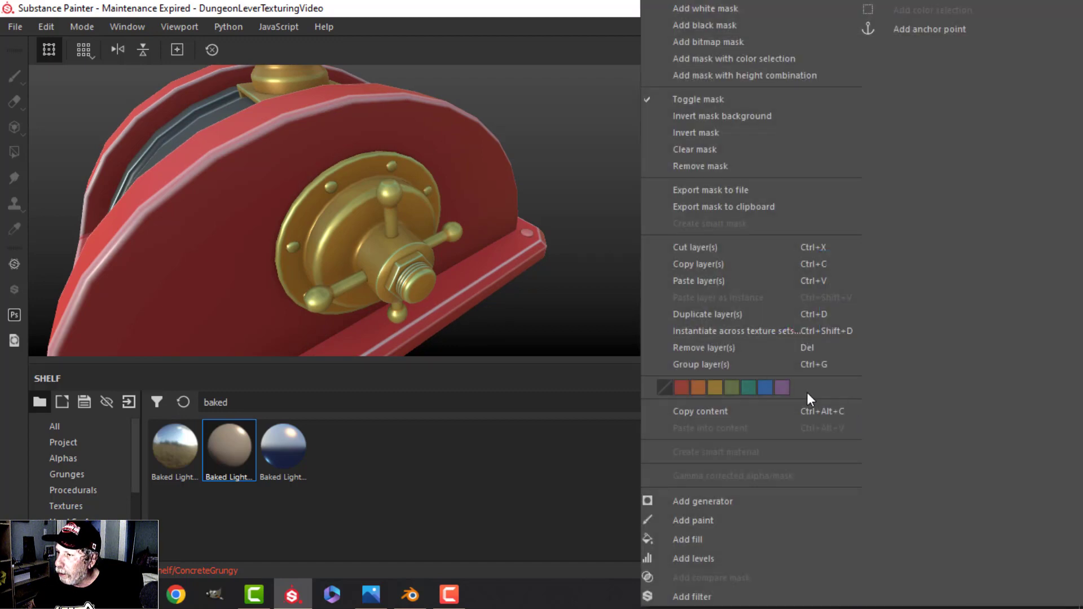
left_click(718, 281)
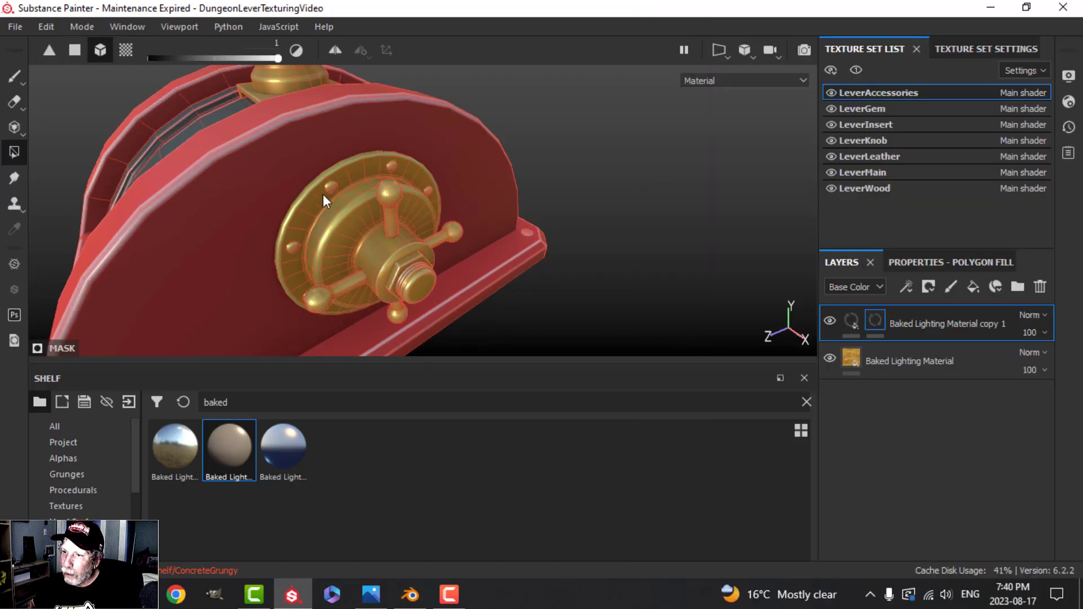
scroll(313, 225, "up", 4)
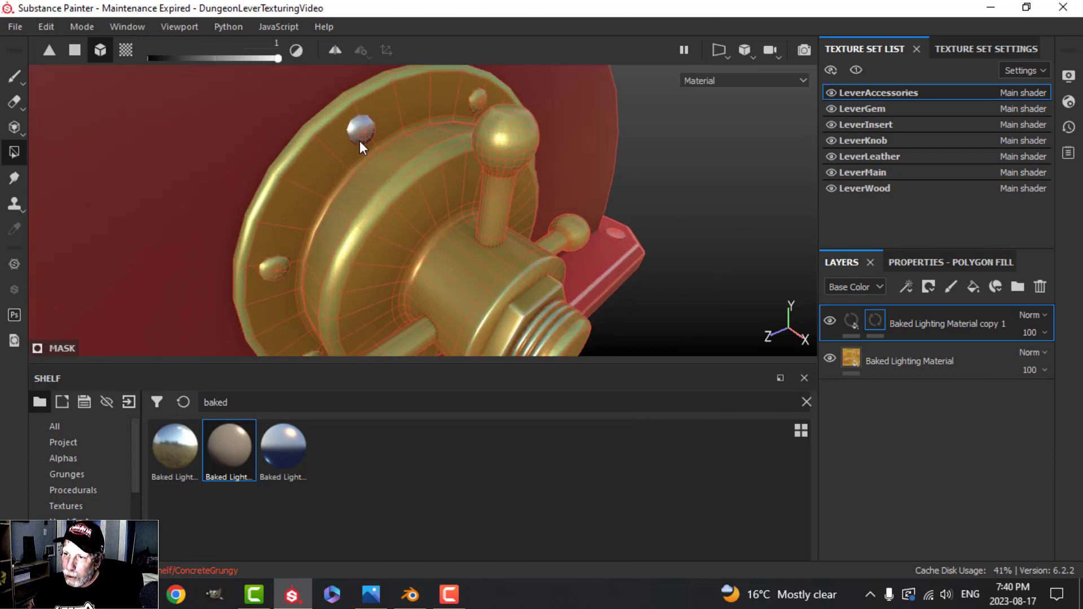
scroll(349, 257, "down", 2)
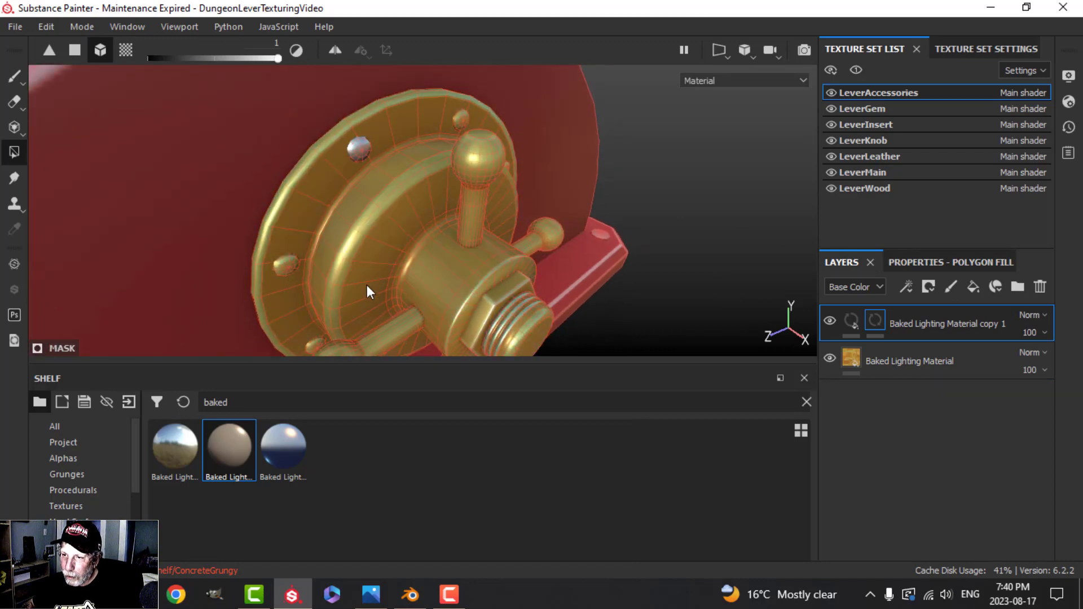
Fill the flange bolt and rivet silver on the copy's mask.
left_click(283, 263)
middle_click_drag(366, 287, 354, 239, "alt")
left_click_drag(355, 239, 327, 198, "alt")
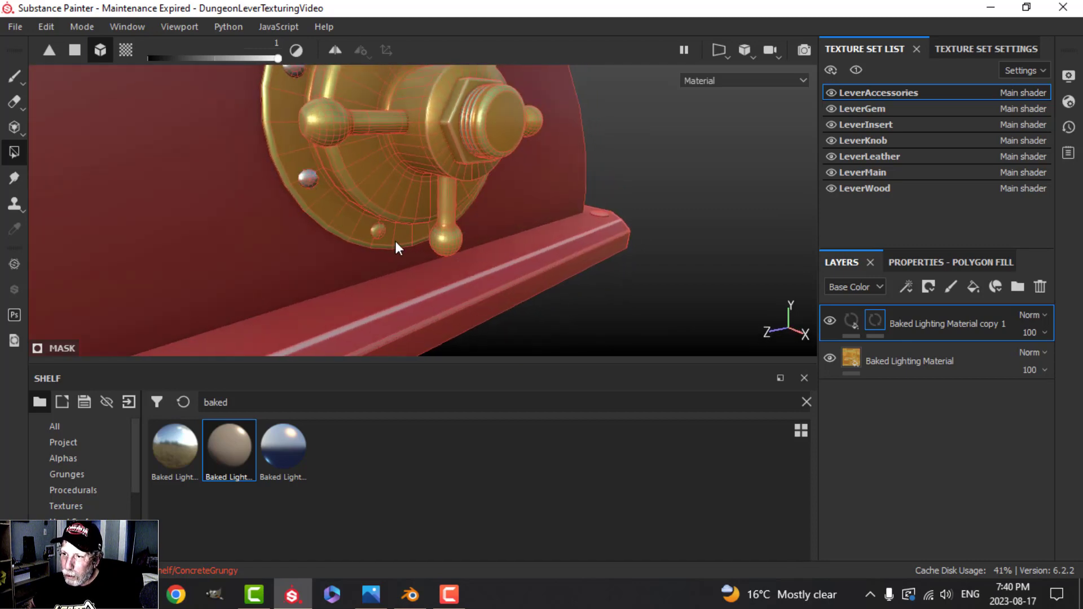
left_click_drag(427, 232, 423, 210, "alt")
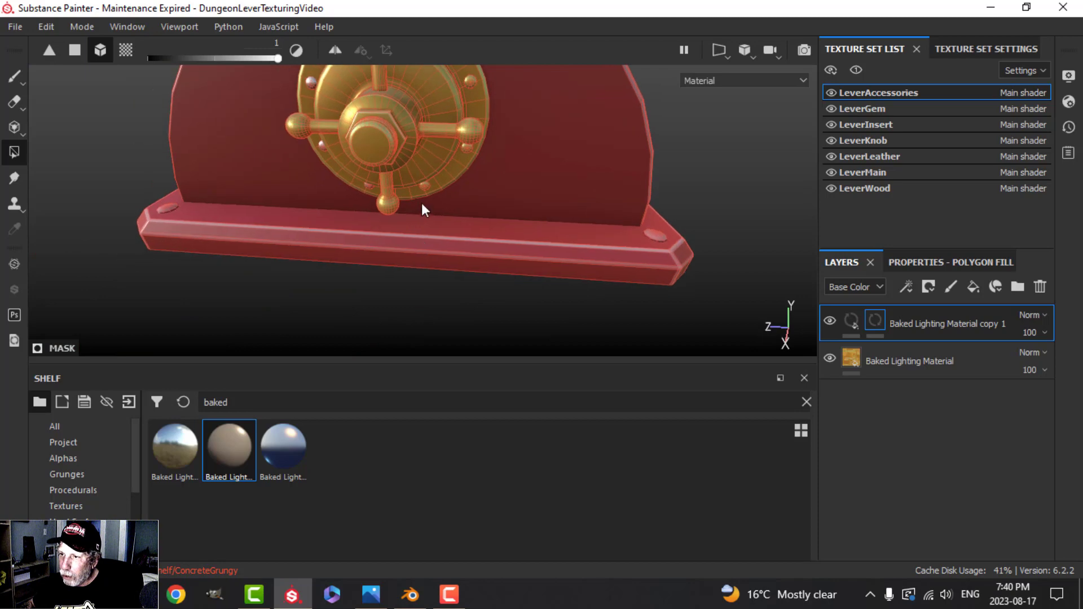
scroll(457, 220, "up", 2)
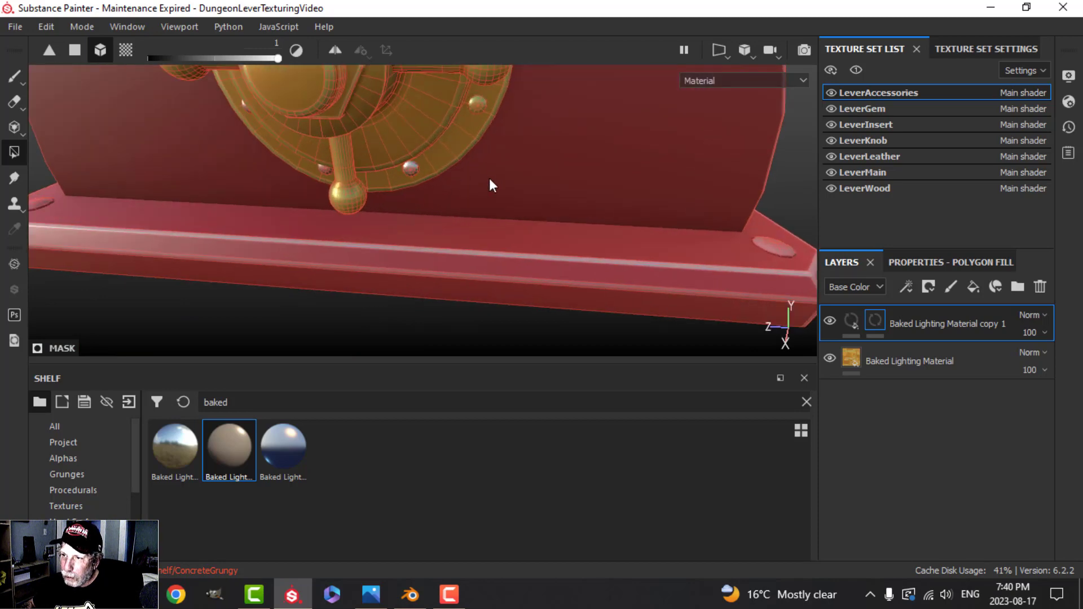
left_click_drag(489, 180, 490, 231, "alt")
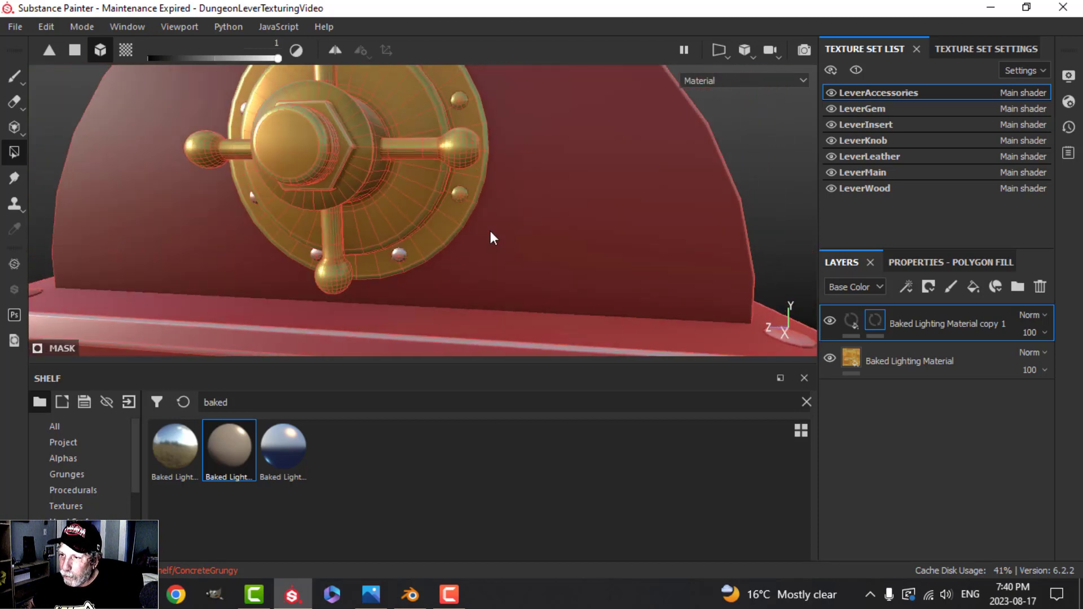
left_click_drag(526, 144, 530, 175, "alt")
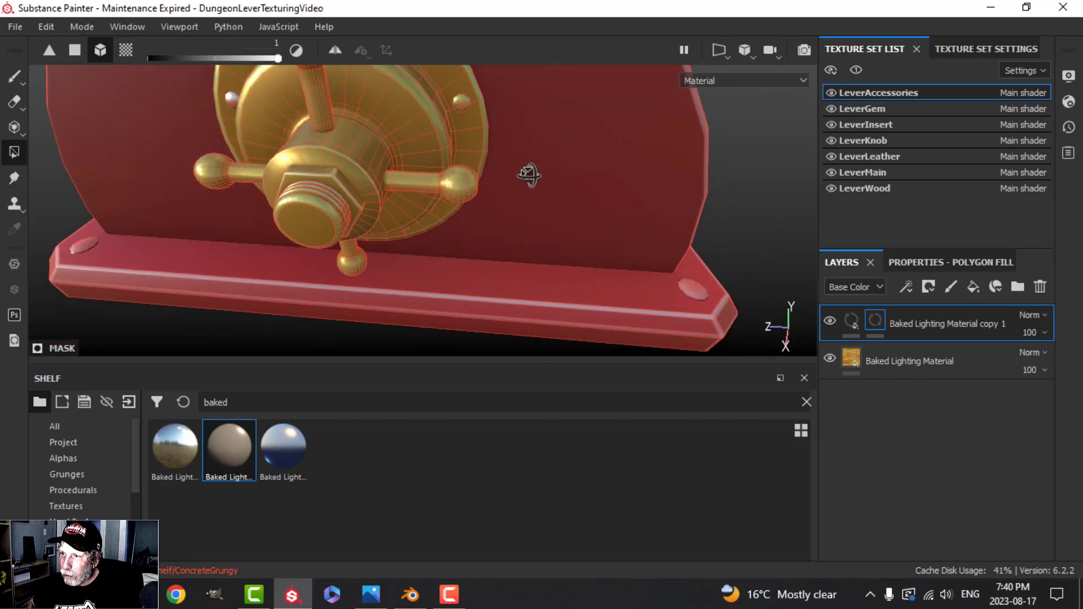
left_click(463, 107)
Turn the left stud on the brass handle collar silver.
middle_click_drag(493, 139, 518, 209, "alt")
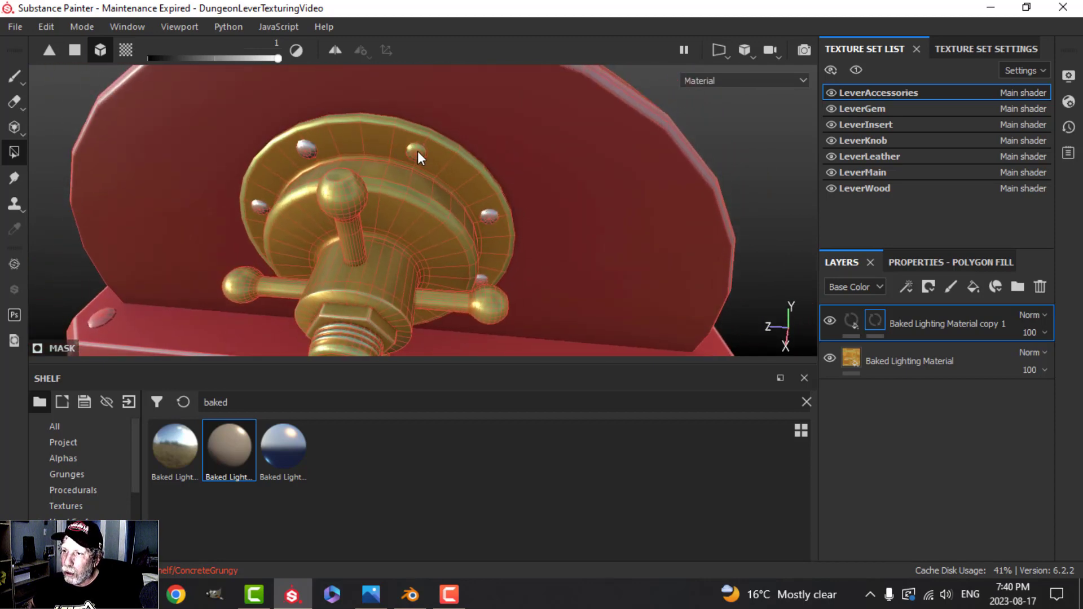
scroll(418, 151, "down", 6)
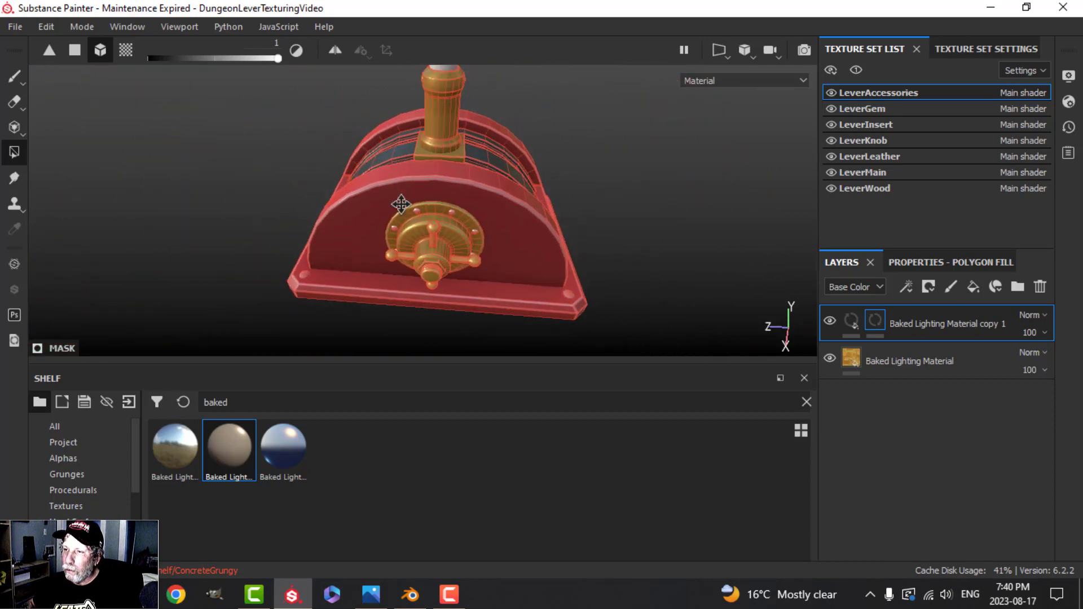
left_click_drag(402, 205, 550, 208, "alt")
middle_click_drag(486, 184, 486, 256, "alt")
scroll(486, 257, "up", 6)
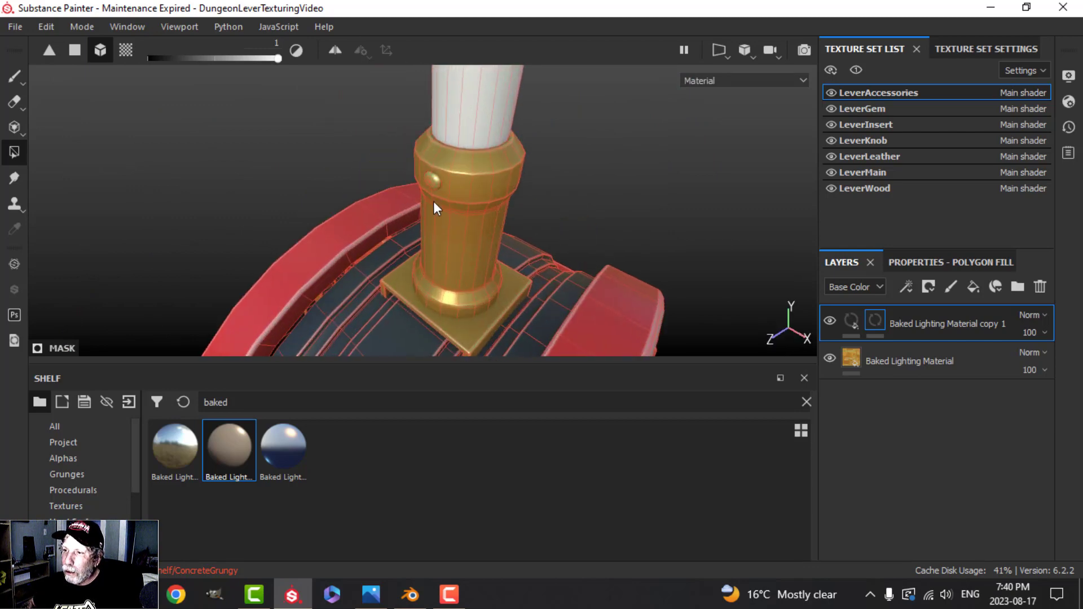
left_click_drag(551, 178, 446, 177, "alt")
scroll(446, 177, "down", 5)
middle_click_drag(474, 171, 478, 280, "alt")
scroll(462, 247, "up", 5)
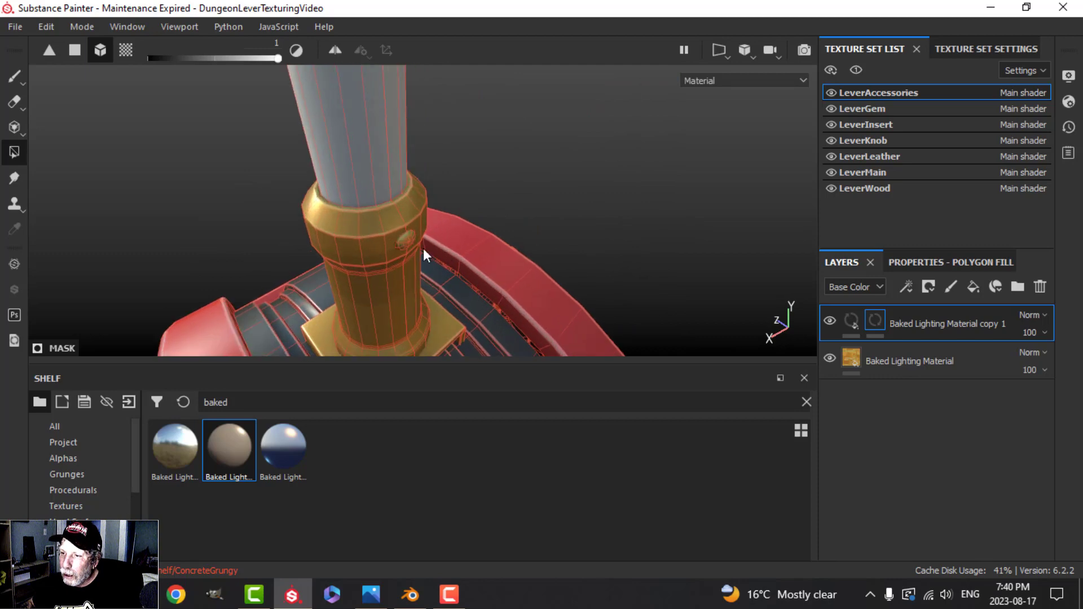
scroll(424, 241, "down", 8)
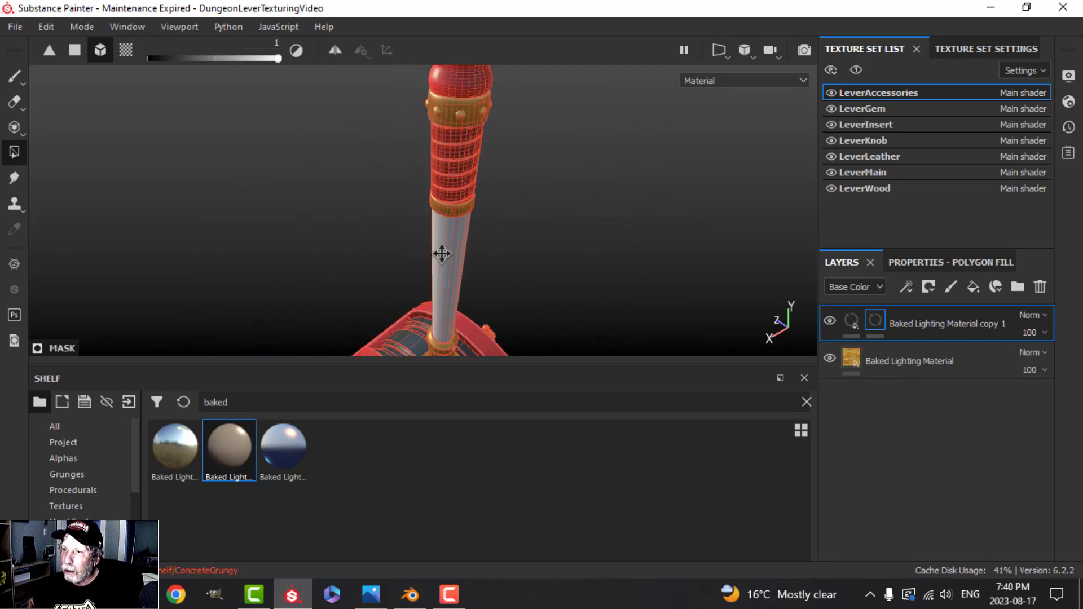
middle_click_drag(493, 174, 523, 274, "alt")
scroll(491, 244, "up", 3)
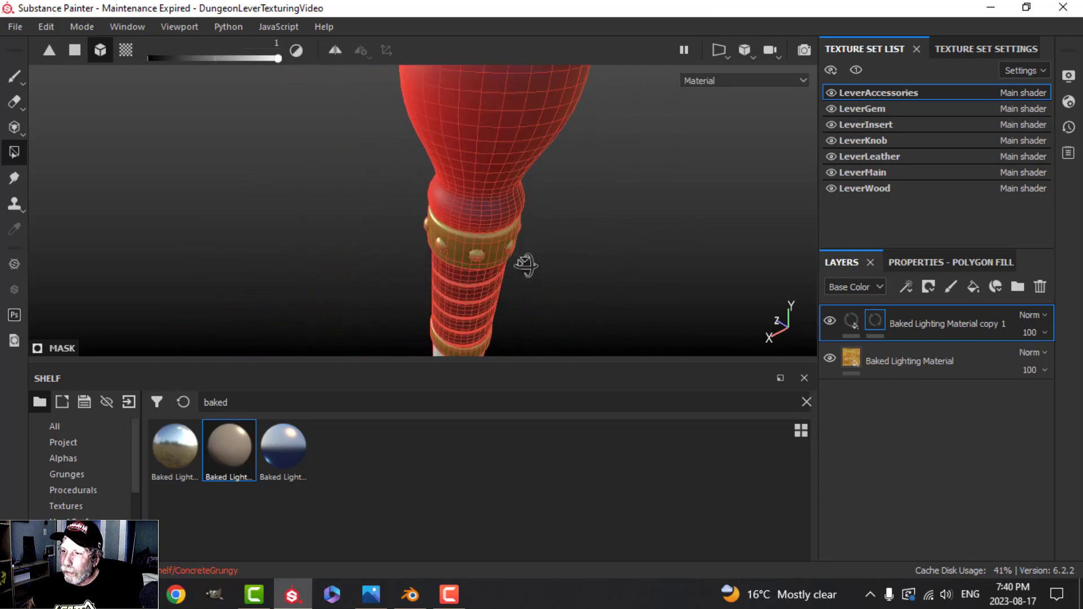
left_click_drag(525, 265, 514, 250, "alt")
scroll(513, 249, "down", 1)
middle_click_drag(513, 251, 470, 148, "alt")
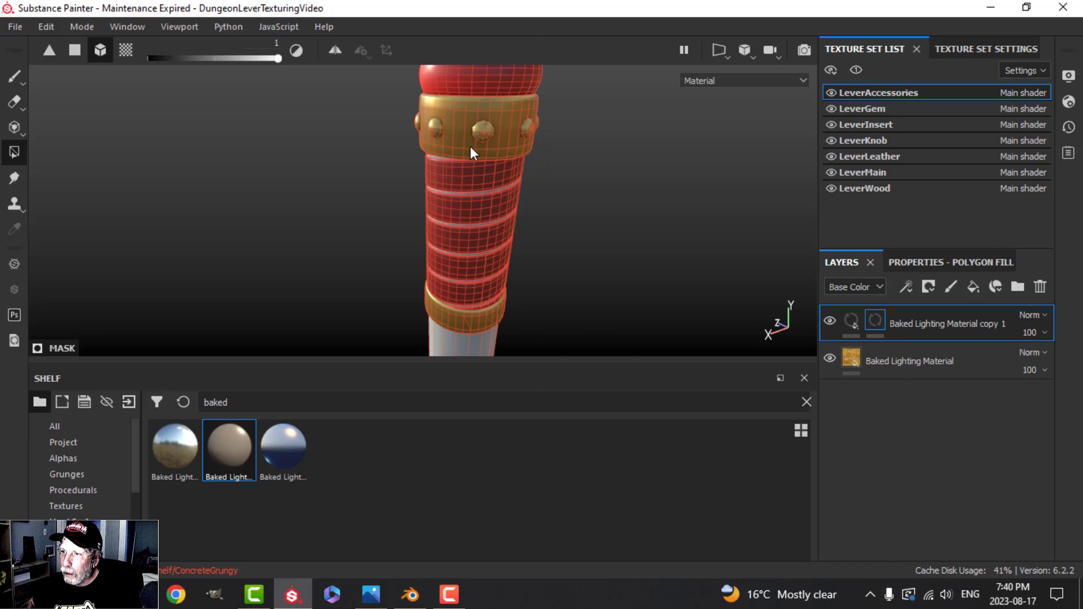
left_click(436, 128)
Turn a second collar stud silver.
left_click_drag(527, 129, 548, 165, "alt")
left_click_drag(653, 168, 430, 195, "alt")
left_click(436, 170)
scroll(574, 236, "down", 5)
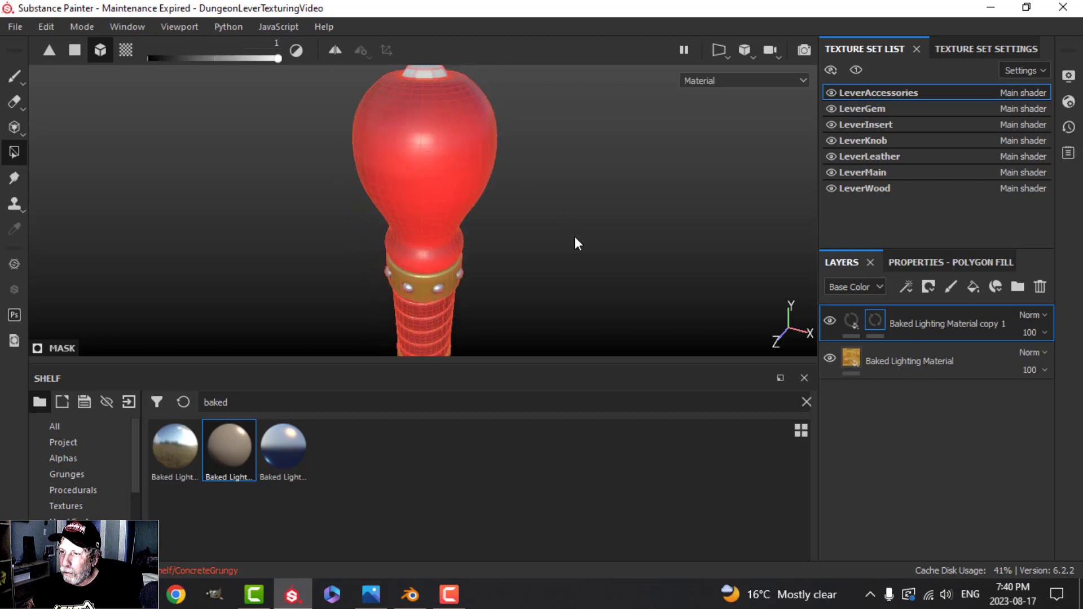
scroll(575, 243, "down", 3)
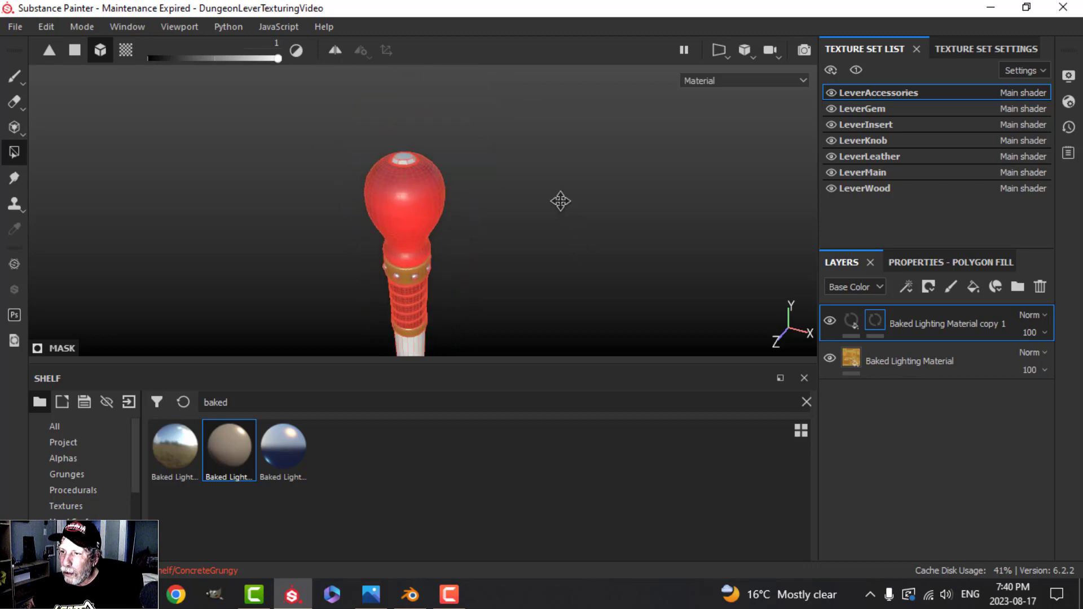
Zoom in on the brass flange and polygon-fill its central hex nut silver.
left_click(10, 80)
left_click_drag(326, 264, 415, 256, "alt")
middle_click_drag(415, 256, 367, 249, "alt")
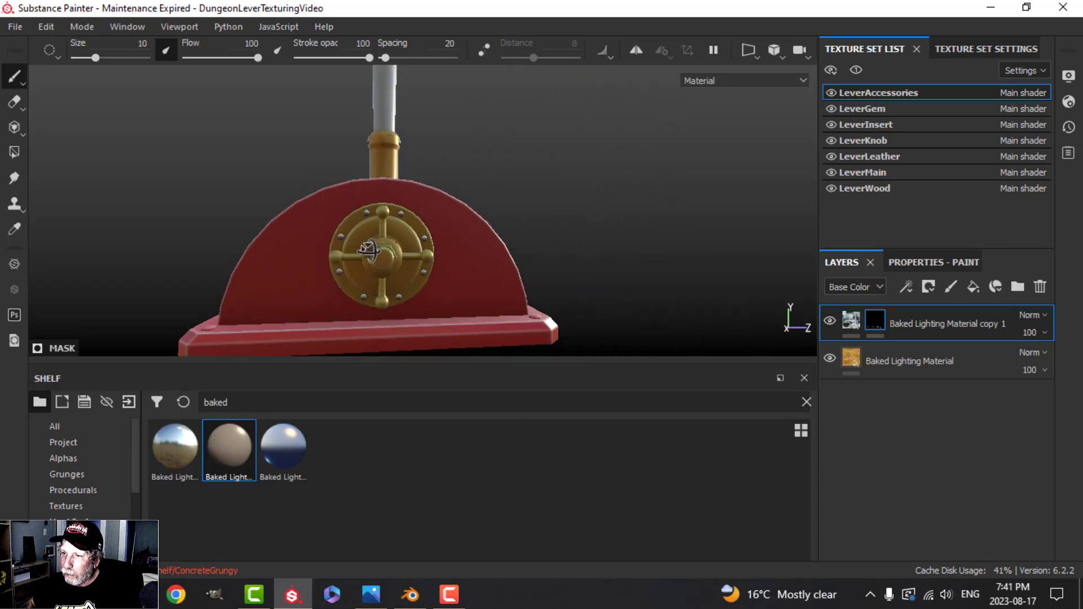
left_click_drag(367, 249, 476, 302, "alt")
right_click_drag(529, 257, 517, 265, "alt")
scroll(507, 277, "up", 3)
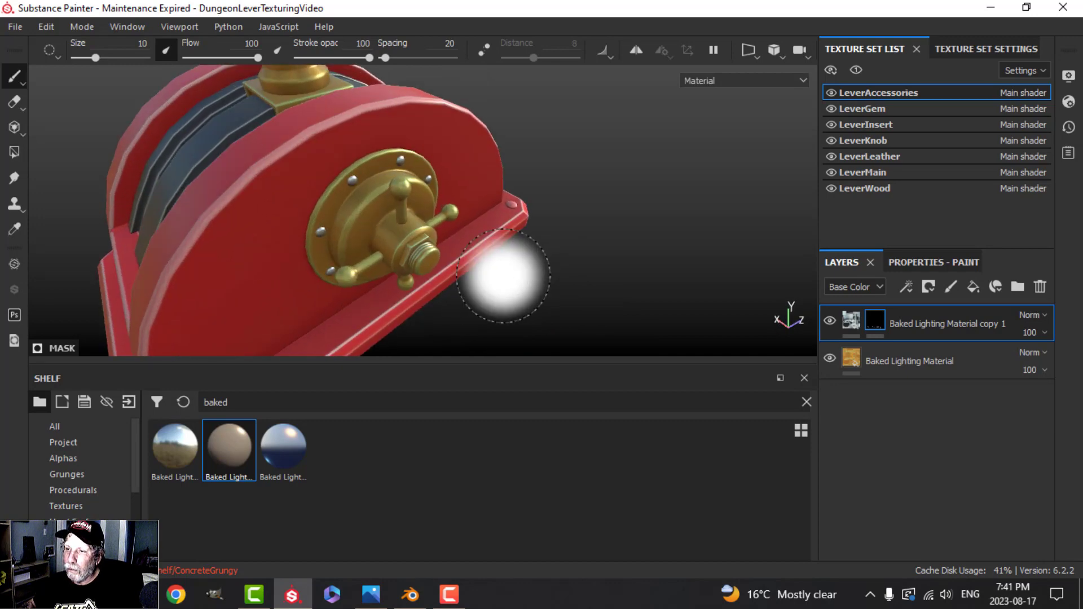
scroll(502, 276, "down", 6)
middle_click_drag(467, 269, 472, 262, "alt")
right_click_drag(471, 262, 445, 244, "alt")
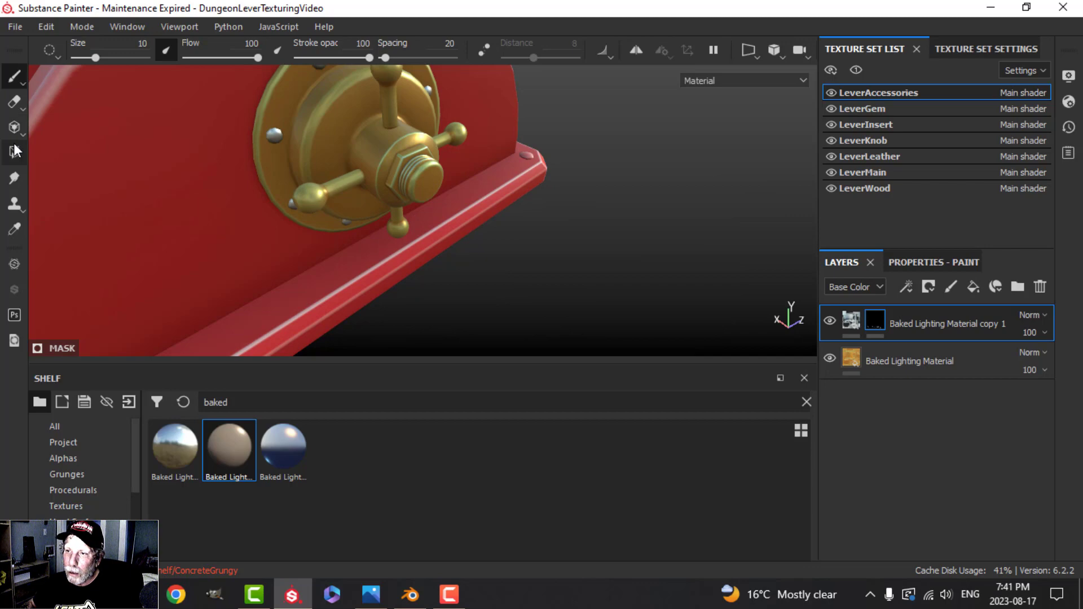
left_click(15, 151)
left_click(400, 160)
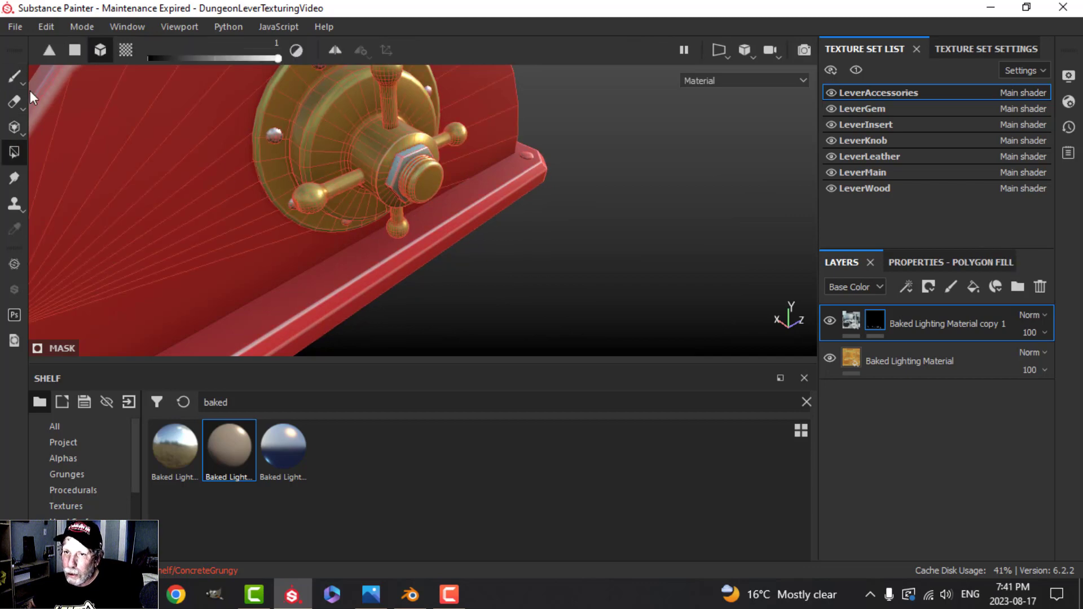
Return to the Paint tool and orbit to review the lever base.
left_click(15, 77)
scroll(456, 220, "down", 2)
scroll(456, 221, "down", 3)
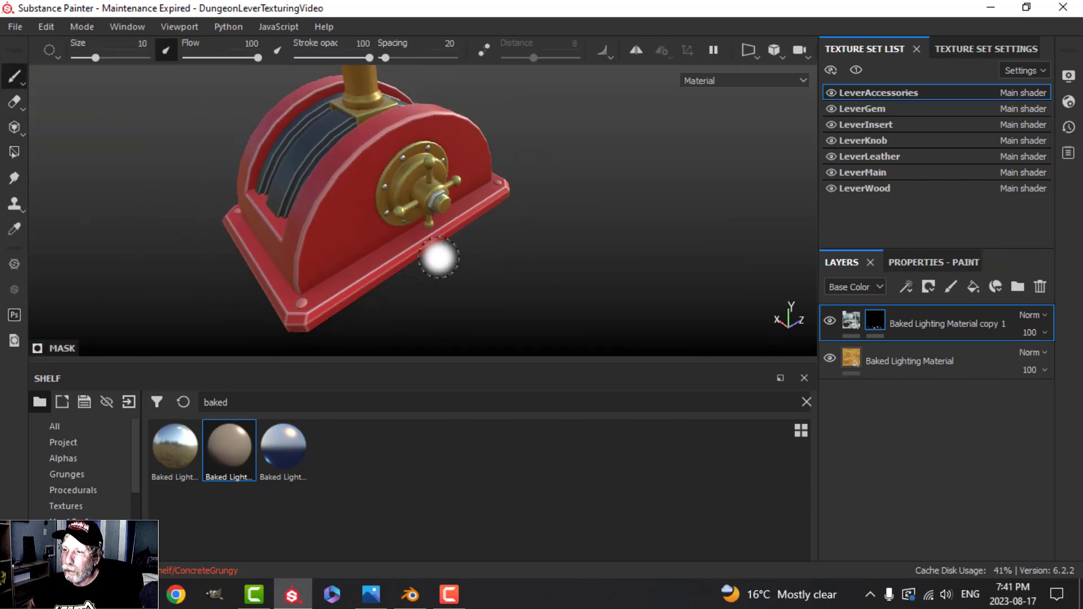
left_click_drag(439, 257, 497, 222, "alt")
mouse_move(497, 222)
middle_mouse_down("alt")
mouse_move(547, 234)
mouse_move(546, 249)
middle_mouse_up("alt")
scroll(545, 243, "down", 3)
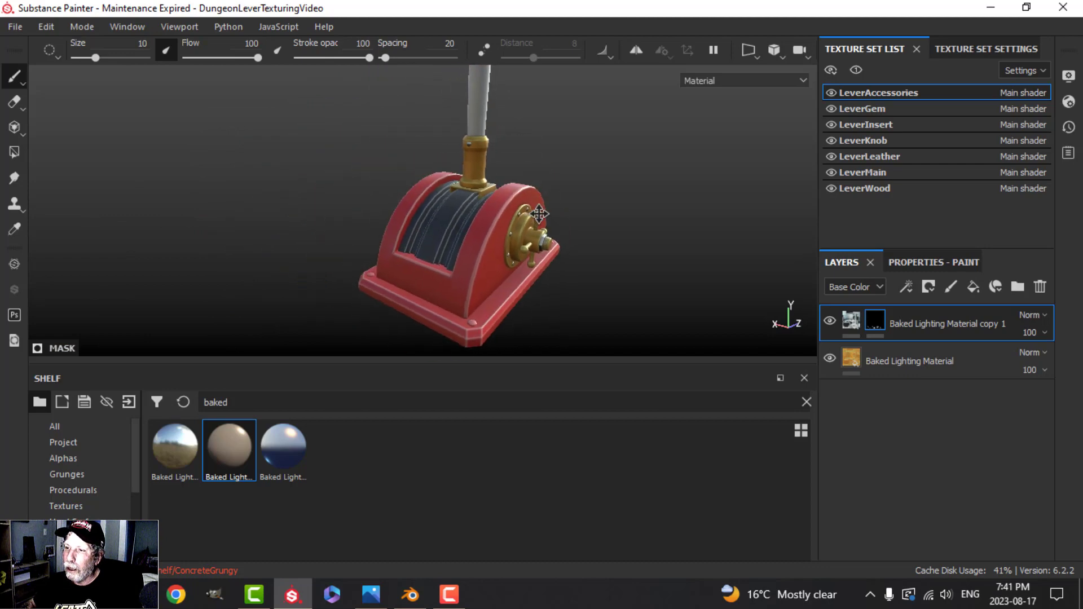
mouse_move(525, 225)
left_mouse_down("alt")
mouse_move(538, 247)
mouse_move(537, 228)
mouse_move(523, 293)
mouse_move(530, 254)
left_mouse_up("alt")
middle_click_drag(530, 254, 547, 191, "alt")
right_click_drag(566, 188, 554, 199, "alt")
left_click_drag(554, 198, 523, 206, "alt")
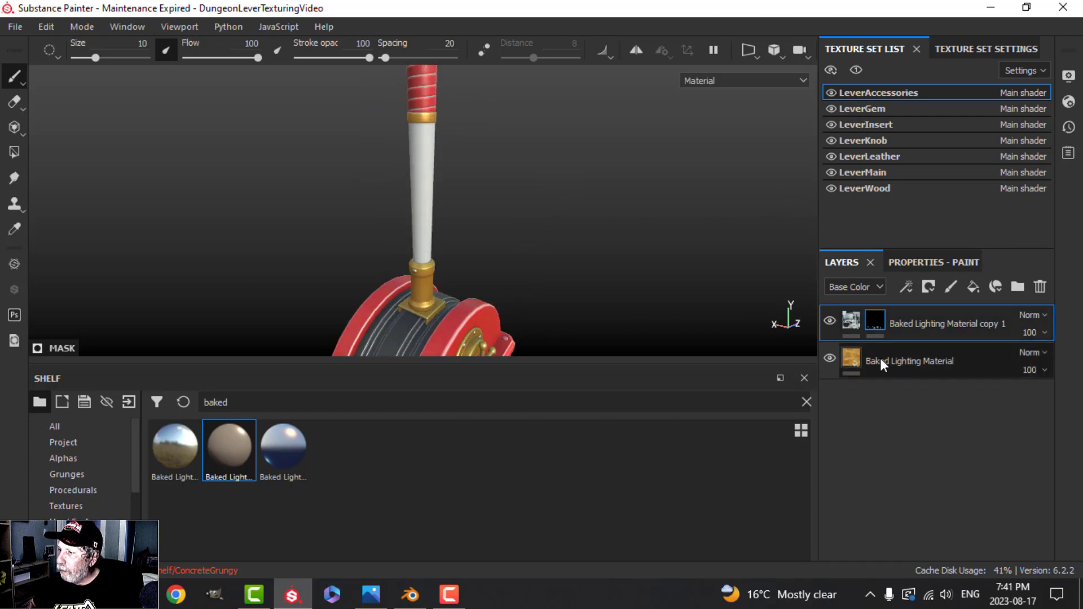
Copy the Baked Lighting Material layer and paste it into LeverWood, replacing its paint layer.
left_click(898, 355)
right_click(901, 354)
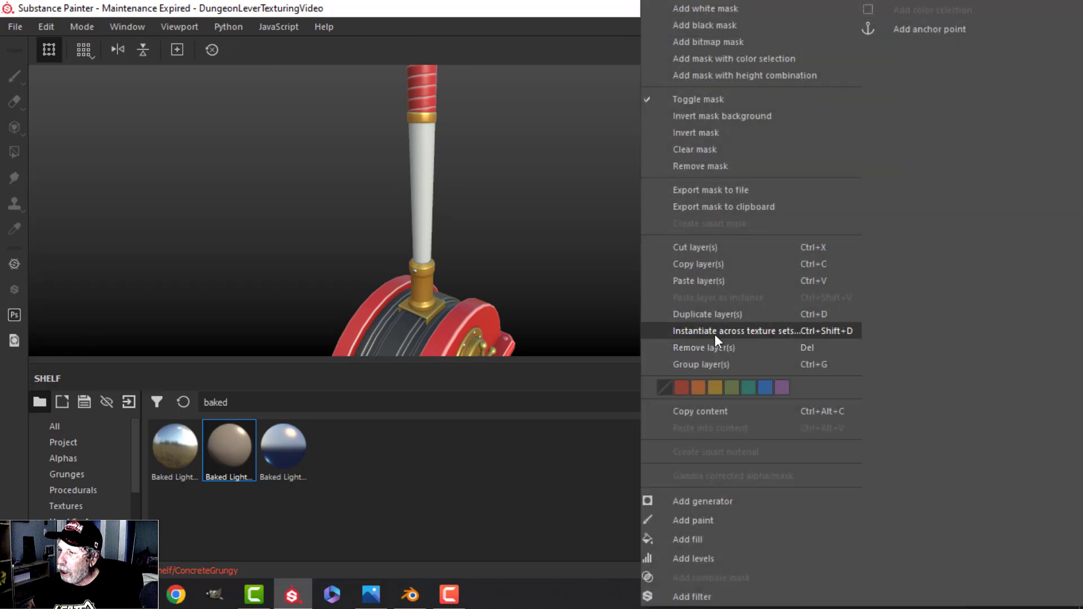
left_click(706, 281)
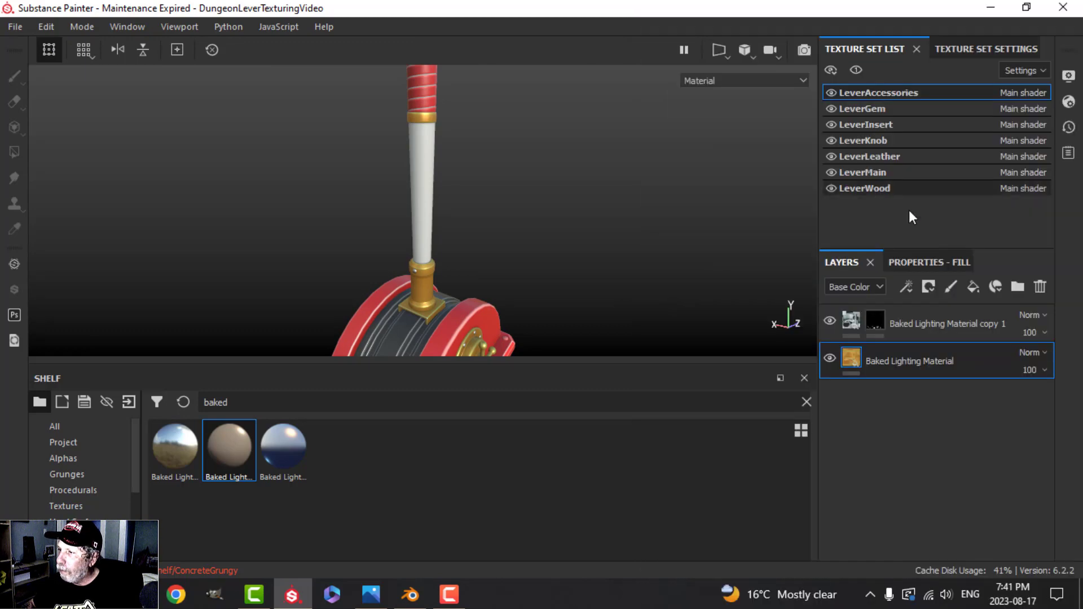
left_click(912, 187)
left_click(1040, 287)
right_click(913, 350)
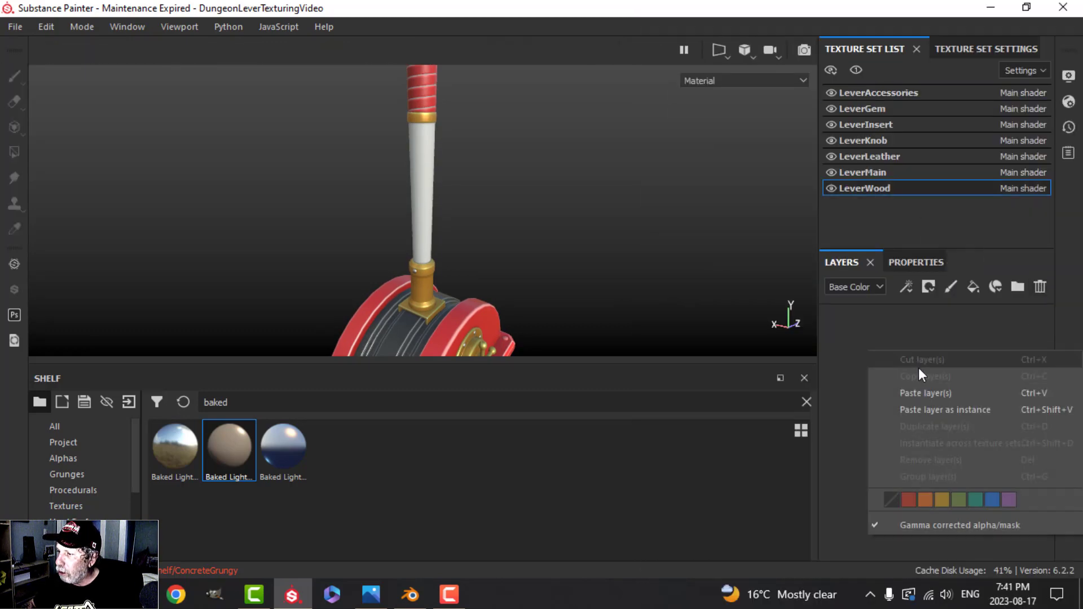
left_click(926, 393)
left_click_drag(567, 201, 543, 194, "alt")
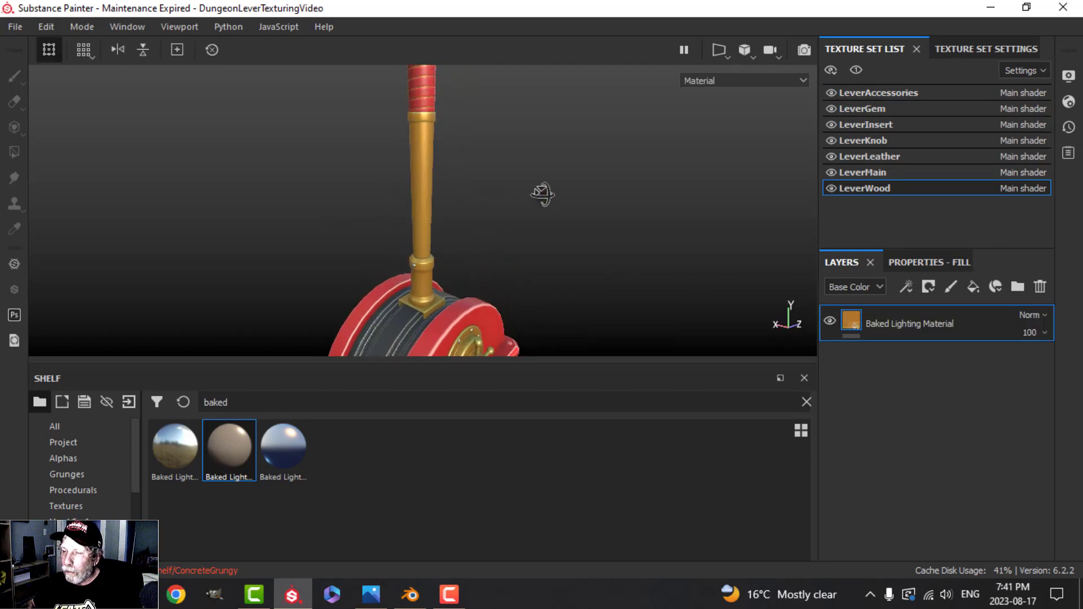
Tint the wood fill a rust-toned brown and set roughness 0.6, metallic 0.07.
left_click(940, 263)
scroll(953, 435, "down", 3)
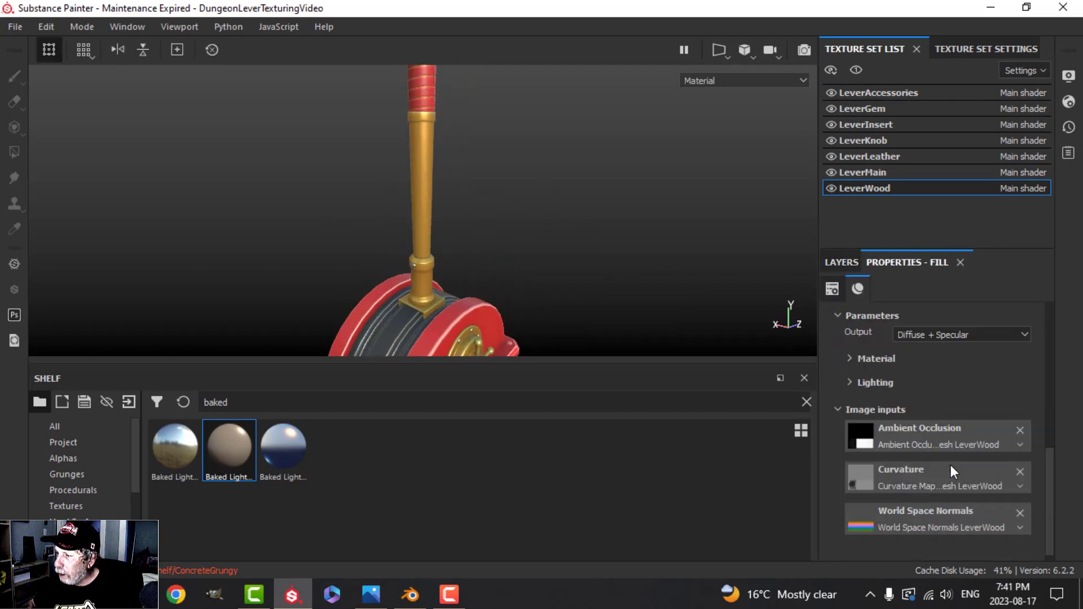
left_click(851, 359)
left_click(959, 379)
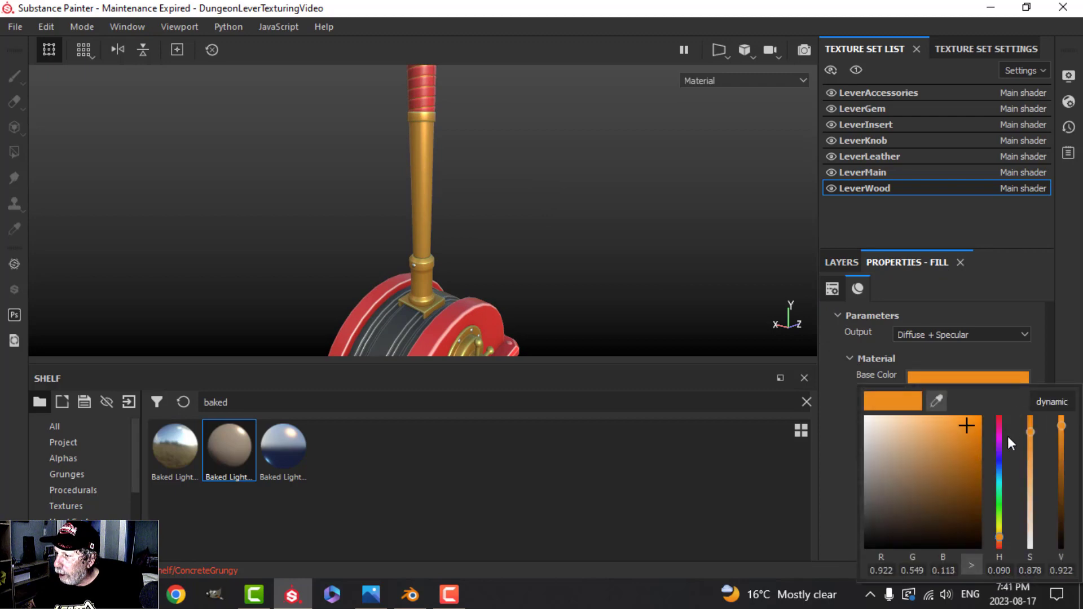
left_click(1000, 541)
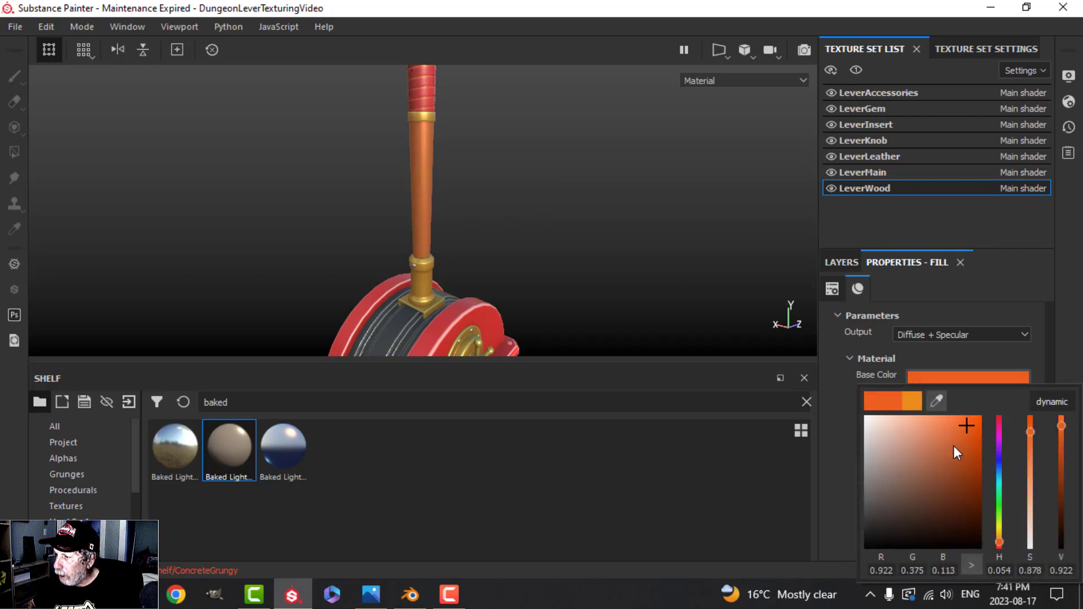
mouse_move(954, 445)
left_mouse_down()
mouse_move(941, 450)
mouse_move(949, 461)
left_mouse_up()
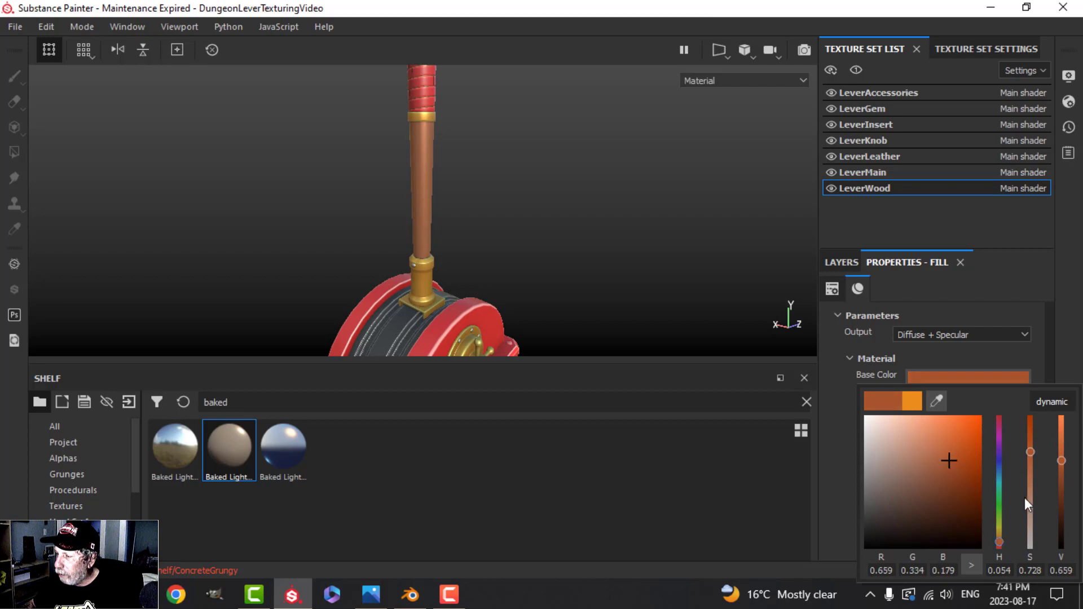
left_click(1004, 540)
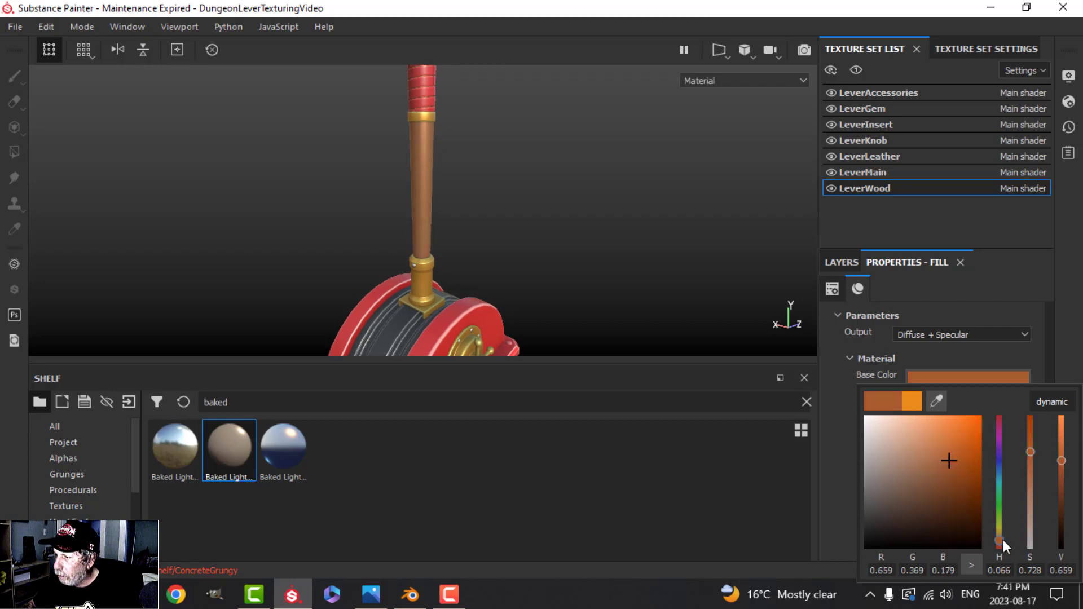
left_click_drag(946, 463, 939, 465)
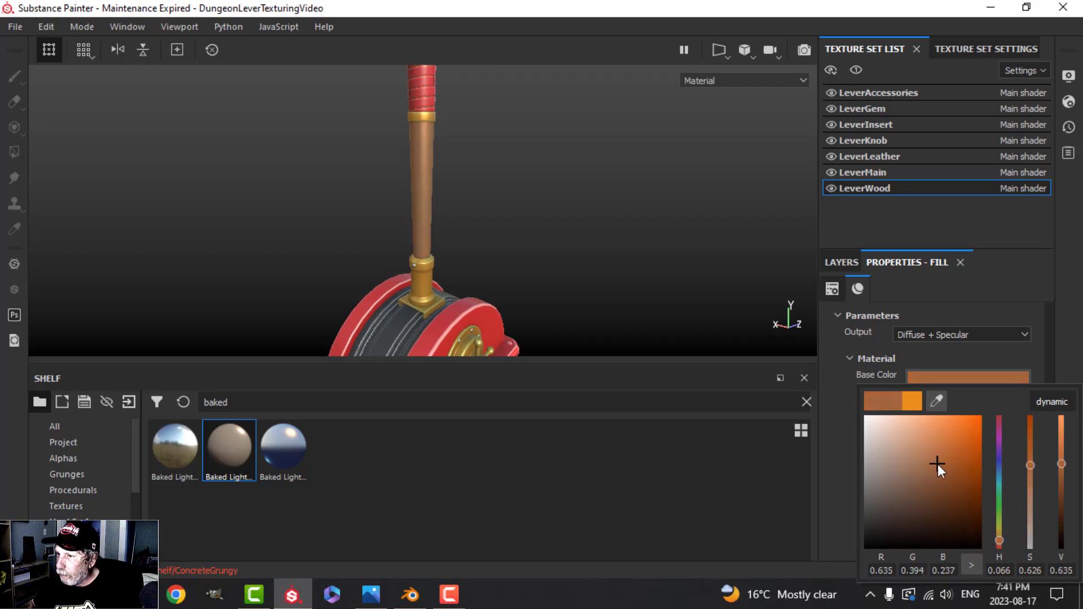
right_click_drag(489, 252, 544, 225, "shift")
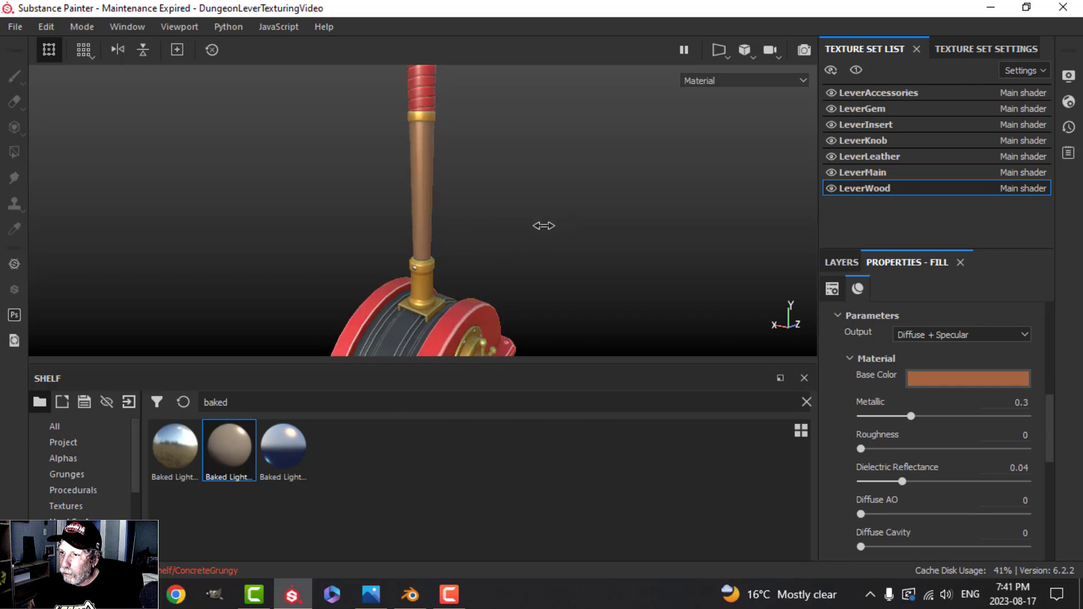
scroll(599, 239, "up", 4)
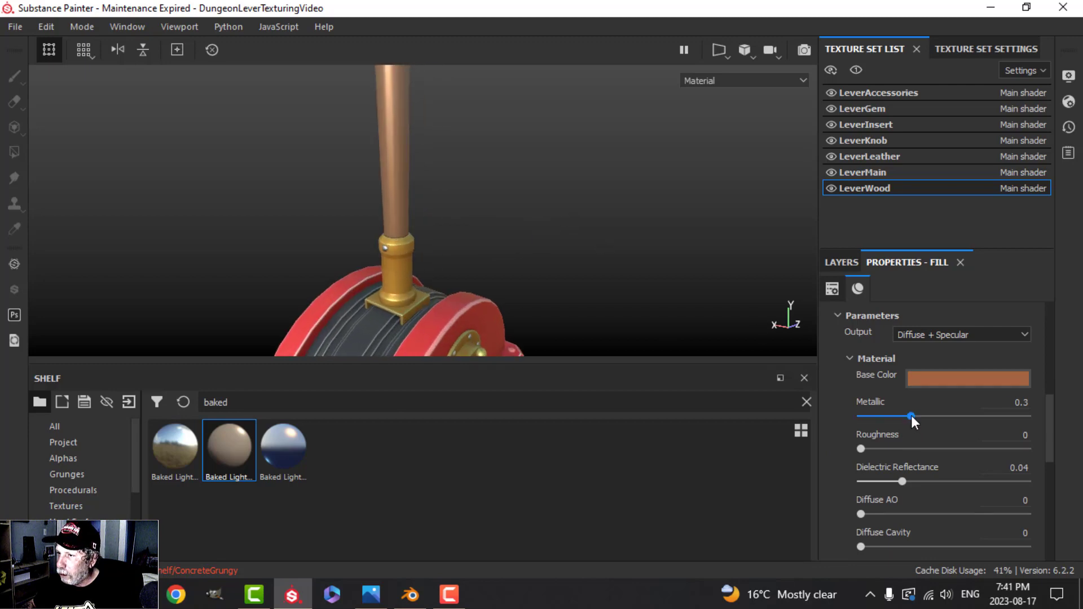
left_click_drag(862, 449, 960, 454)
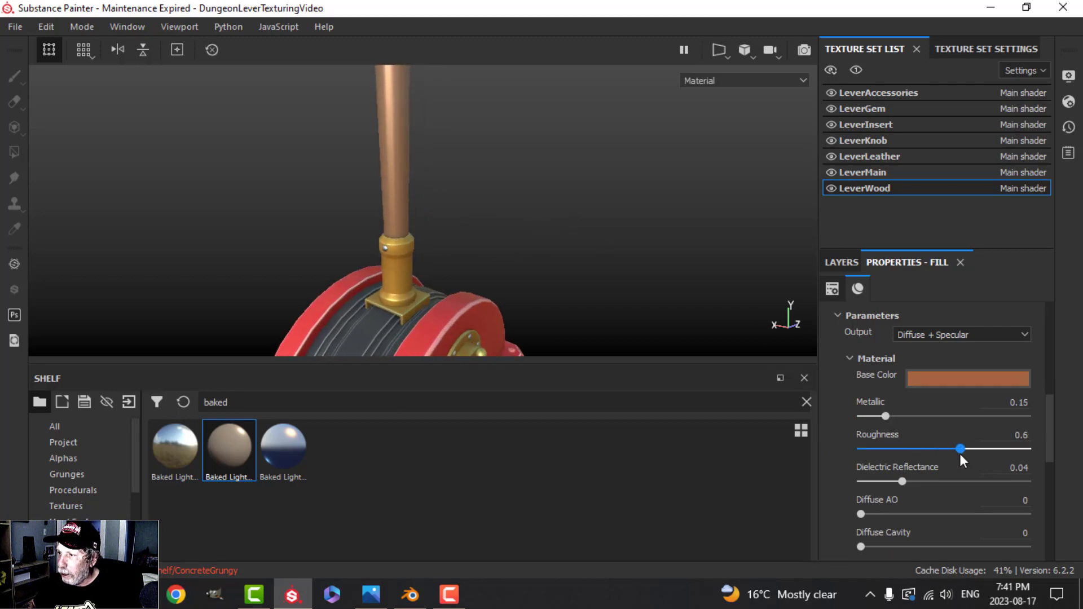
left_click_drag(889, 421, 872, 419)
Darken the wood base colour to a richer, deeper brown.
left_click(842, 261)
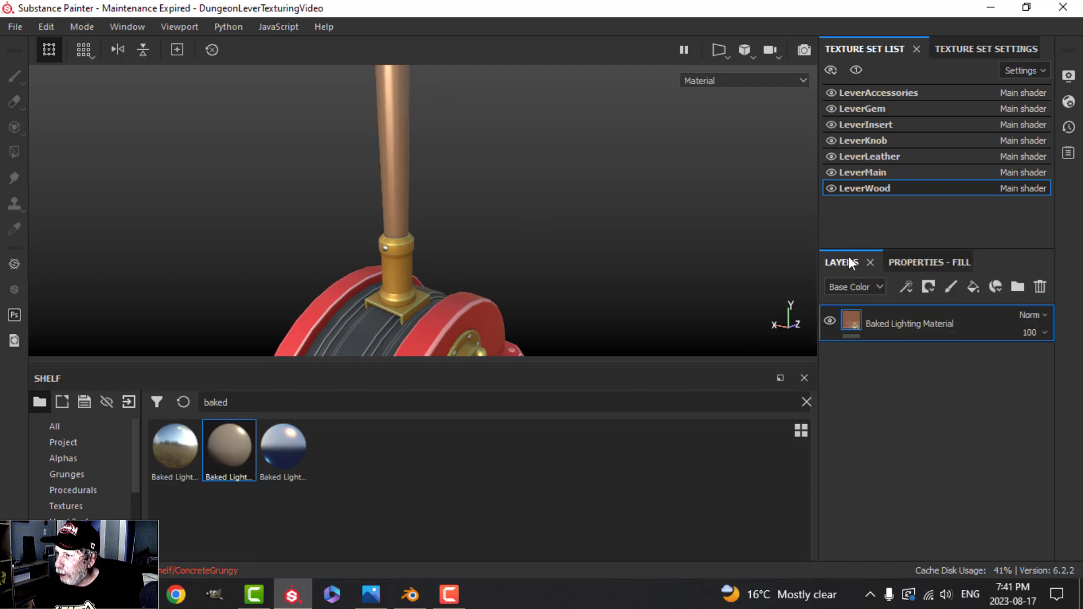
left_click(923, 263)
scroll(972, 443, "up", 2)
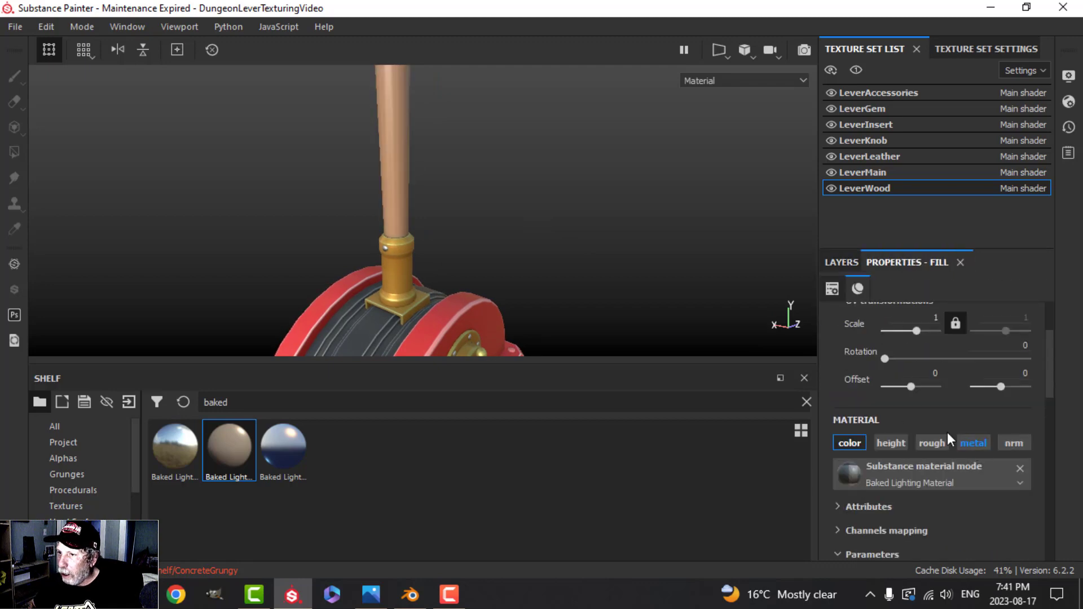
left_click_drag(578, 243, 534, 256, "alt")
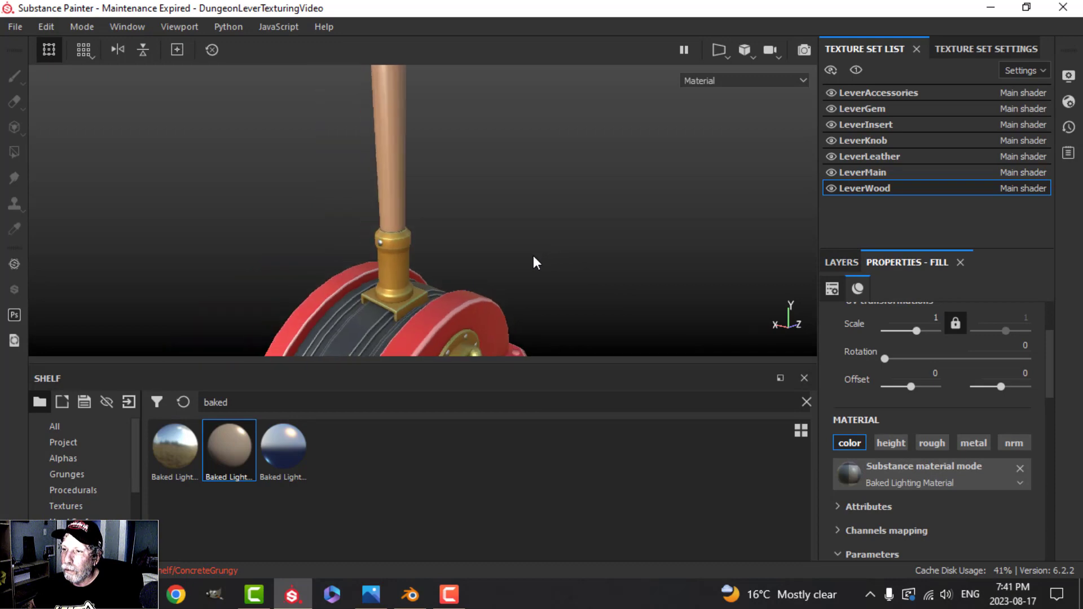
scroll(912, 478, "down", 3)
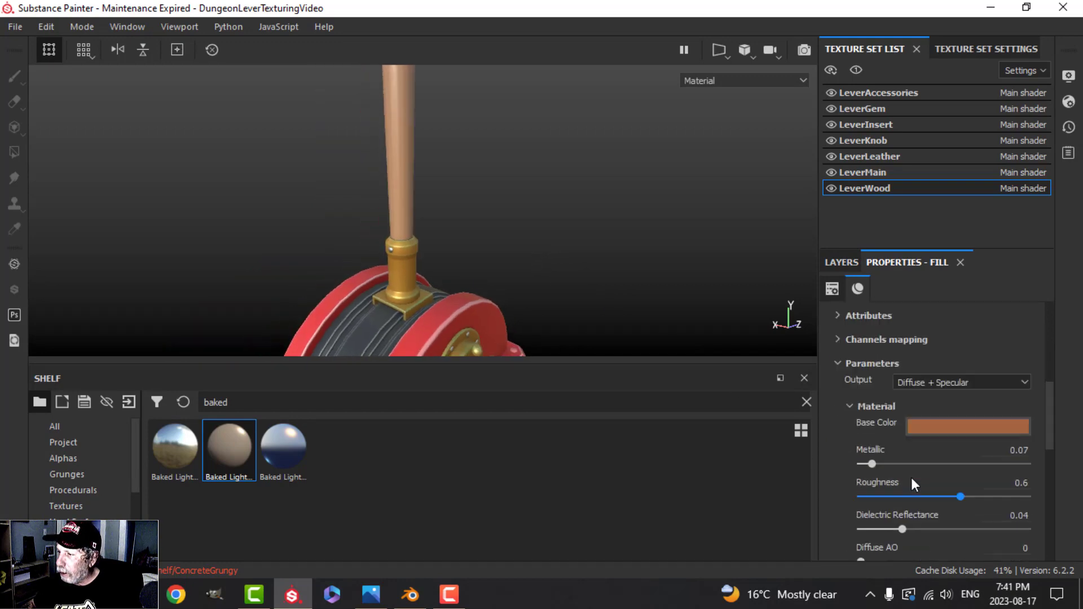
left_click(940, 432)
left_click_drag(1066, 319, 1063, 333)
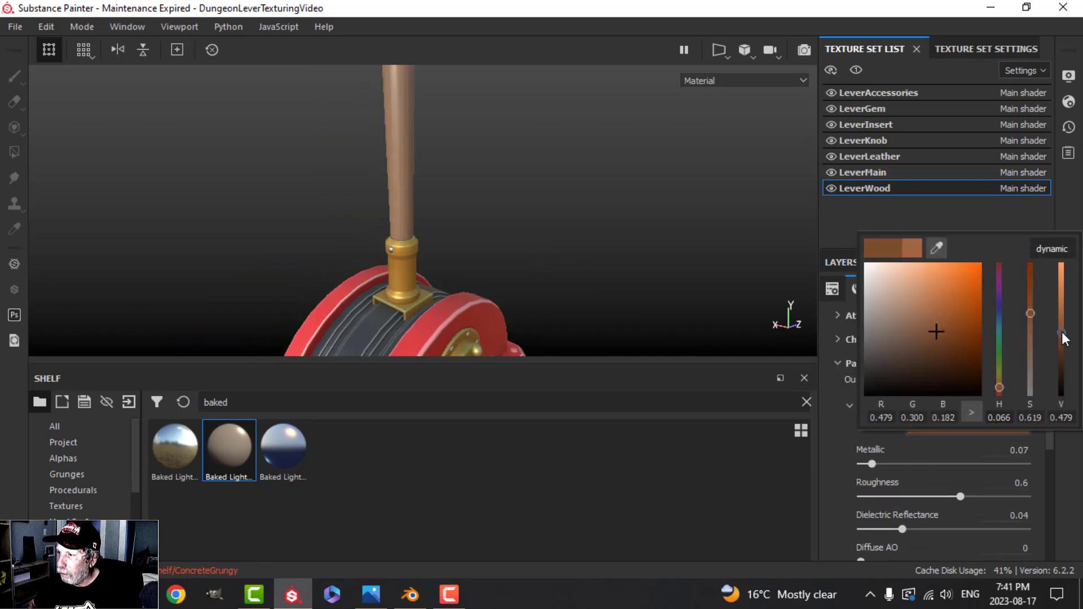
left_click_drag(936, 333, 946, 324)
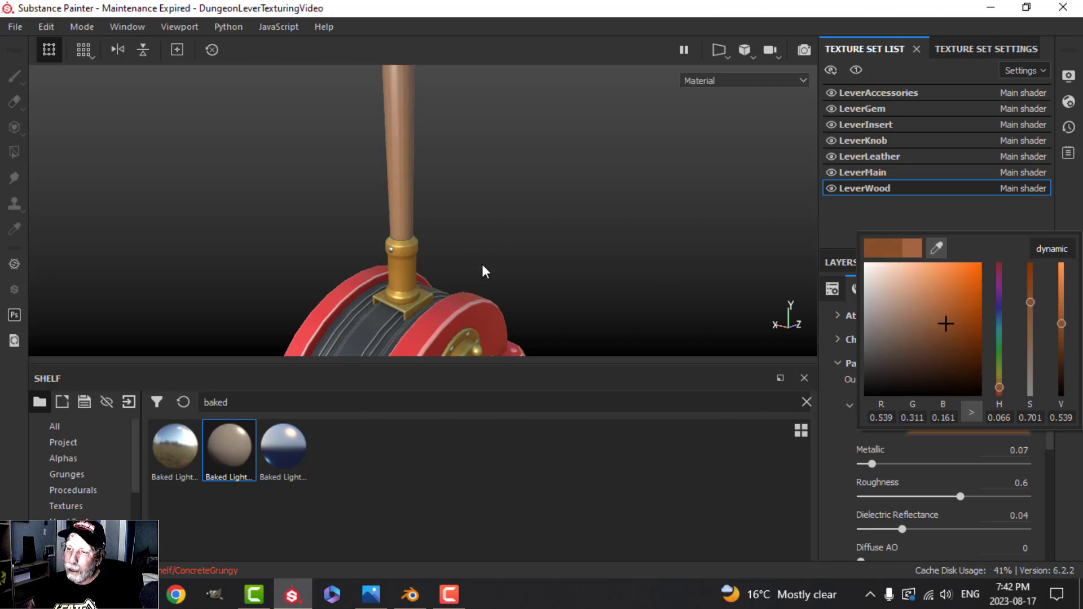
left_click(530, 267)
Darken the wood brown further and inspect the handle from several angles.
scroll(565, 283, "down", 4)
left_click_drag(565, 284, 610, 254, "alt")
left_click(949, 425)
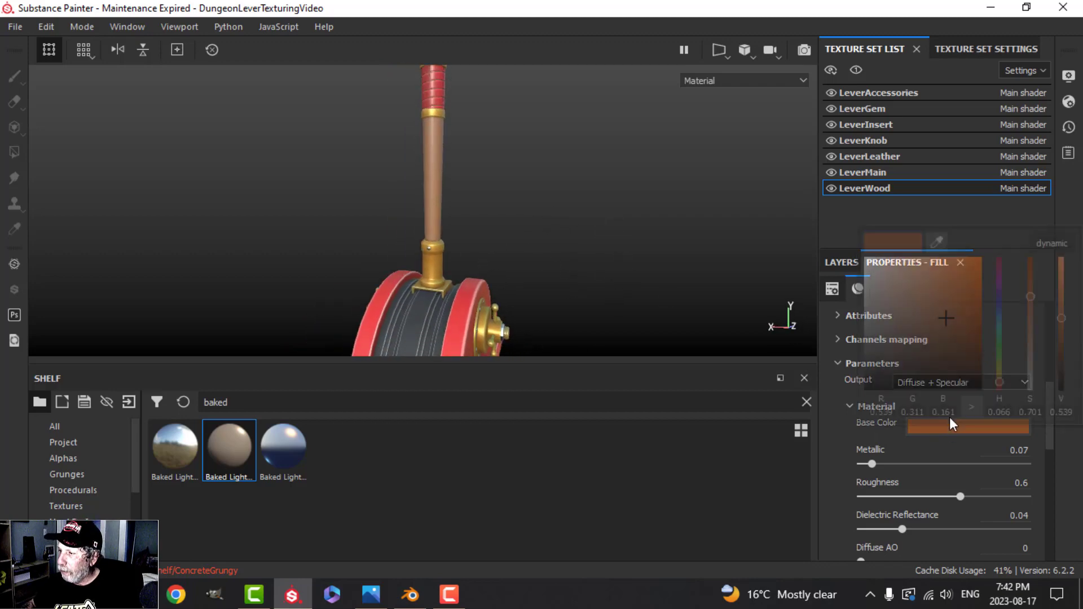
left_click_drag(960, 351, 957, 329)
left_click(624, 273)
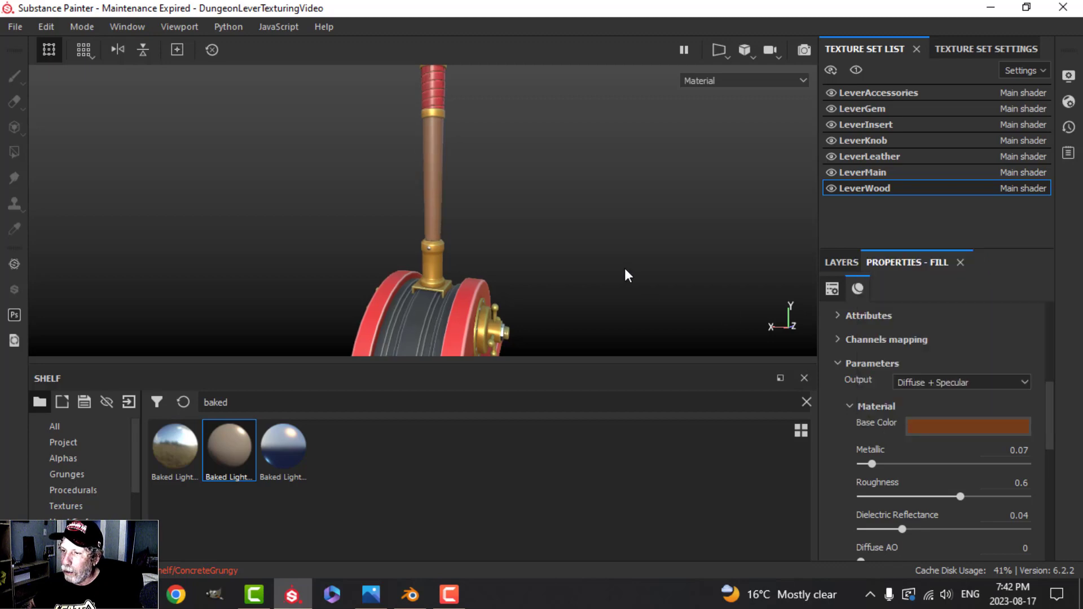
left_click_drag(624, 274, 517, 275, "alt")
scroll(517, 275, "up", 4)
middle_click_drag(527, 273, 587, 259, "alt")
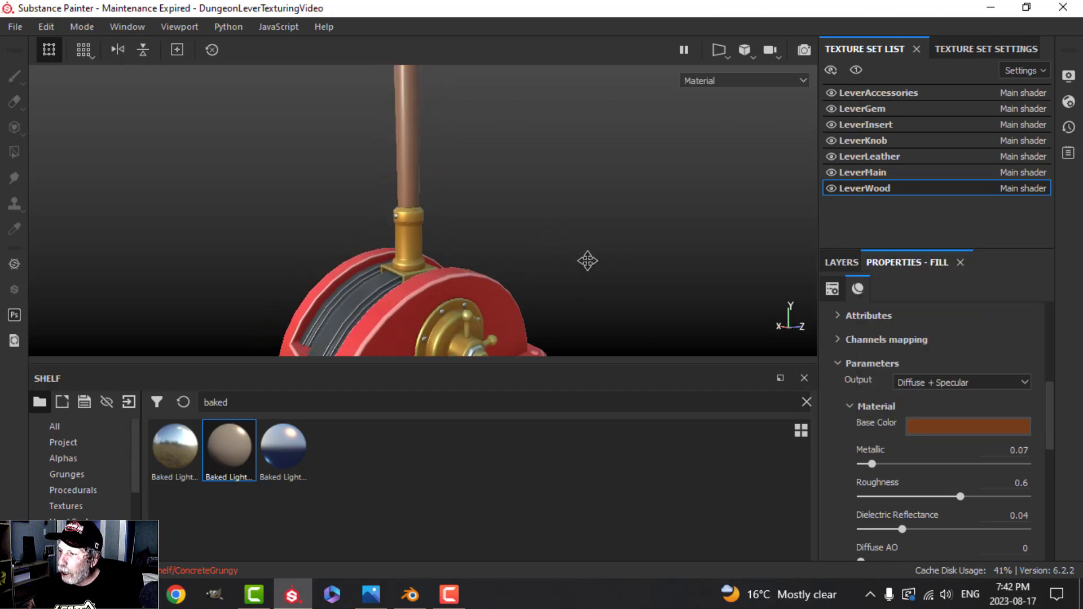
left_click_drag(587, 260, 639, 303, "alt")
middle_click_drag(648, 323, 643, 301, "alt")
left_click_drag(643, 300, 655, 294, "alt")
left_click(841, 263)
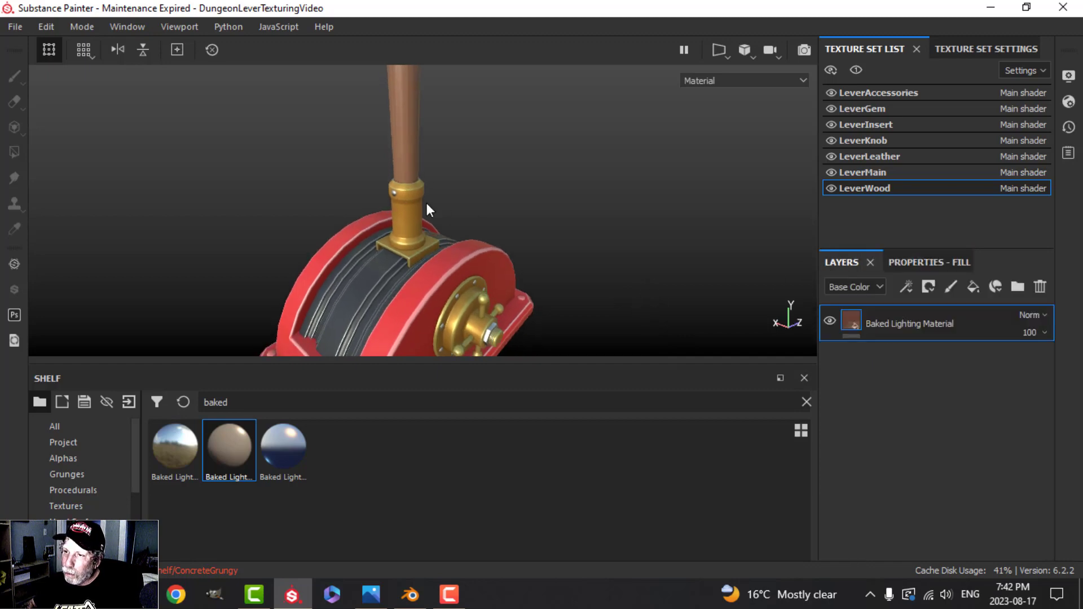
left_click_drag(532, 187, 532, 261, "alt")
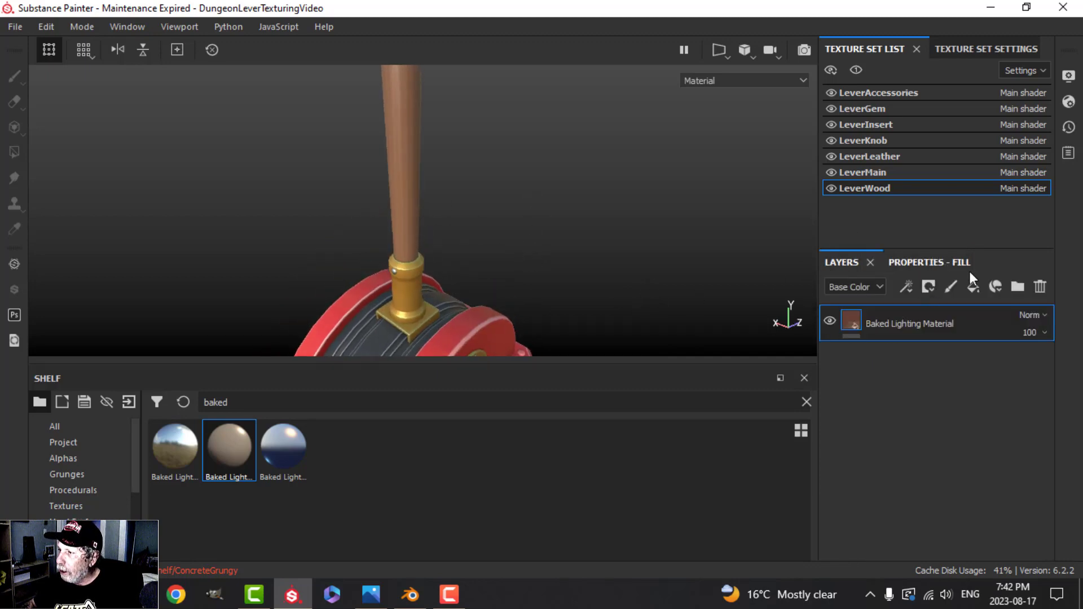
Add a fill layer above the wood material with near-black colour (0.012) and height -0.42.
left_click(974, 287)
left_click(928, 260)
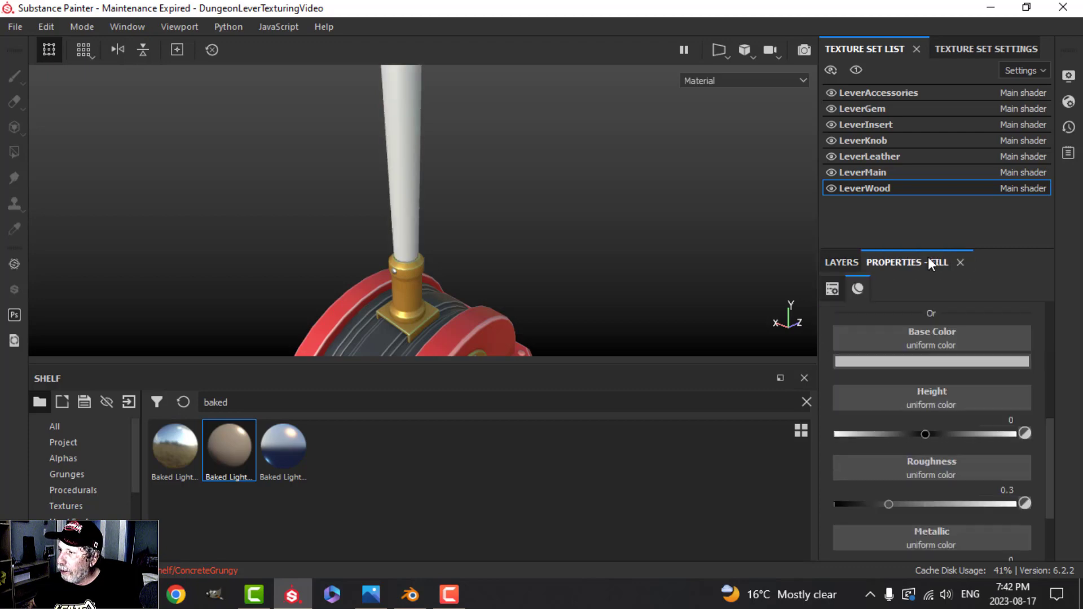
scroll(915, 381, "up", 3)
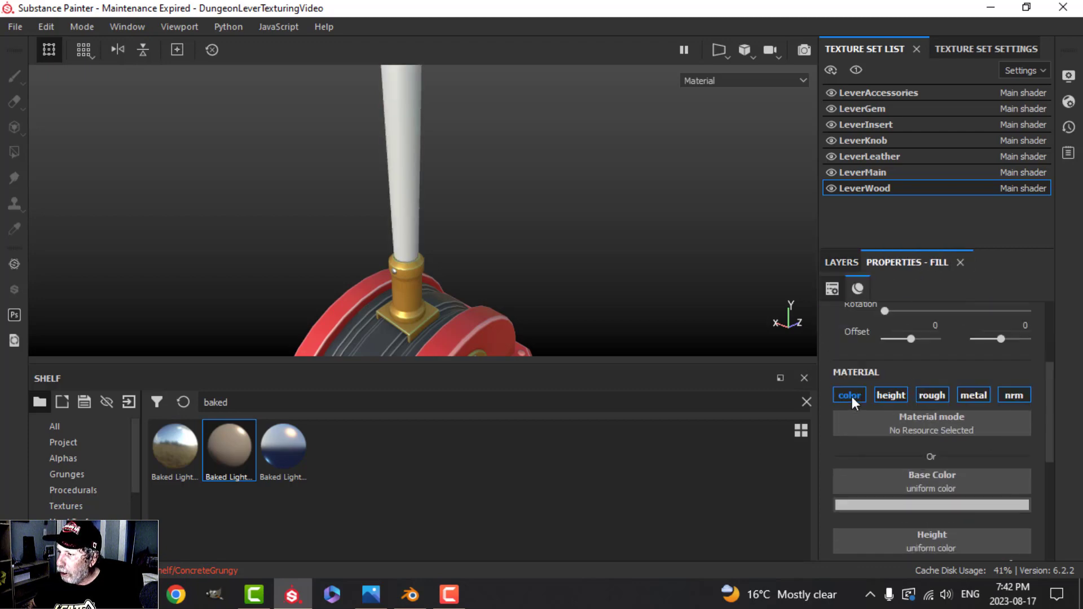
scroll(895, 445, "down", 1)
left_click(912, 449)
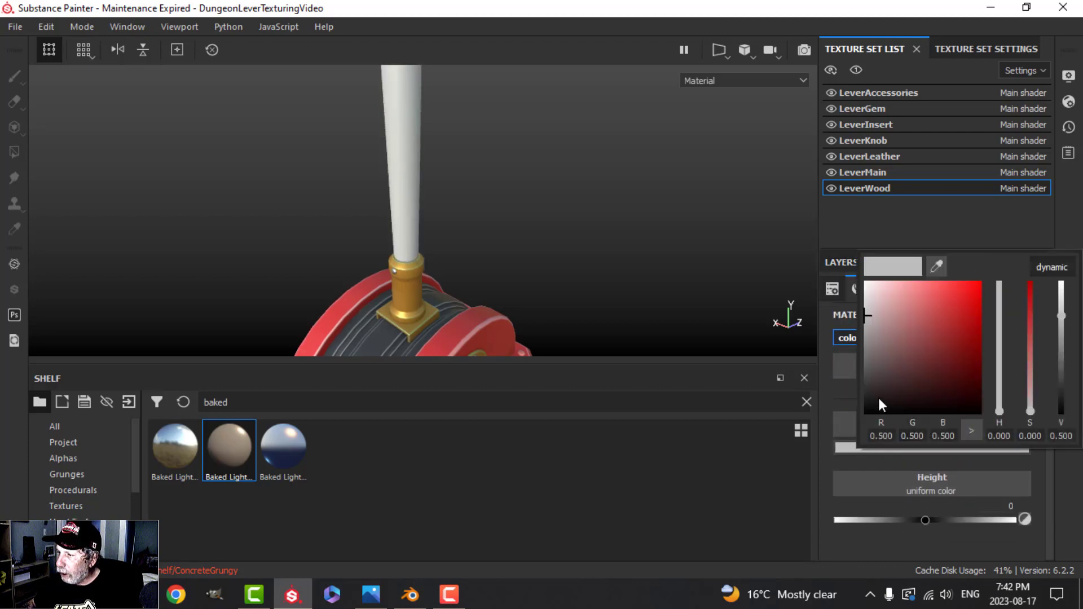
left_click_drag(880, 399, 858, 399)
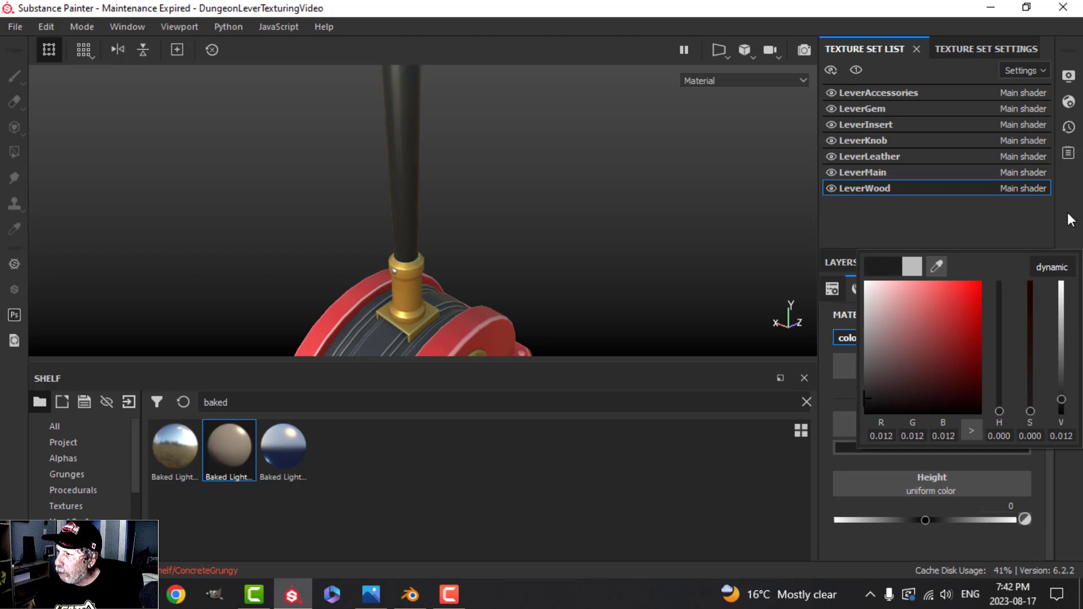
left_click_drag(929, 519, 888, 517)
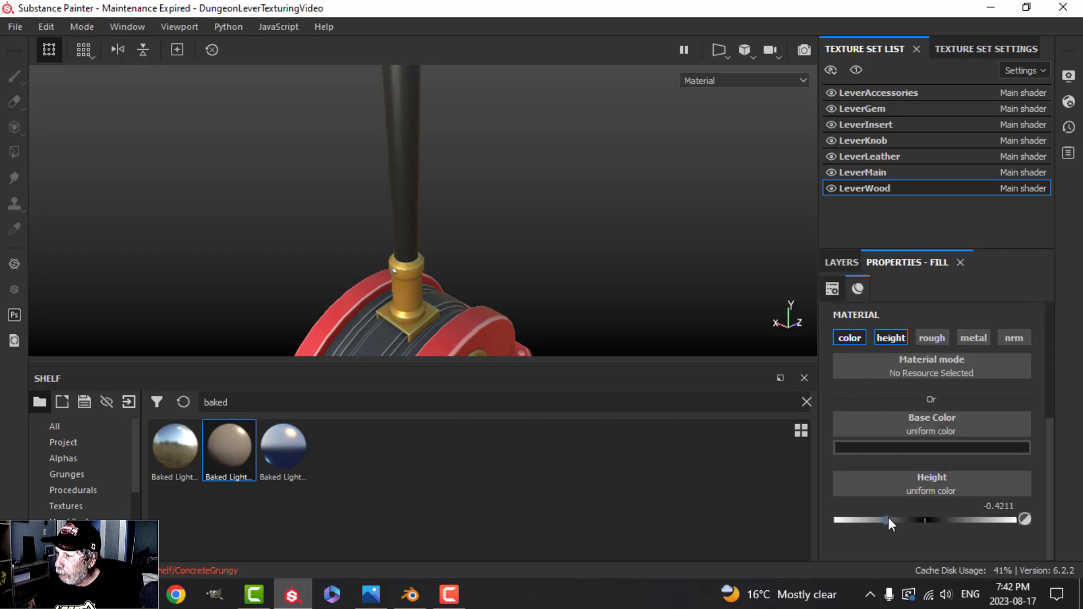
Give Fill layer 1 a black mask.
left_click(843, 263)
left_click(928, 287)
left_click(932, 323)
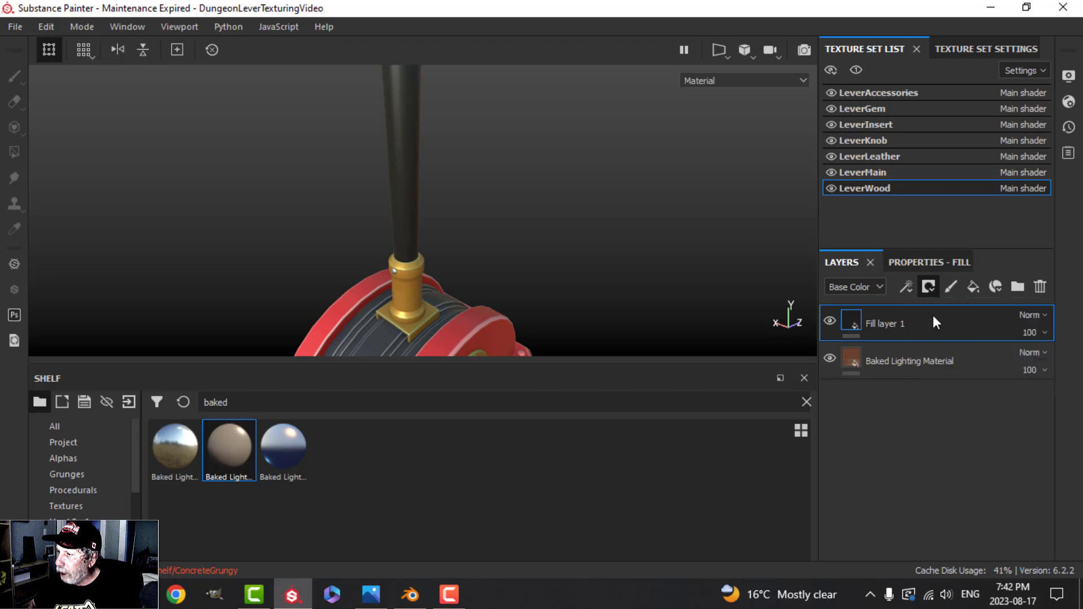
left_click(907, 287)
Add a fill effect to the mask and drop Directional Noise 2 into its grayscale slot.
left_click(934, 344)
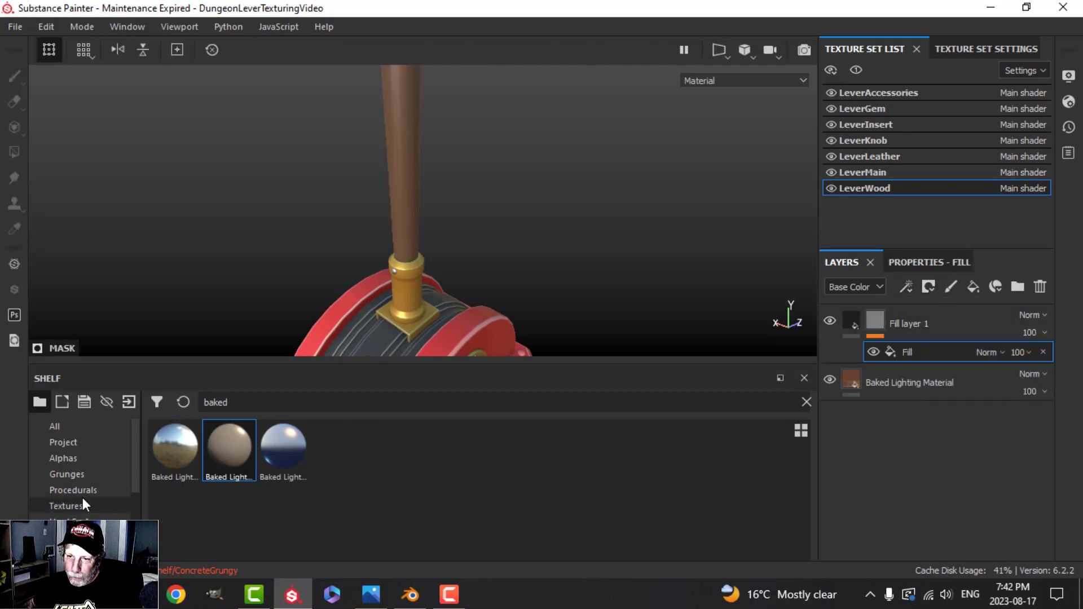
left_click(934, 264)
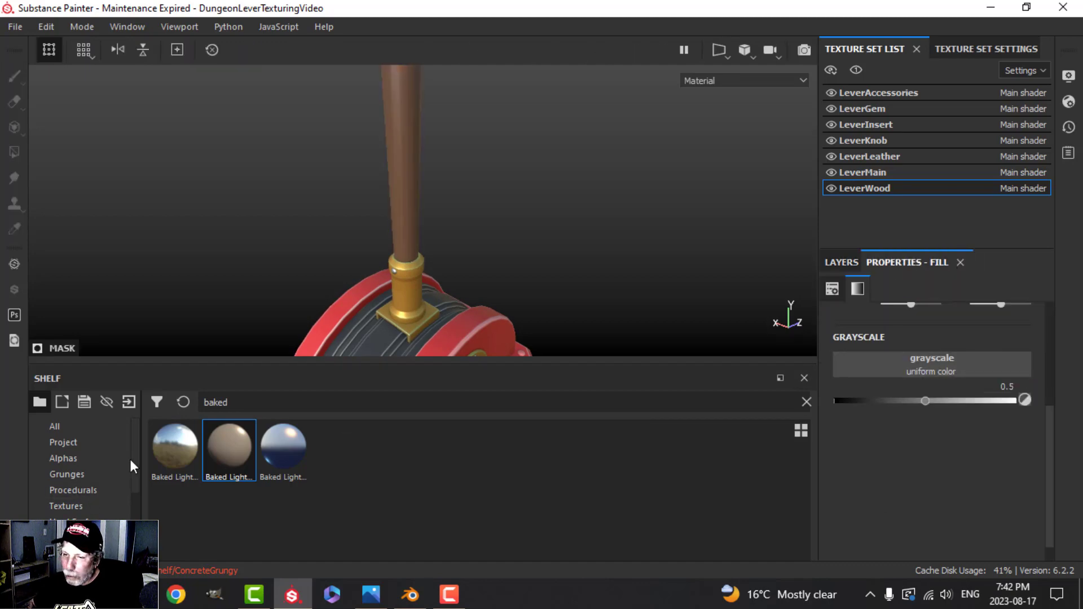
left_click(76, 490)
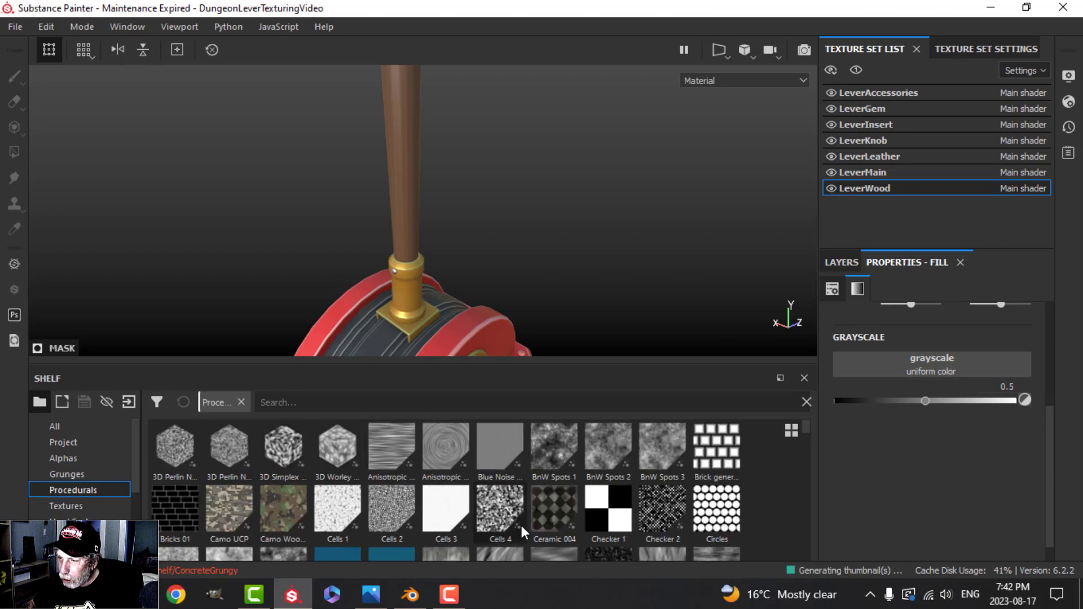
scroll(521, 523, "down", 2)
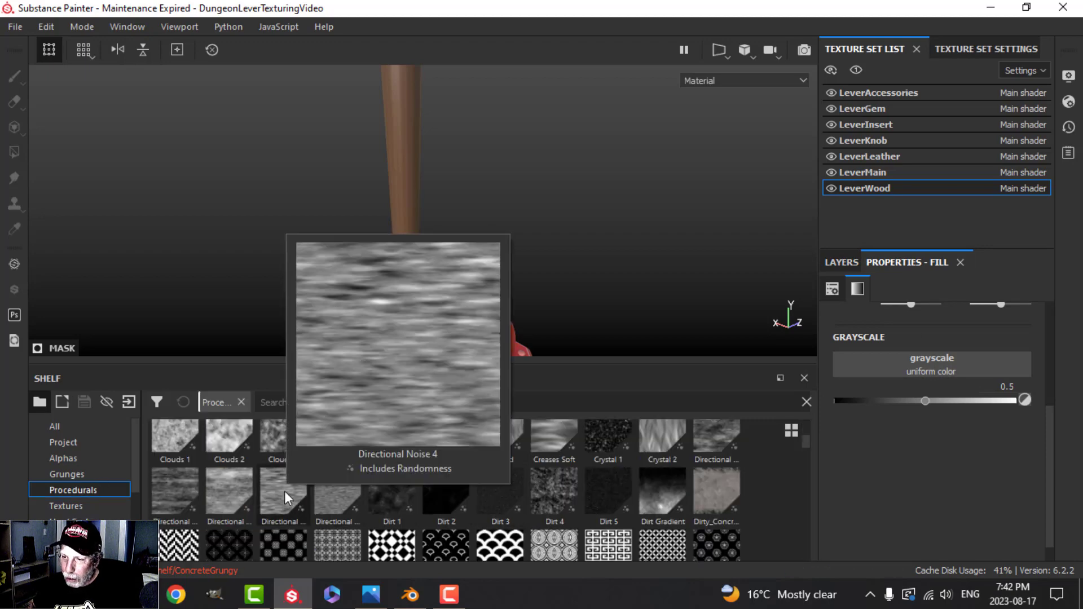
mouse_move(178, 492)
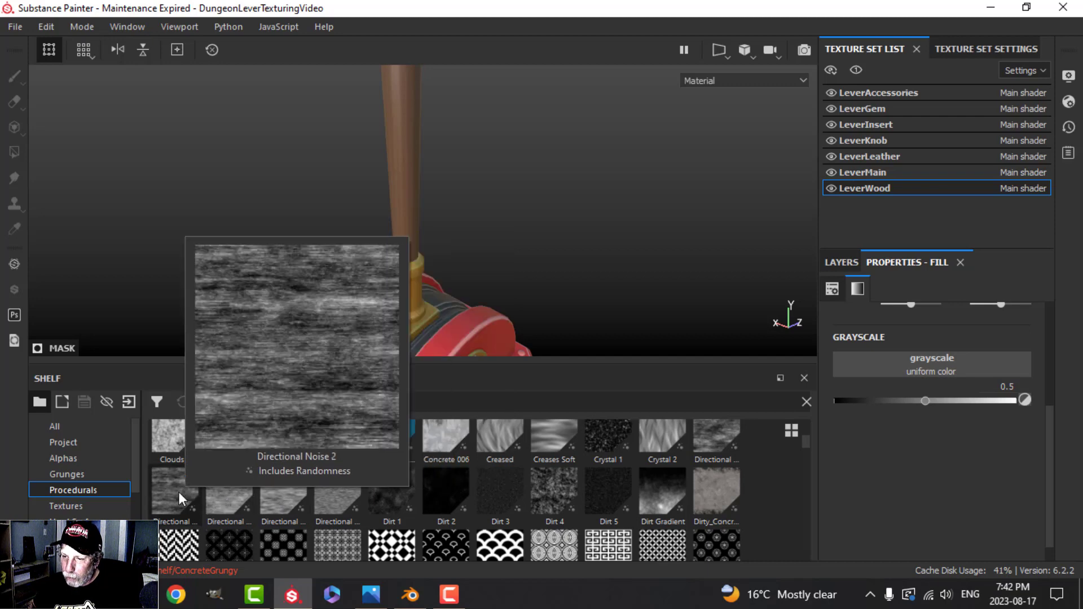
left_click_drag(178, 492, 886, 365)
left_click_drag(466, 218, 376, 237, "alt")
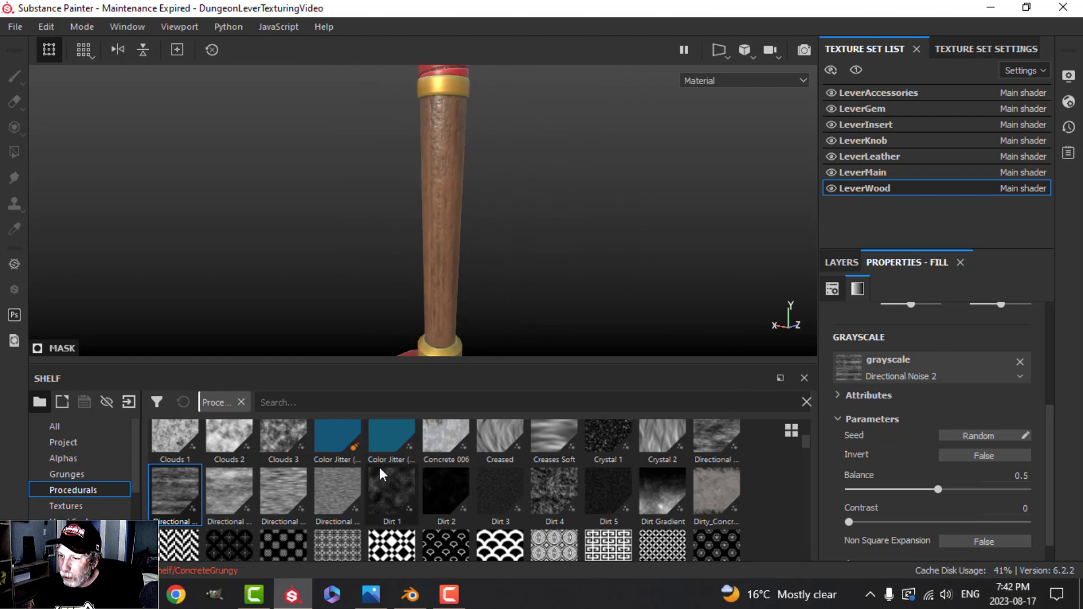
Swap the mask pattern to Directional Noise 4 with a UV scale of 2.
left_click_drag(282, 491, 873, 367)
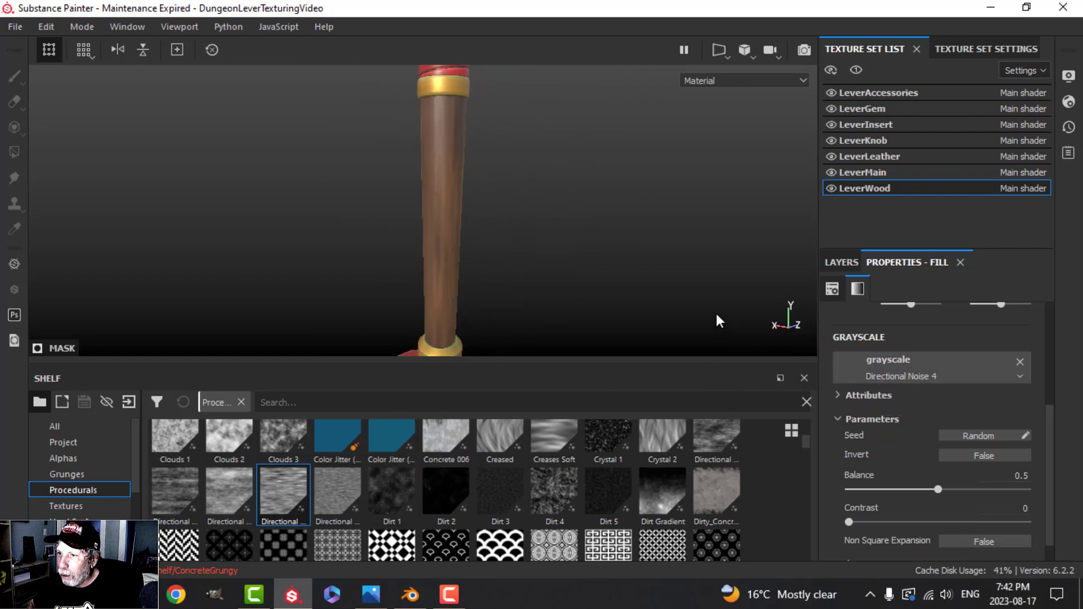
scroll(901, 373, "up", 3)
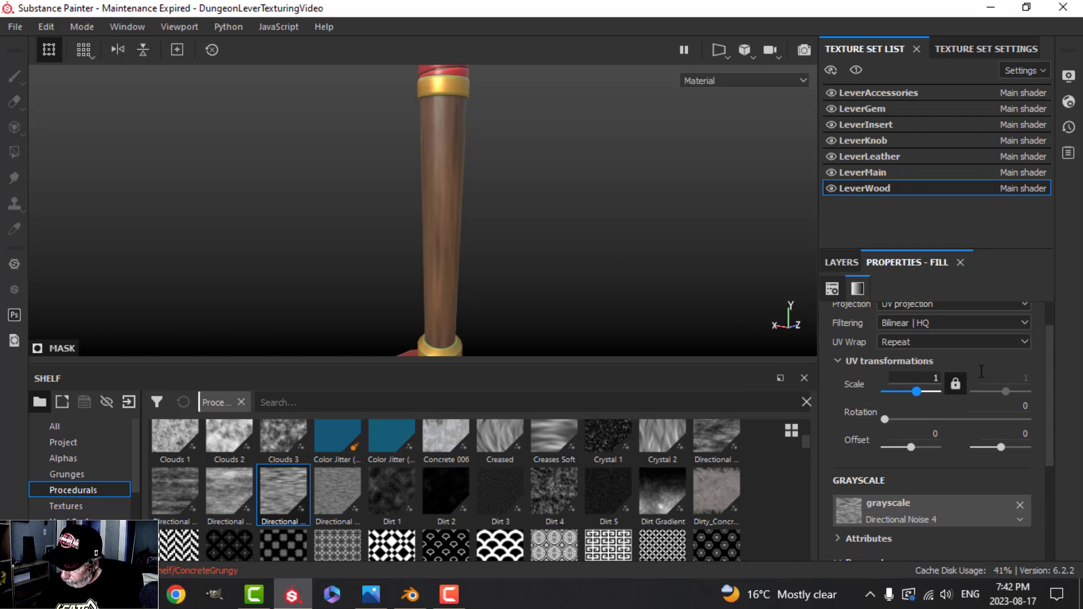
key("Return")
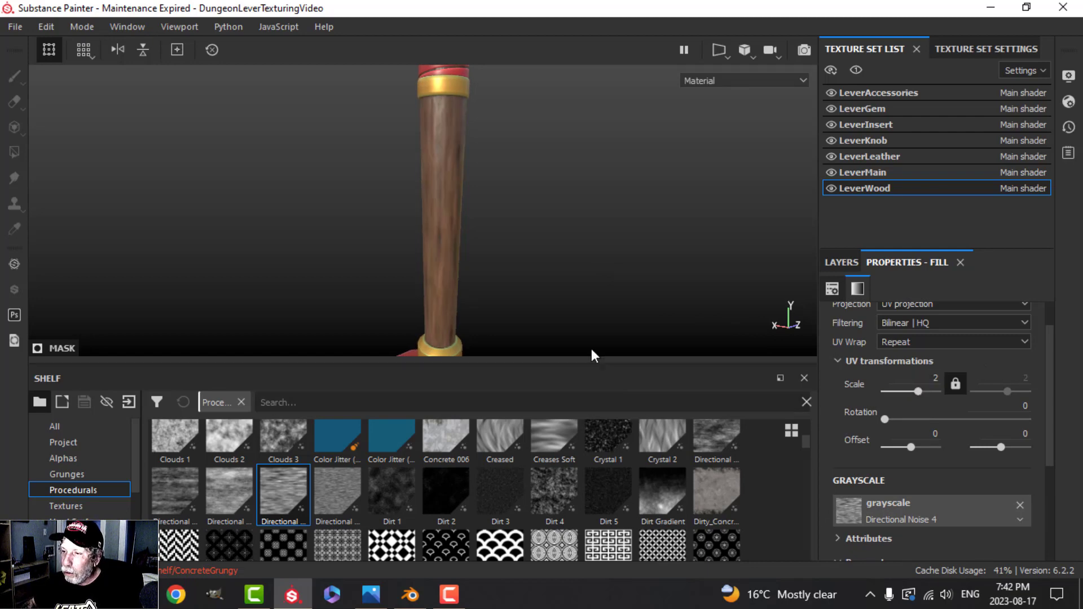
left_click_drag(564, 265, 545, 249, "alt")
left_click(840, 262)
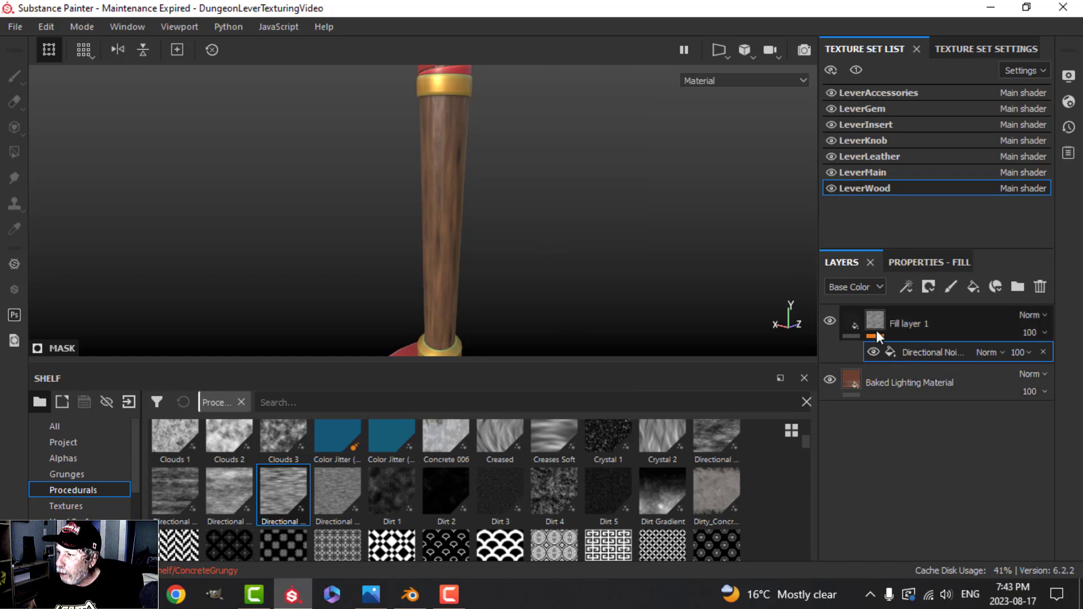
left_click(920, 263)
Recess the wood grain deeper by setting the fill layer's height to -0.6228.
scroll(897, 488, "down", 3)
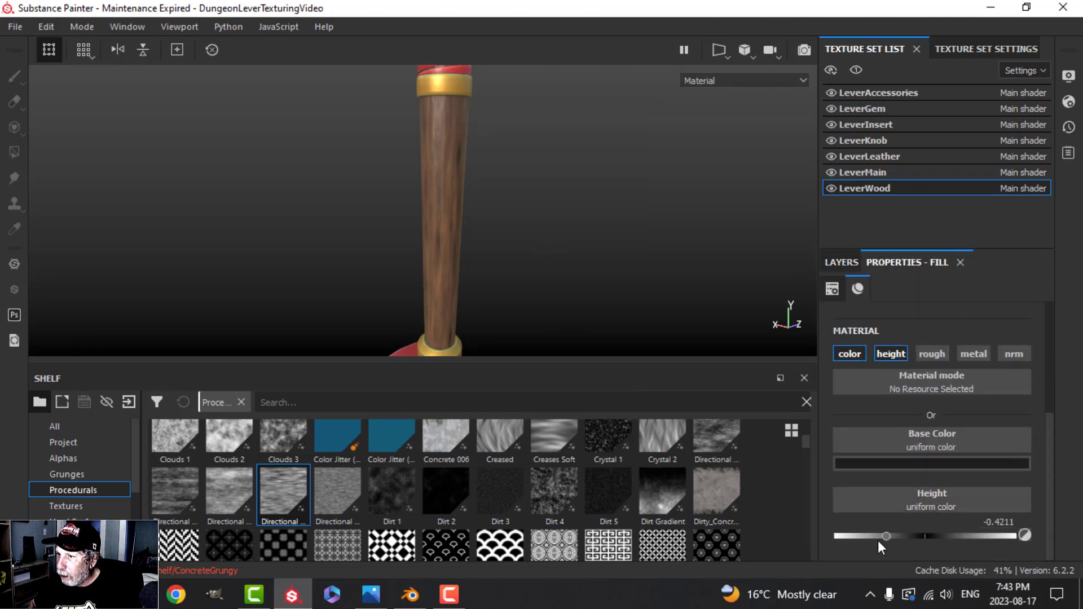
left_click_drag(880, 536, 869, 534)
left_click_drag(612, 245, 547, 221, "alt")
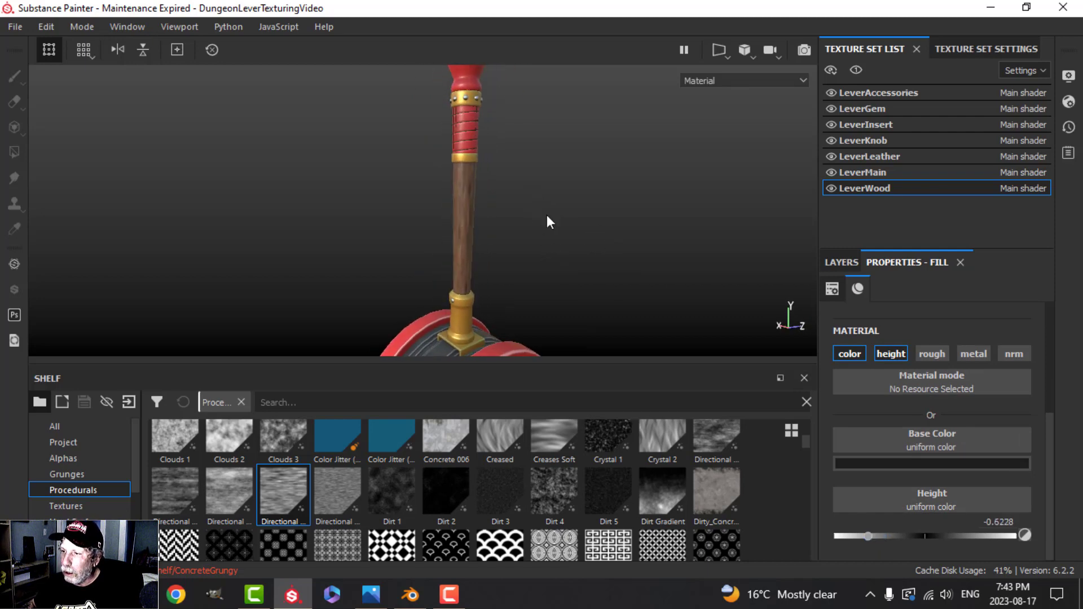
Lighten the Baked Lighting Material base colour to a paler orange-brown (0.557, 0.360, 0.231).
left_click(842, 262)
left_click(869, 364)
left_click(907, 262)
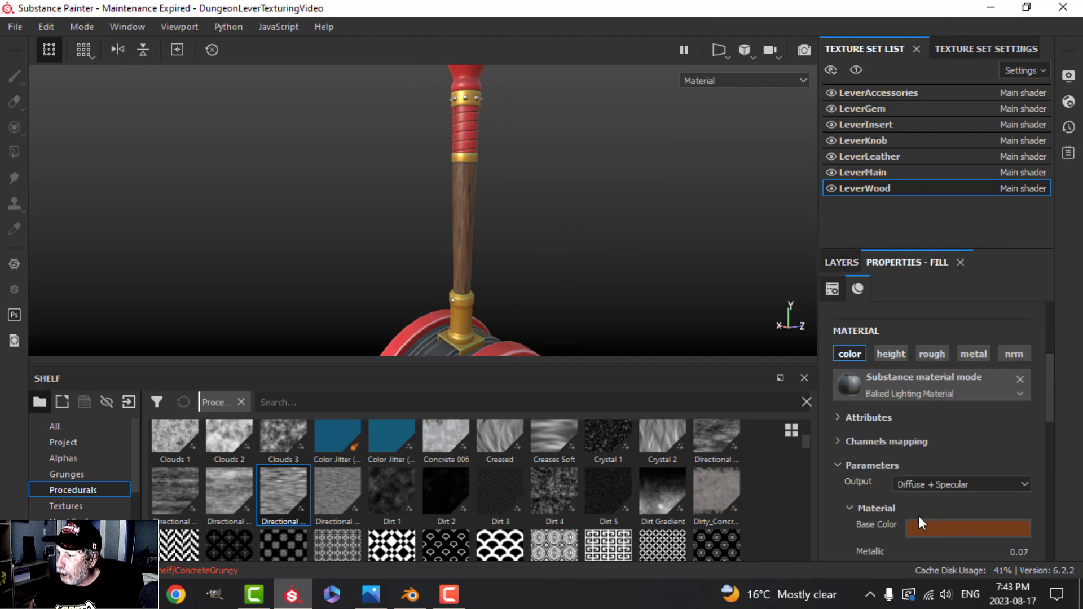
left_click(932, 527)
left_click_drag(947, 439, 940, 406)
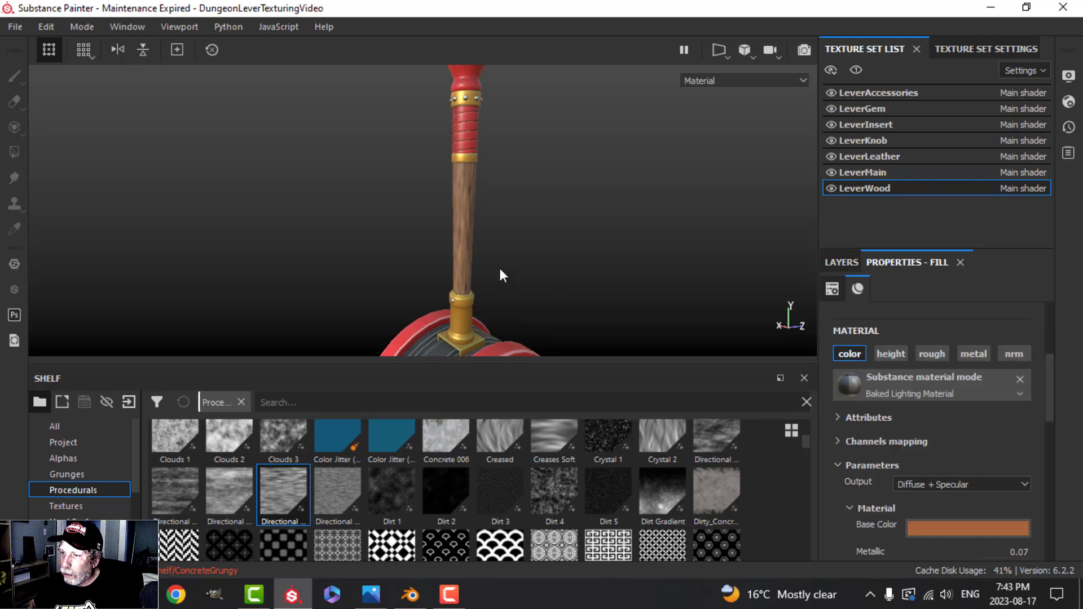
left_click_drag(502, 276, 599, 254, "alt")
left_click(862, 263)
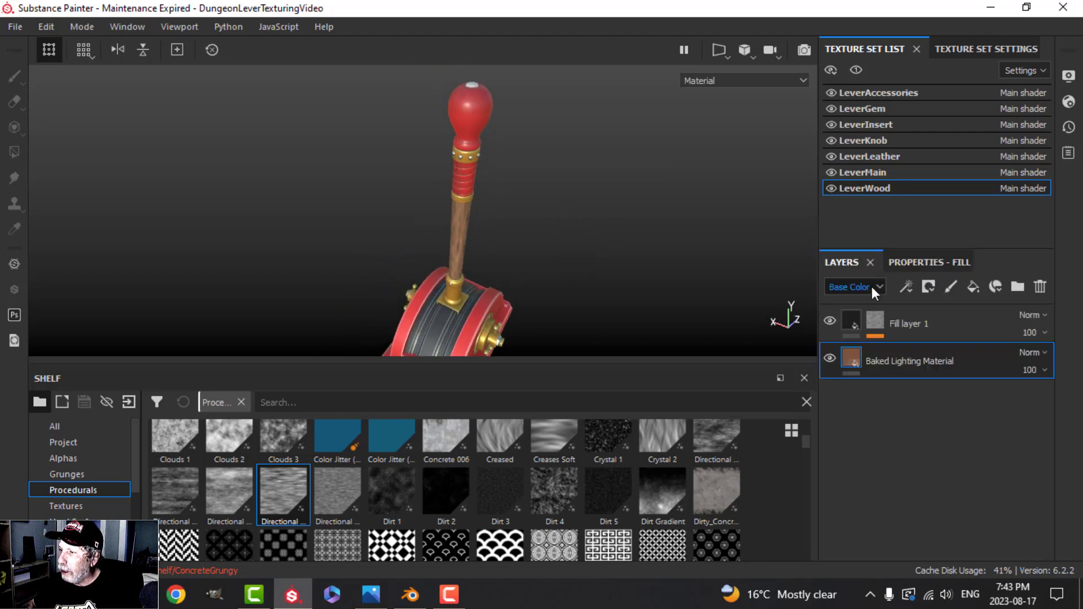
Replace LeverGem's paint layer with the copied Baked Lighting Material layer.
left_click(873, 109)
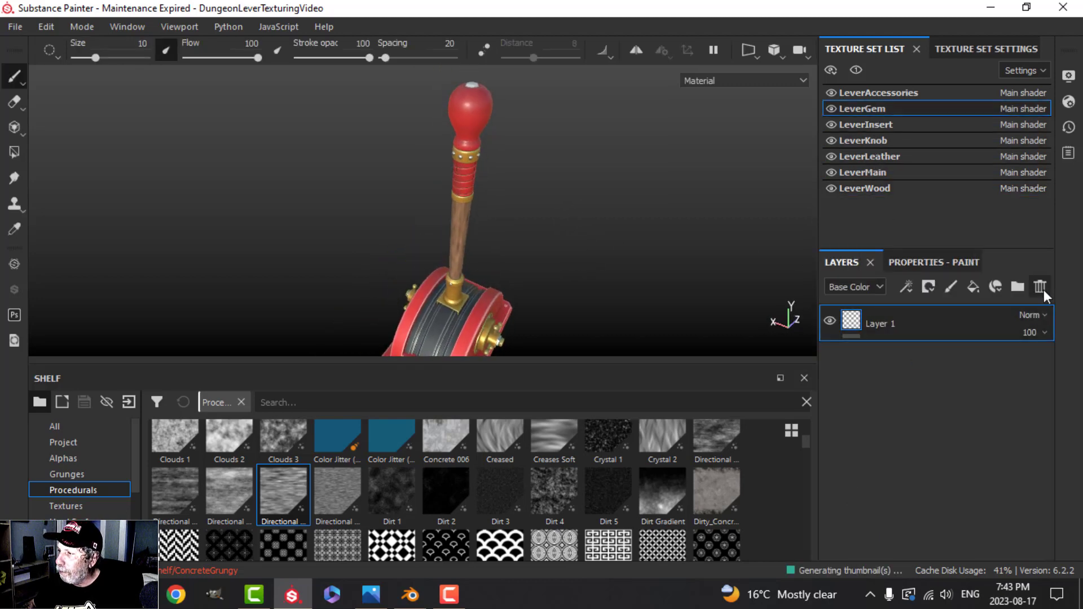
left_click(1042, 288)
right_click(903, 361)
left_click(926, 404)
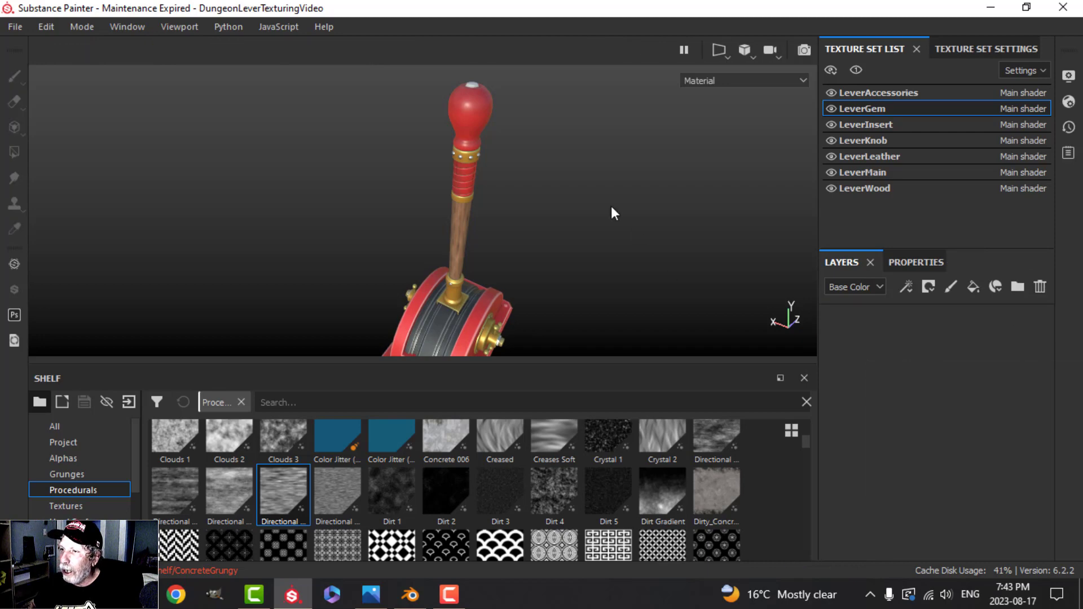
left_click_drag(607, 186, 563, 213, "alt")
scroll(560, 207, "up", 5)
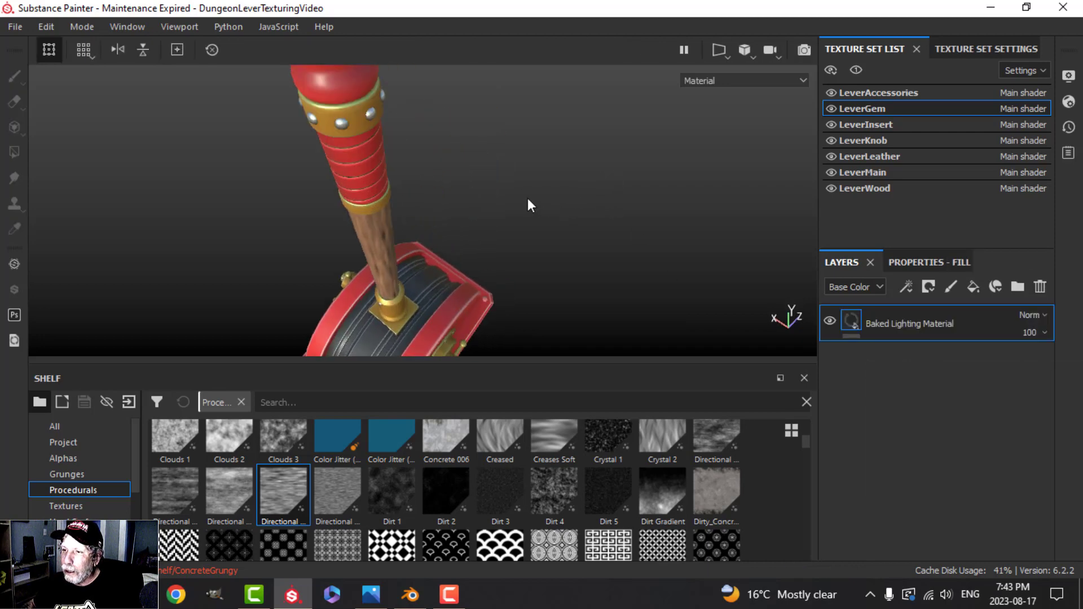
middle_click_drag(528, 198, 519, 219, "alt")
left_click_drag(557, 203, 567, 219, "alt")
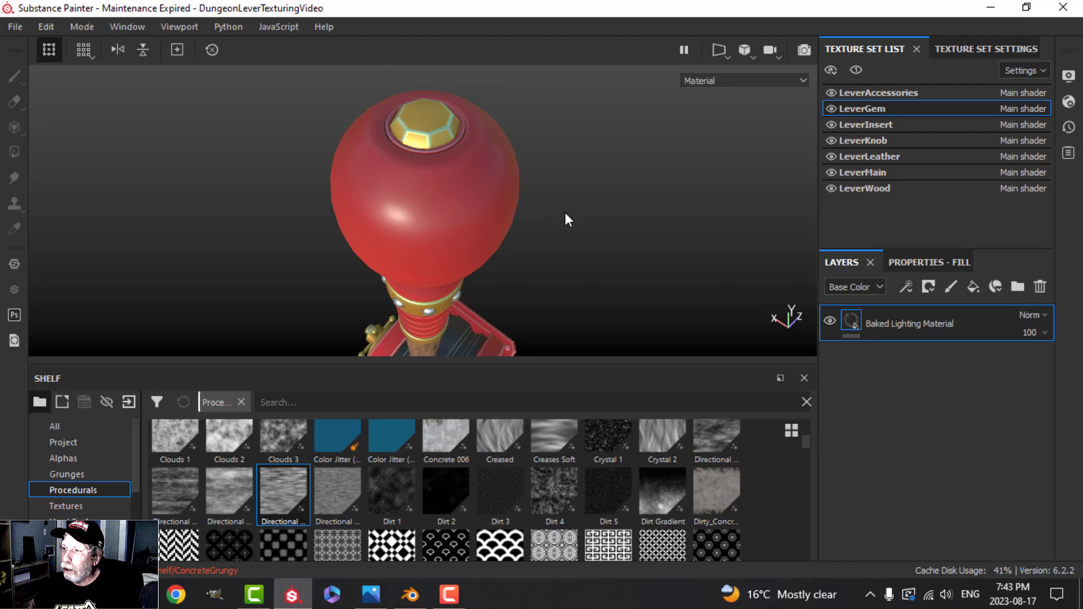
Change the gem's base colour to bright cyan (0.113, 0.922, 0.820).
left_click(878, 319)
scroll(875, 427, "down", 3)
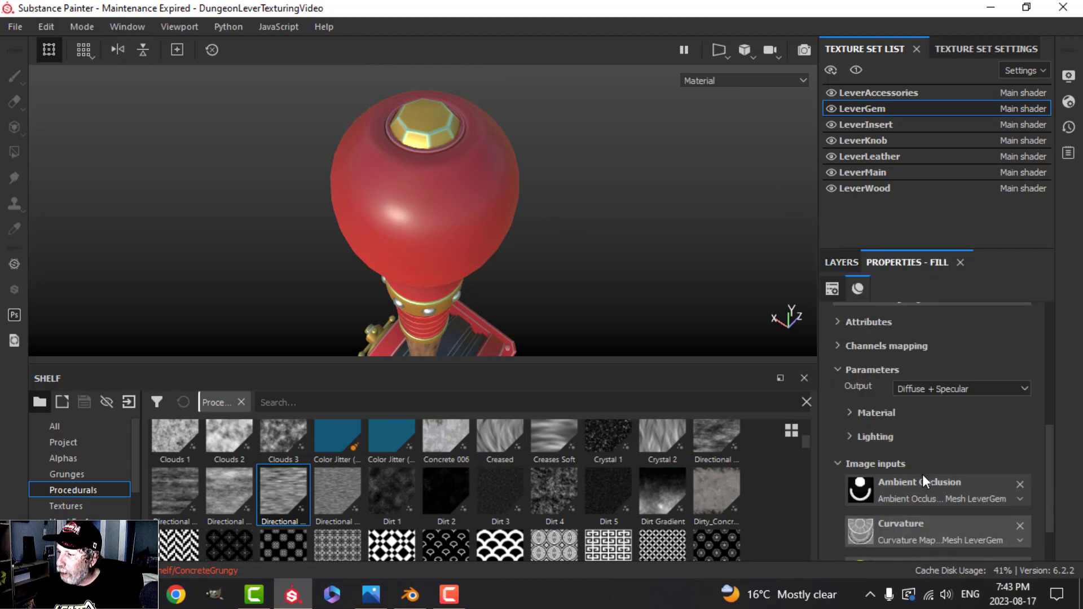
left_click(855, 413)
left_click(949, 425)
left_click_drag(999, 382, 999, 333)
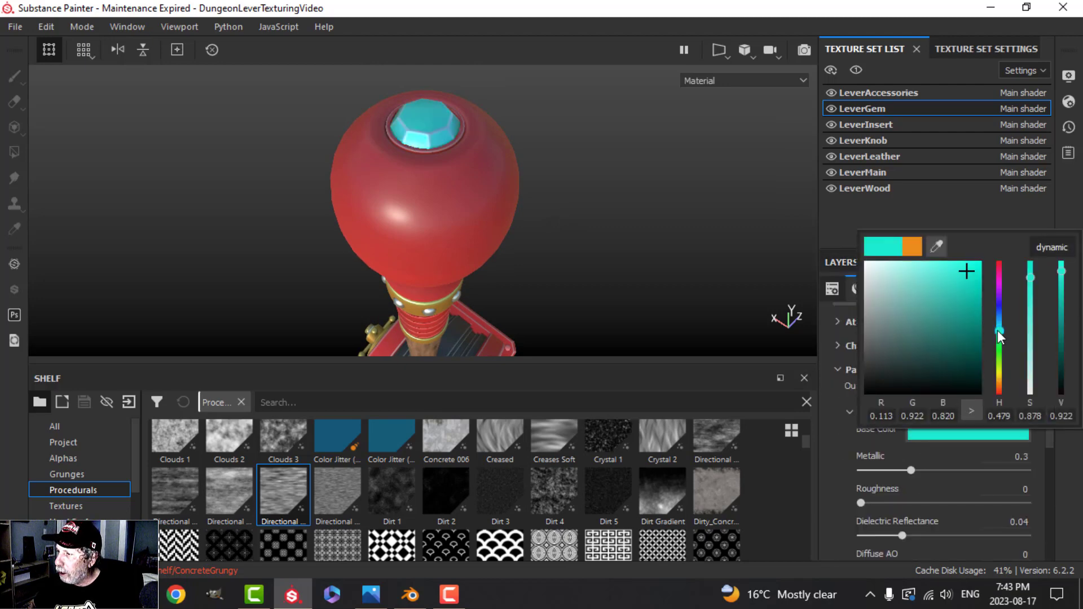
left_click(680, 279)
Frame the whole lever in view and bring up the LeverAccessories layer stack.
scroll(679, 277, "down", 4)
left_click_drag(675, 275, 630, 258, "alt")
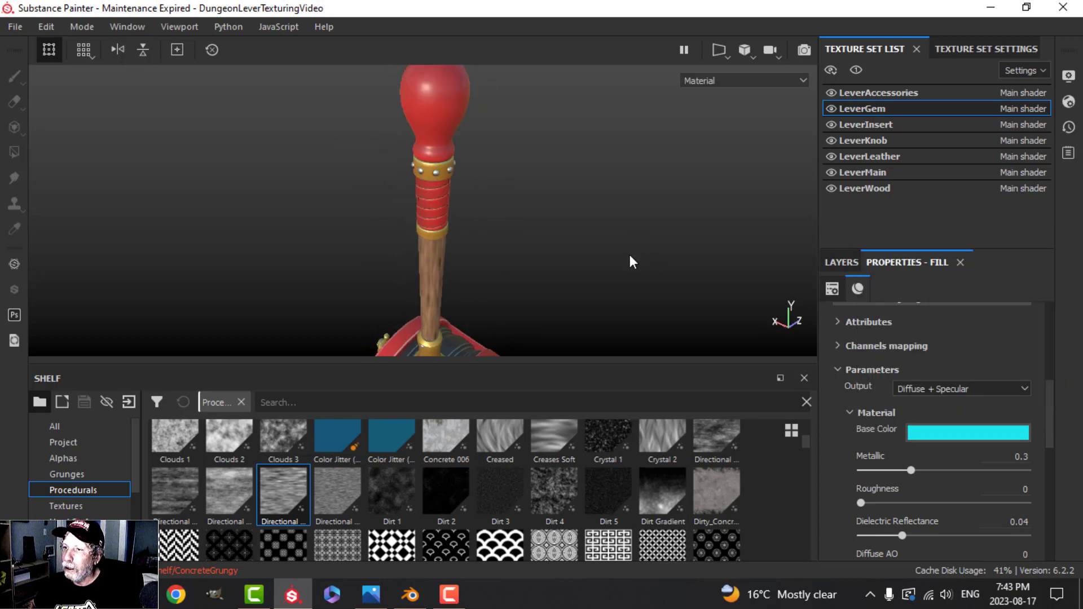
scroll(618, 261, "down", 3)
middle_click_drag(613, 262, 577, 138, "alt")
scroll(542, 222, "down", 1)
scroll(542, 224, "up", 2)
middle_click_drag(540, 227, 548, 195, "alt")
left_click_drag(550, 203, 570, 243, "alt")
scroll(550, 241, "down", 1)
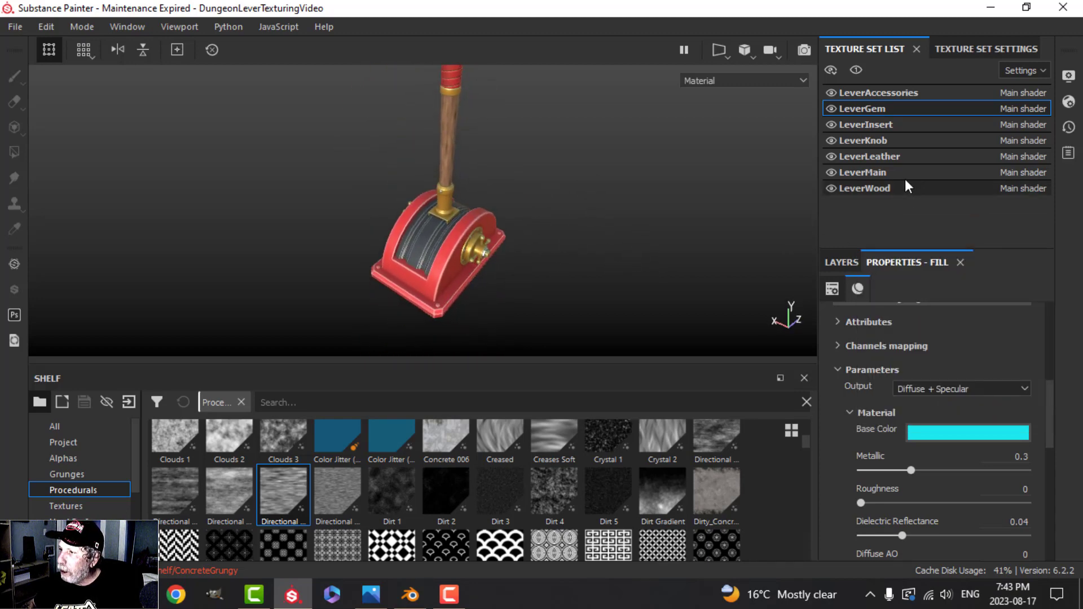
left_click(879, 93)
left_click(842, 262)
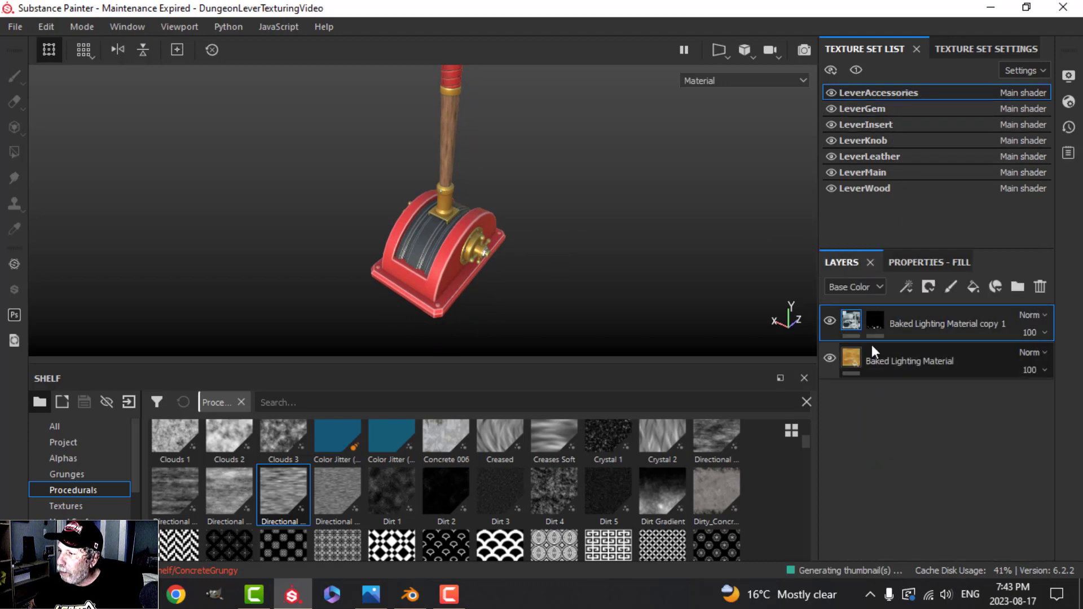
Add a paint layer with a brush painting near-black (0.013) colour and -0.5526 height.
left_click(952, 287)
left_click(942, 260)
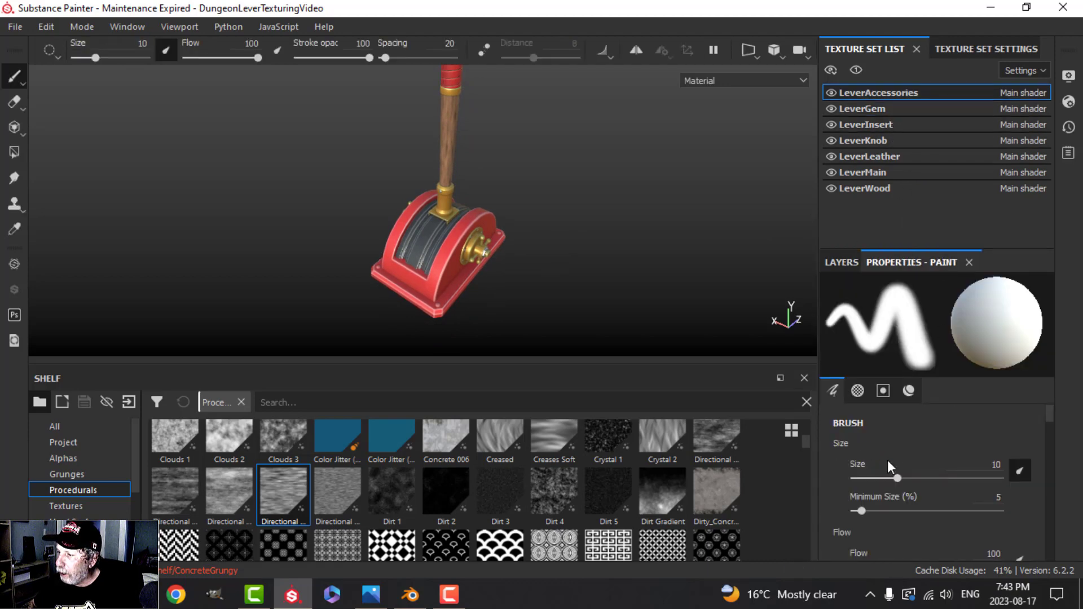
scroll(889, 459, "down", 5)
scroll(891, 452, "down", 10)
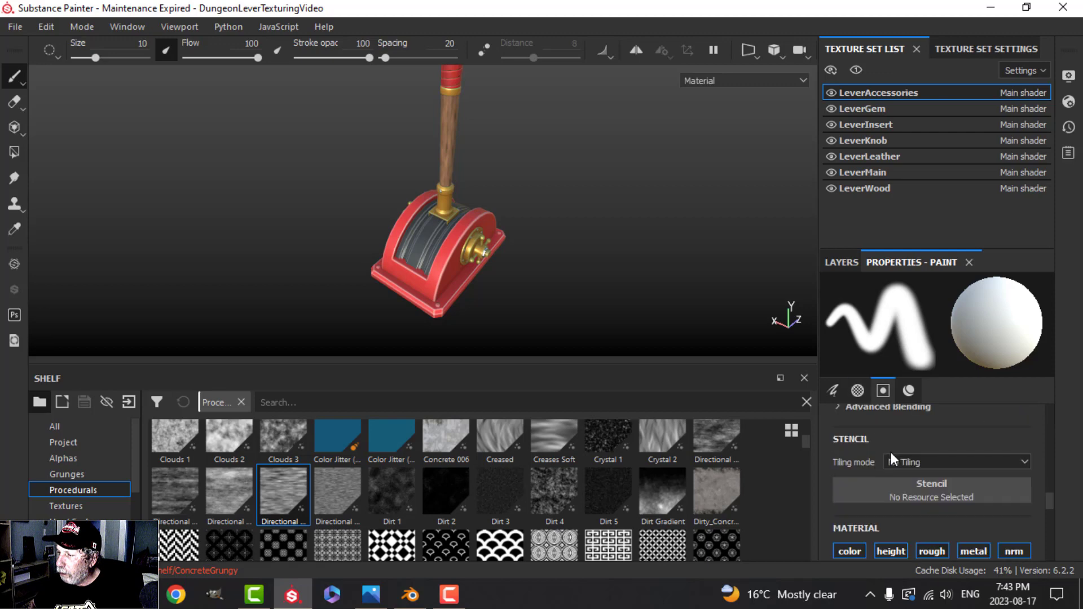
left_click(890, 456)
scroll(915, 438, "down", 3)
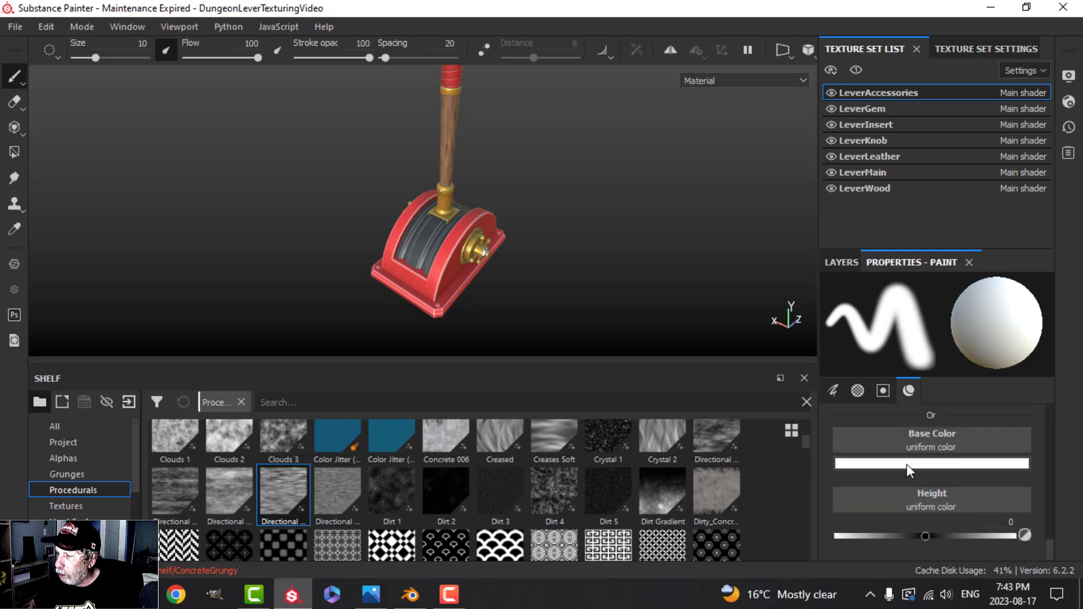
left_click(906, 463)
left_click_drag(867, 413, 859, 415)
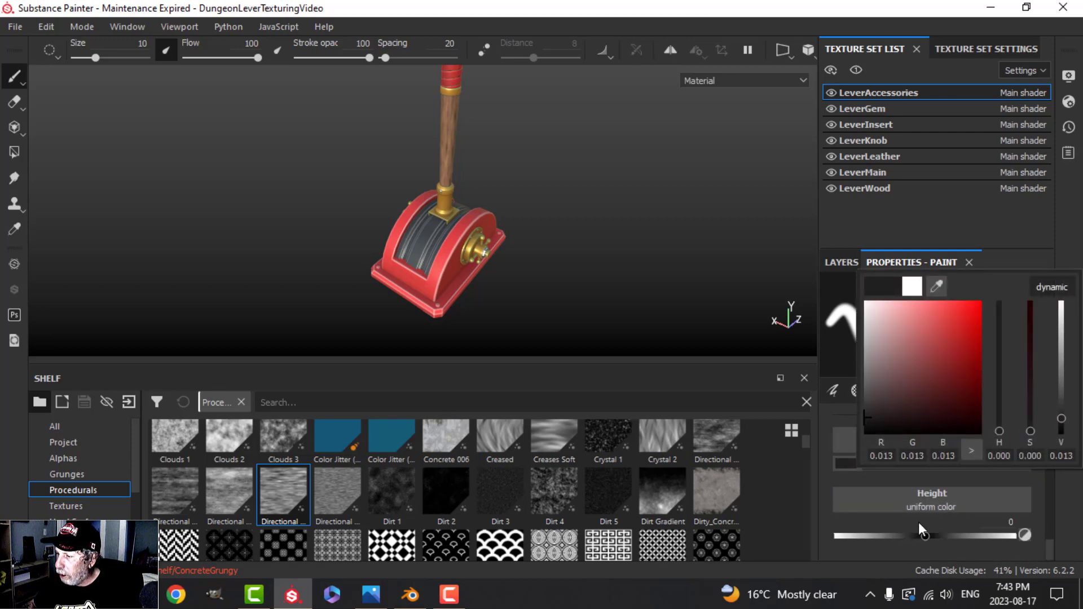
left_click_drag(926, 535, 875, 536)
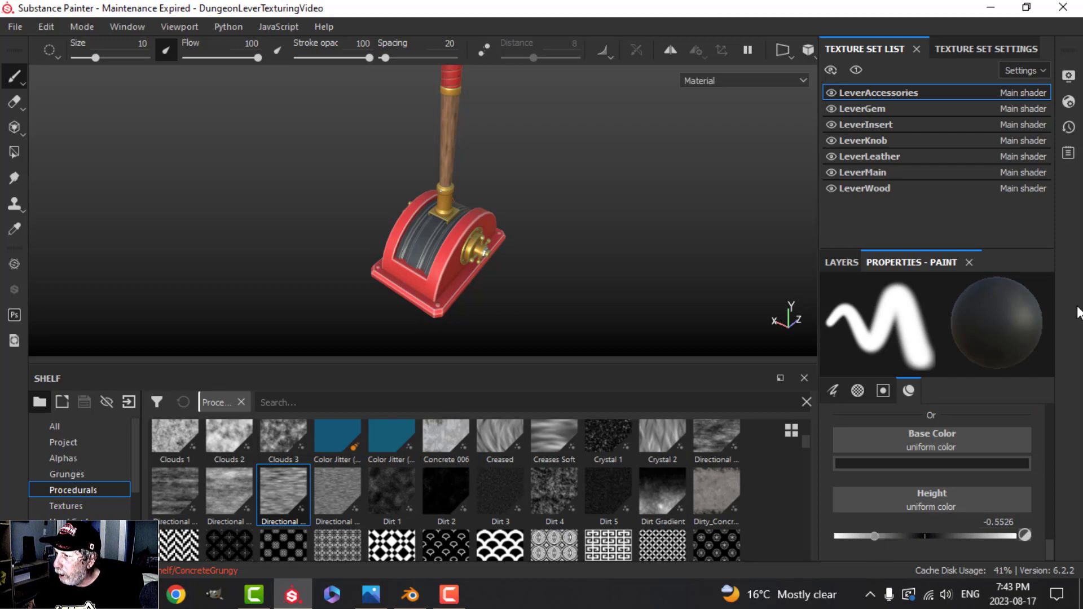
Search the alphas for 'roun' and give the brush the RoundedRect alpha.
left_click(76, 458)
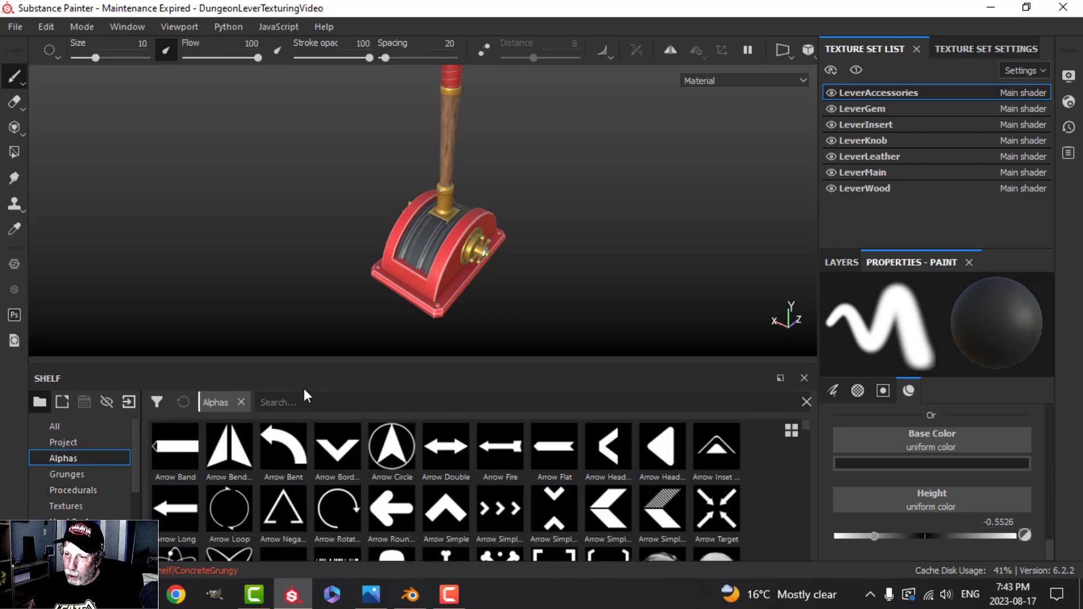
left_click(316, 400)
type("roun")
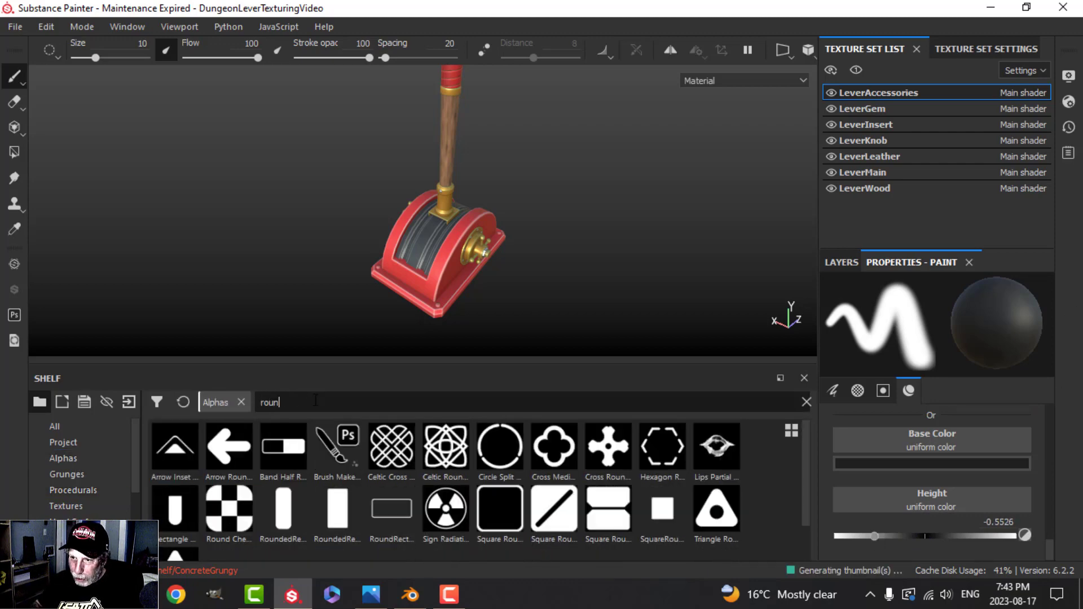
left_click(283, 509)
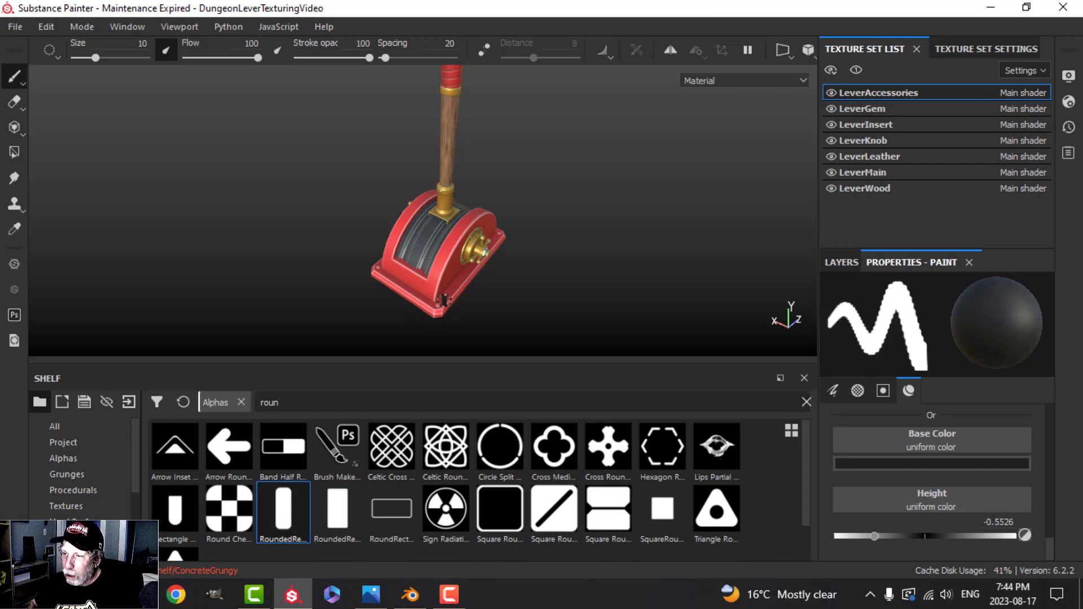
left_click(814, 48)
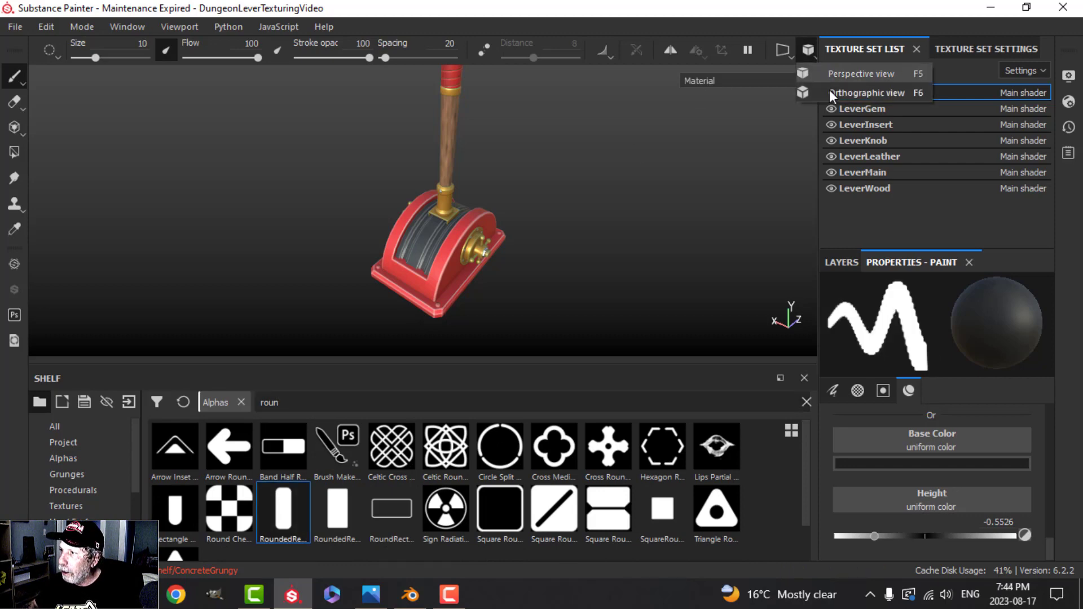
Switch to an orthographic view looking straight down on the base's top.
left_click(829, 90)
left_click_drag(550, 215, 618, 214, "alt+shift")
middle_click_drag(672, 263, 675, 231, "alt")
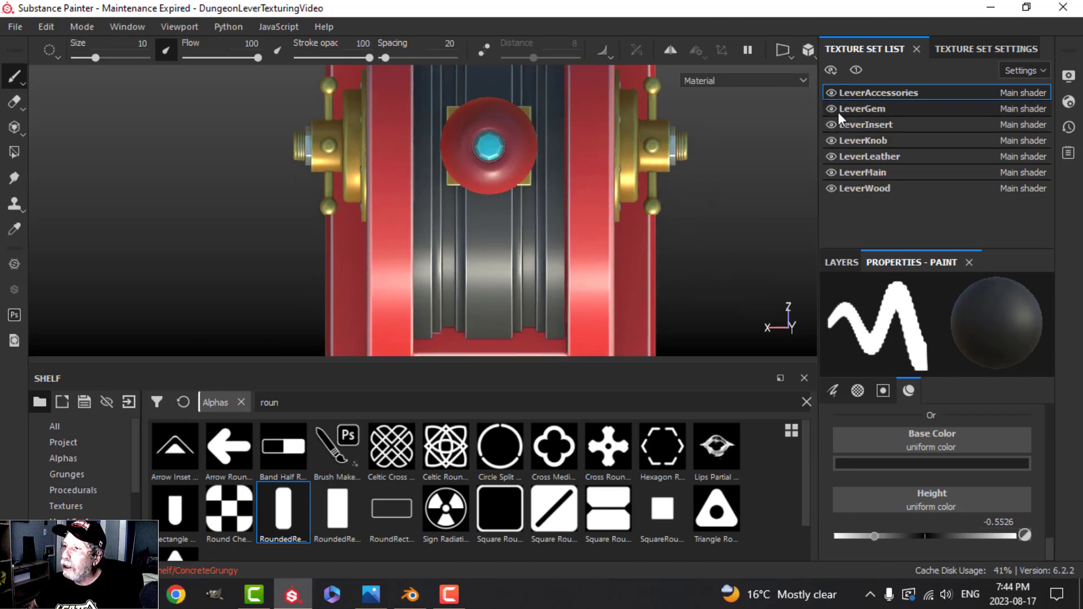
Add an empty paint Layer 1 to LeverInsert above its Baked Lighting Material.
left_click(872, 125)
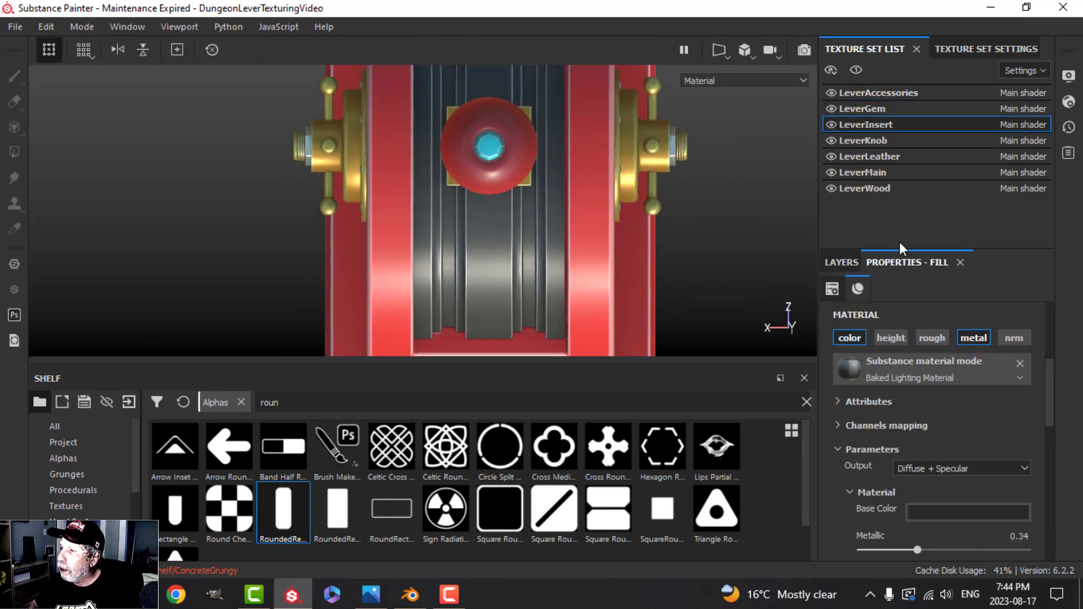
left_click(842, 263)
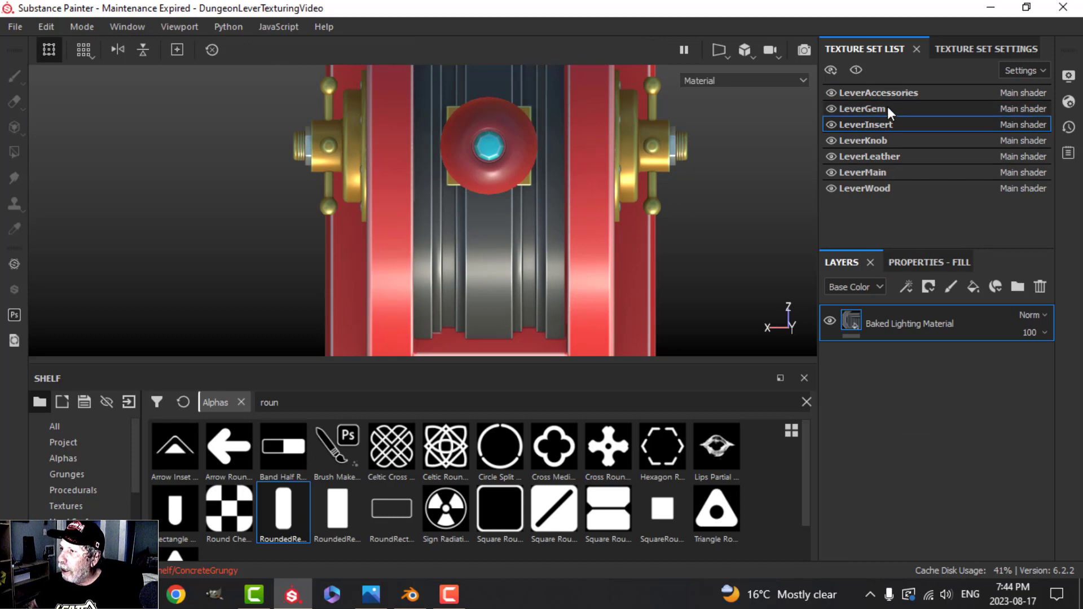
left_click(951, 287)
right_click(911, 322)
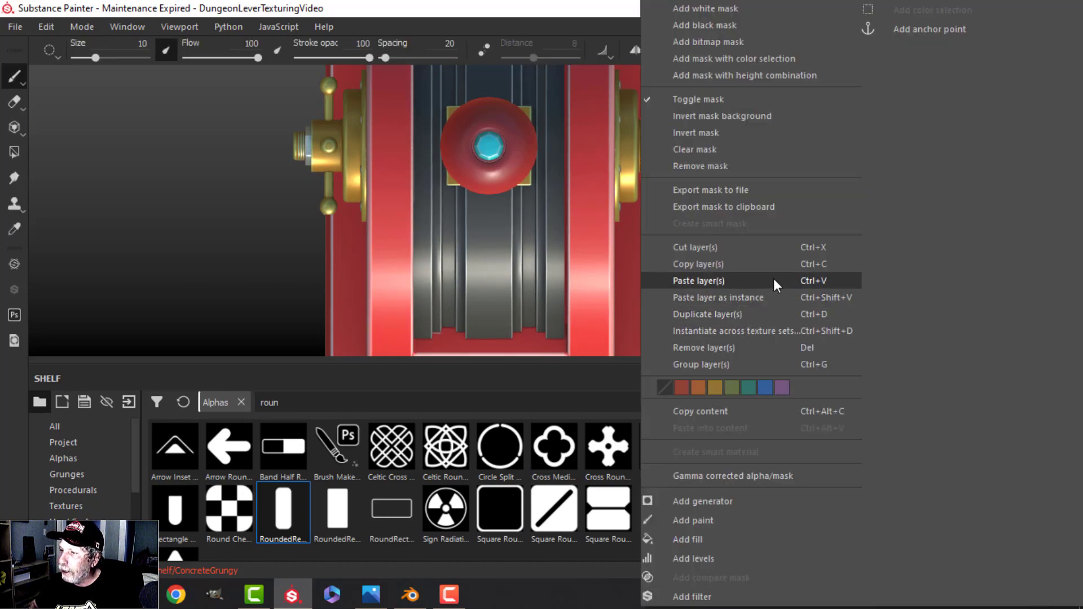
left_click(745, 264)
key("ctrl+v")
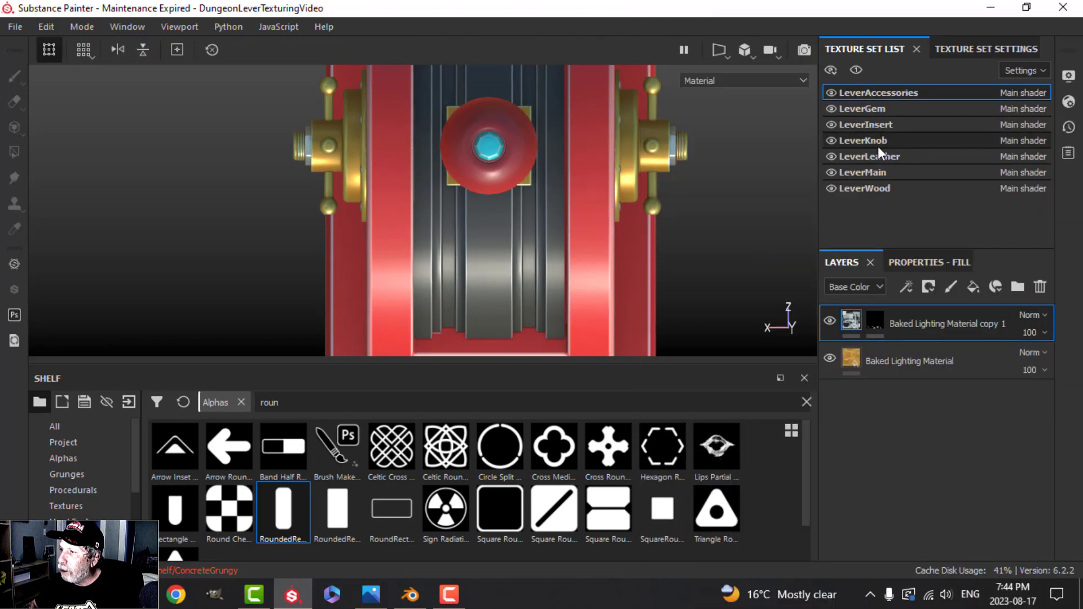
left_click(881, 125)
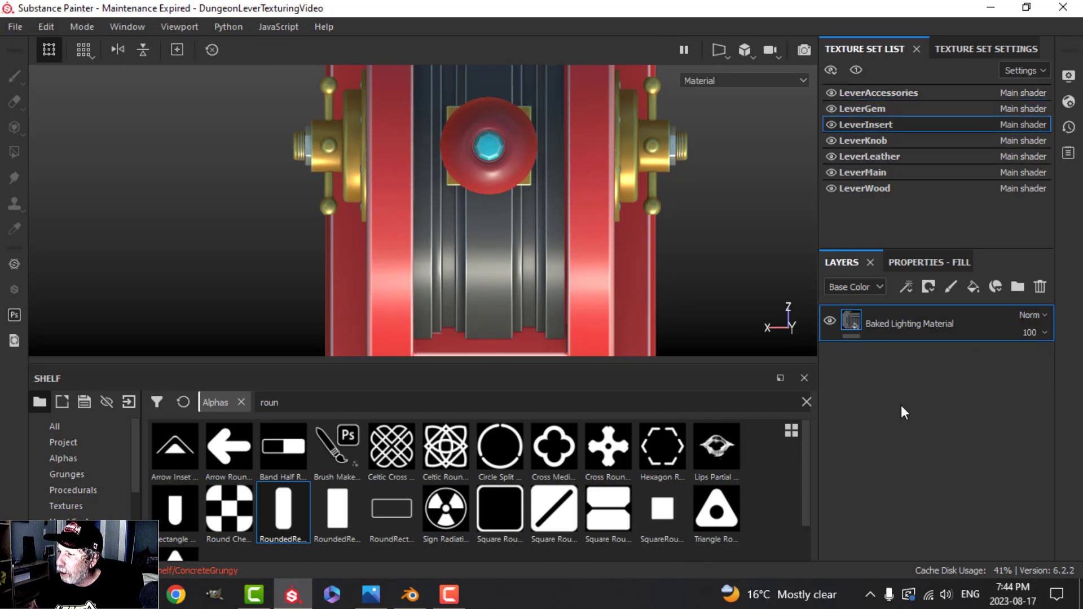
right_click(902, 406)
left_click(726, 278)
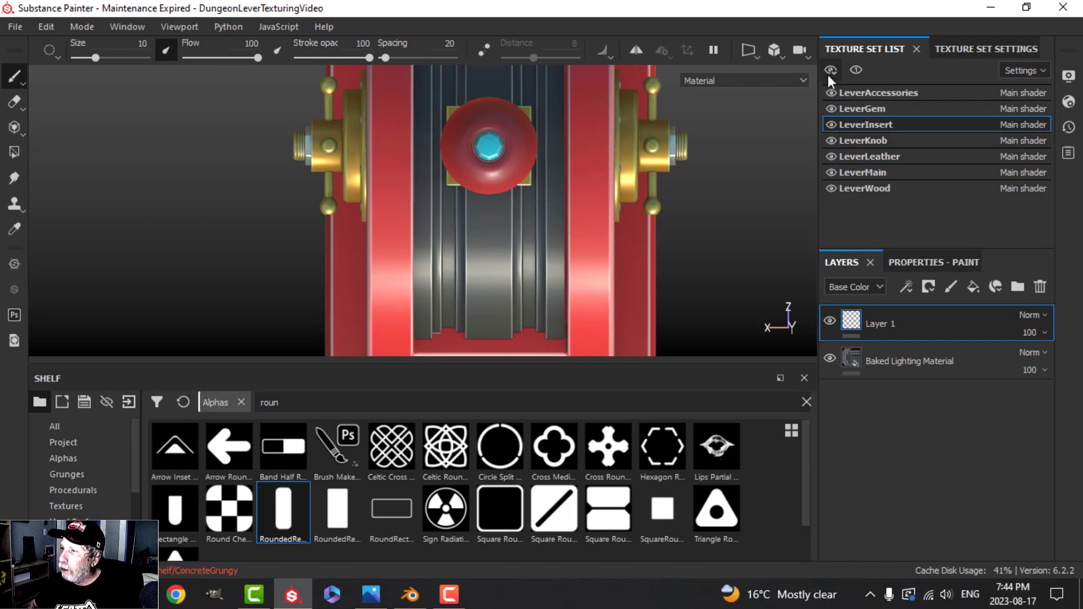
Isolate LeverInsert and set the paint brush to angle 270, spacing 145 and size 6.57.
left_click(856, 70)
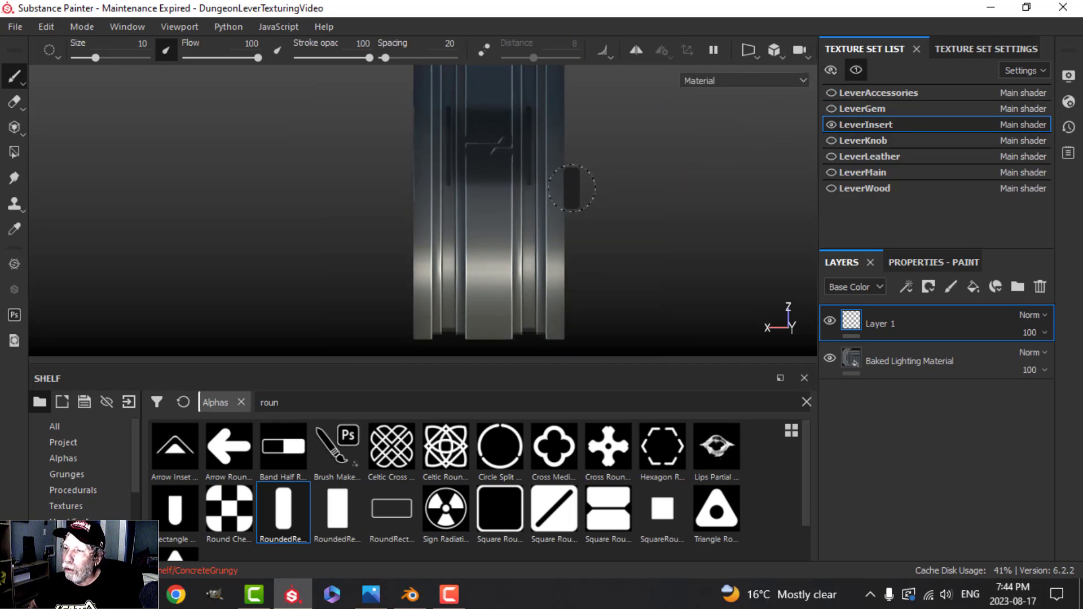
key("f")
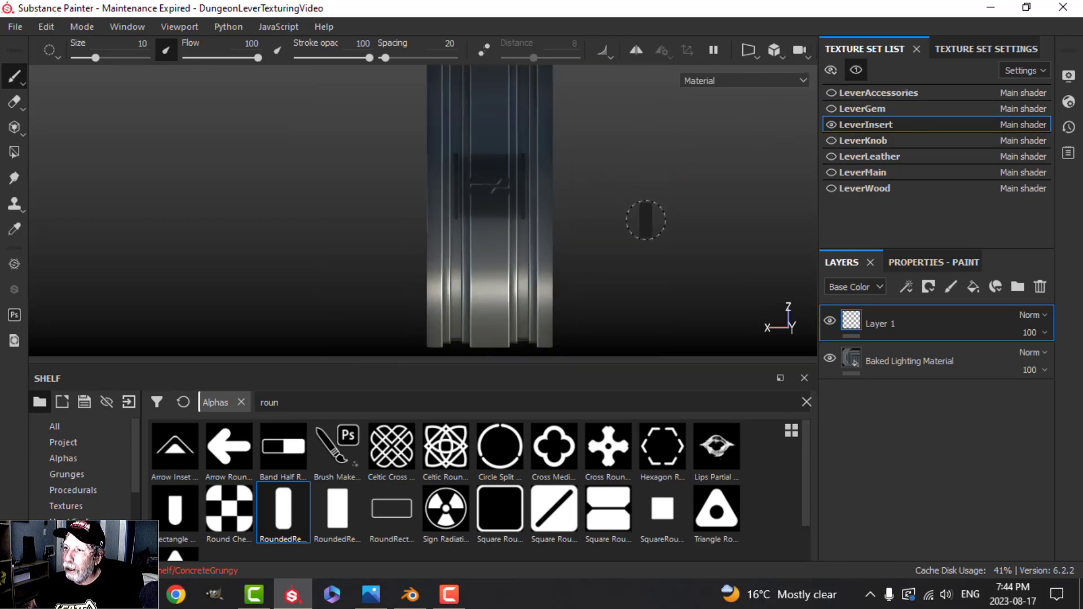
left_click(921, 263)
scroll(946, 447, "up", 6)
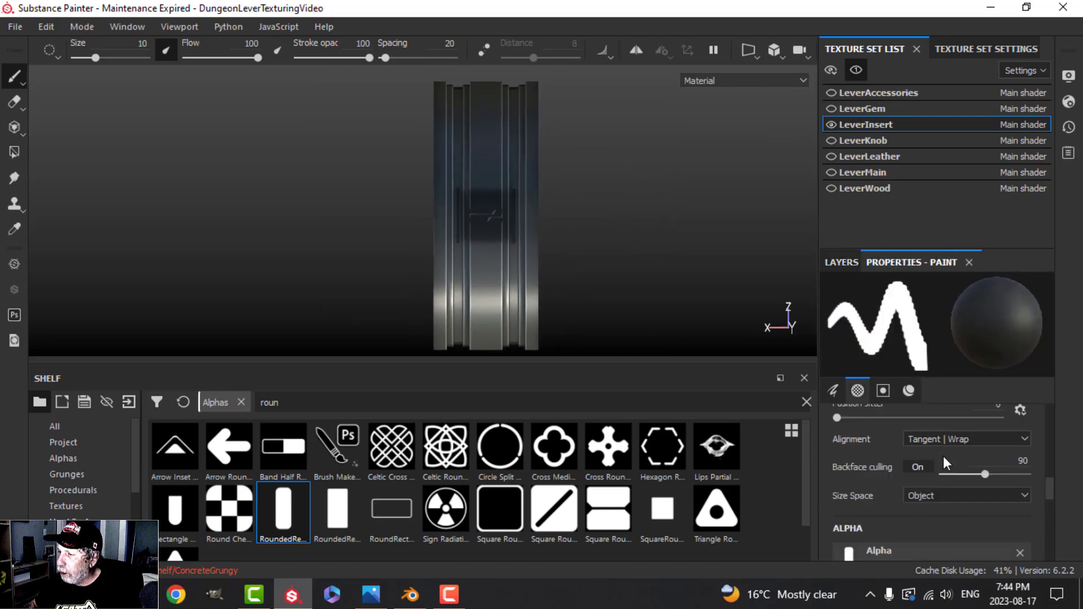
scroll(944, 456, "up", 4)
left_click_drag(947, 484, 925, 506)
left_click_drag(866, 450, 904, 450)
right_click_drag(520, 176, 527, 158, "ctrl")
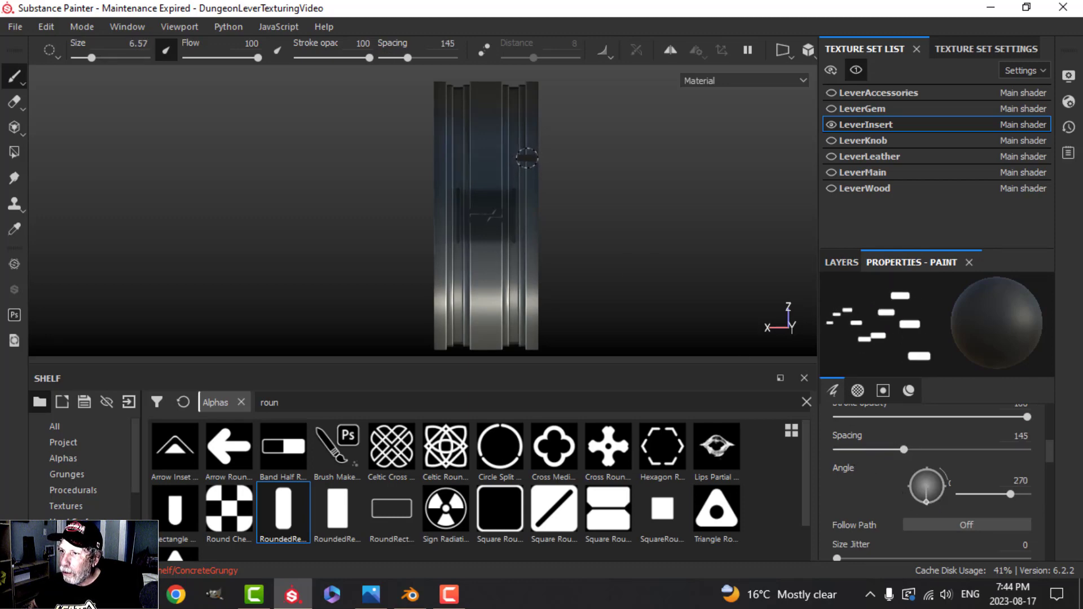
left_click_drag(651, 203, 665, 188, "alt+shift")
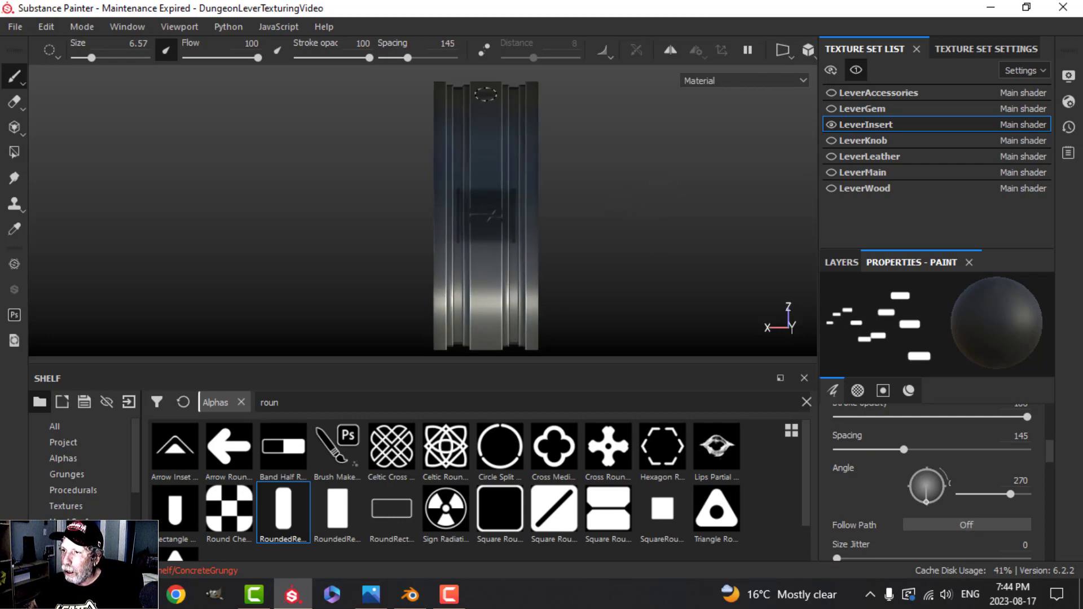
Stamp a trial straight row of slots down the insert, inspect it, then undo it.
key("ctrl")
left_click(486, 331, "ctrl+shift")
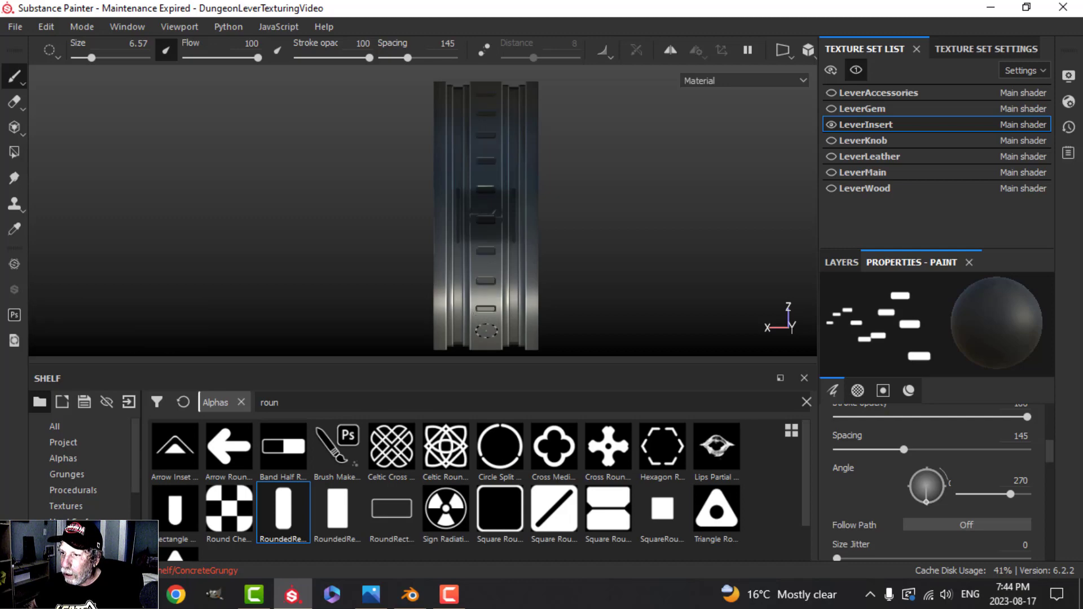
mouse_move(600, 300)
left_mouse_down("alt")
mouse_move(571, 281)
mouse_move(609, 310)
left_mouse_up("alt")
middle_click_drag(608, 311, 595, 226, "alt")
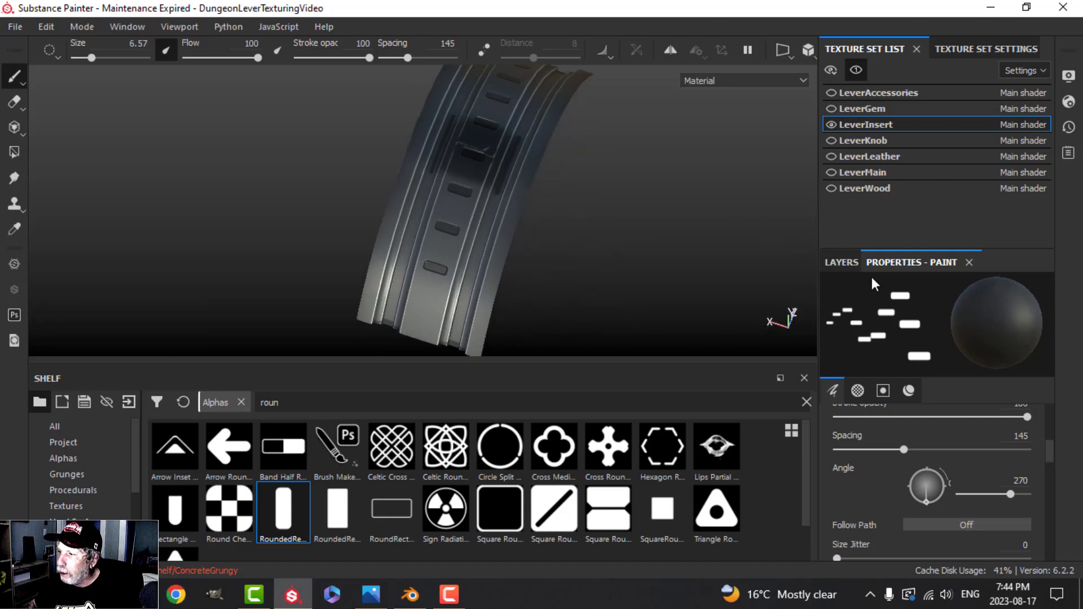
left_click(856, 70)
mouse_move(643, 234)
left_mouse_down("alt")
mouse_move(658, 279)
mouse_move(718, 279)
mouse_move(728, 264)
left_mouse_up("alt")
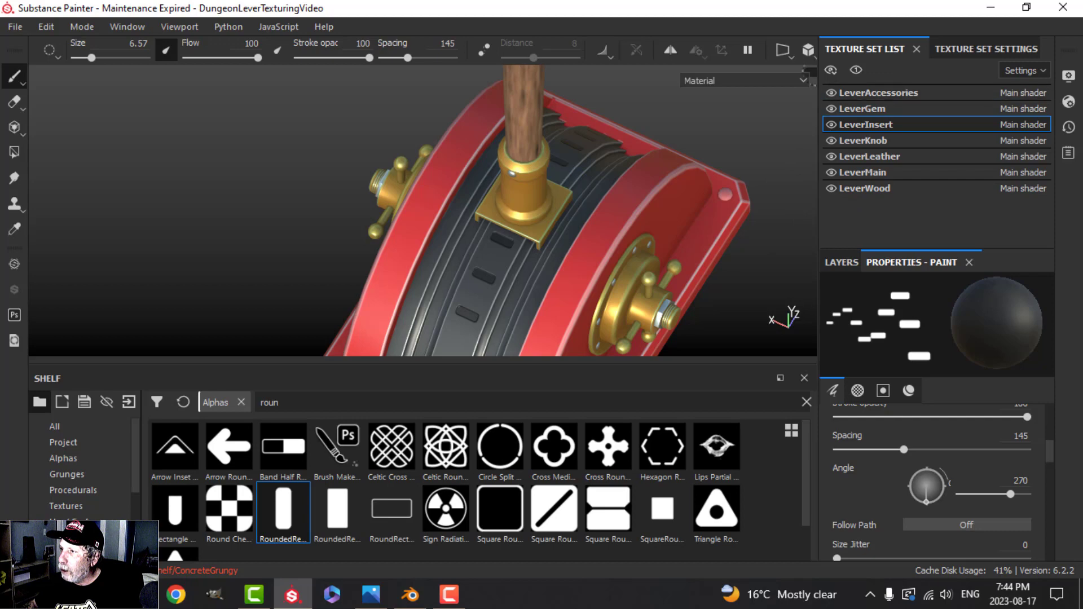
key("ctrl+z")
key("ctrl+z")
key("ctrl+z")
key("ctrl+z")
key("ctrl+z")
key("ctrl+z")
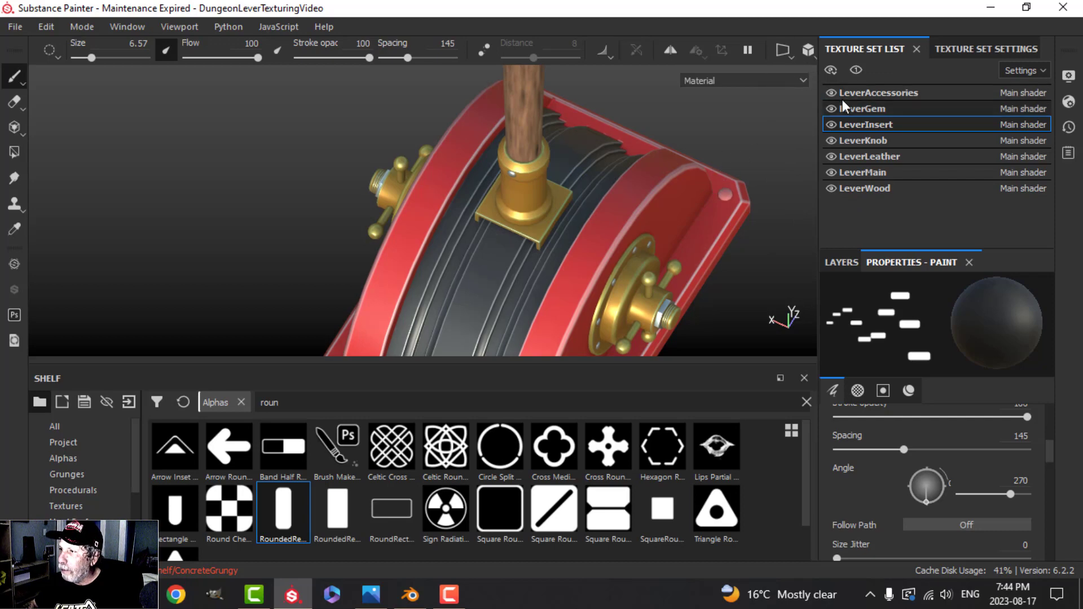
Isolate the insert again, remove the stray stamp and undo another attempted slot row.
left_click(856, 70)
left_click_drag(559, 192, 633, 236, "alt")
middle_click_drag(660, 248, 658, 248, "alt")
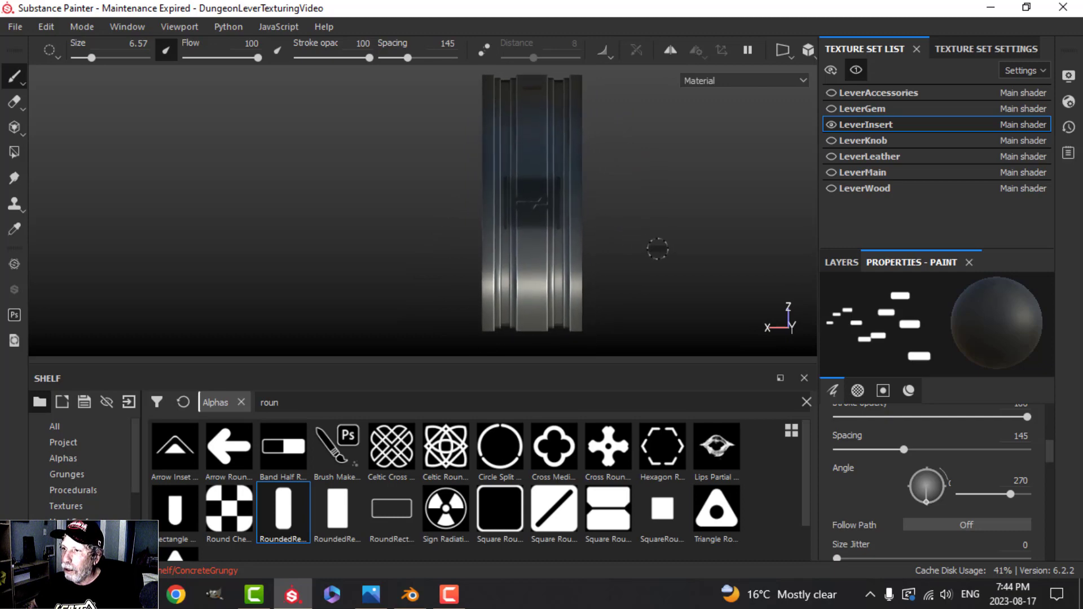
key("ctrl+z")
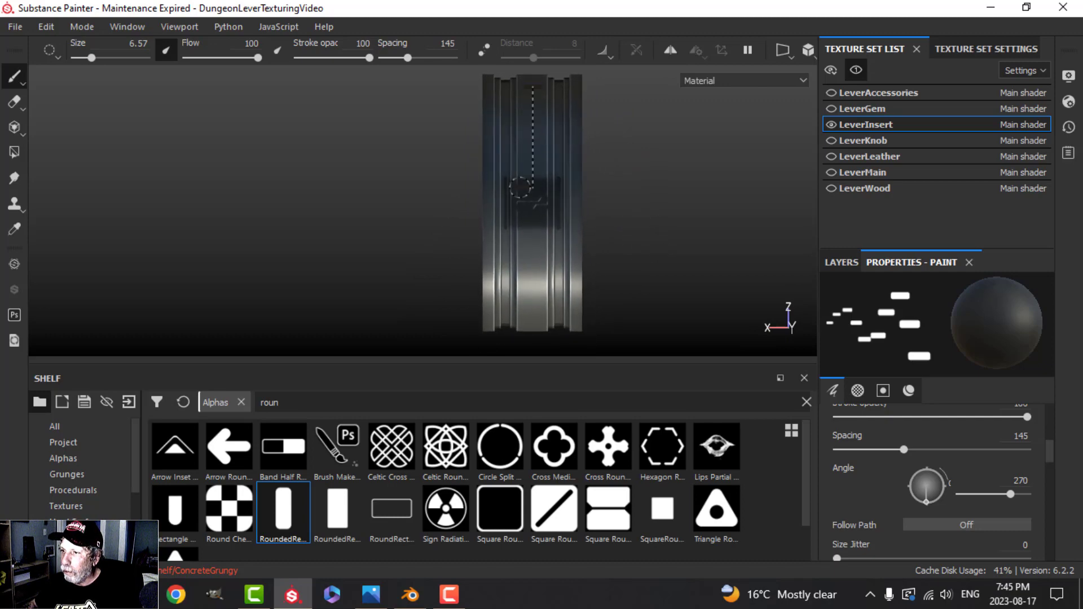
key("ctrl+shift")
left_click(532, 322, "ctrl+shift")
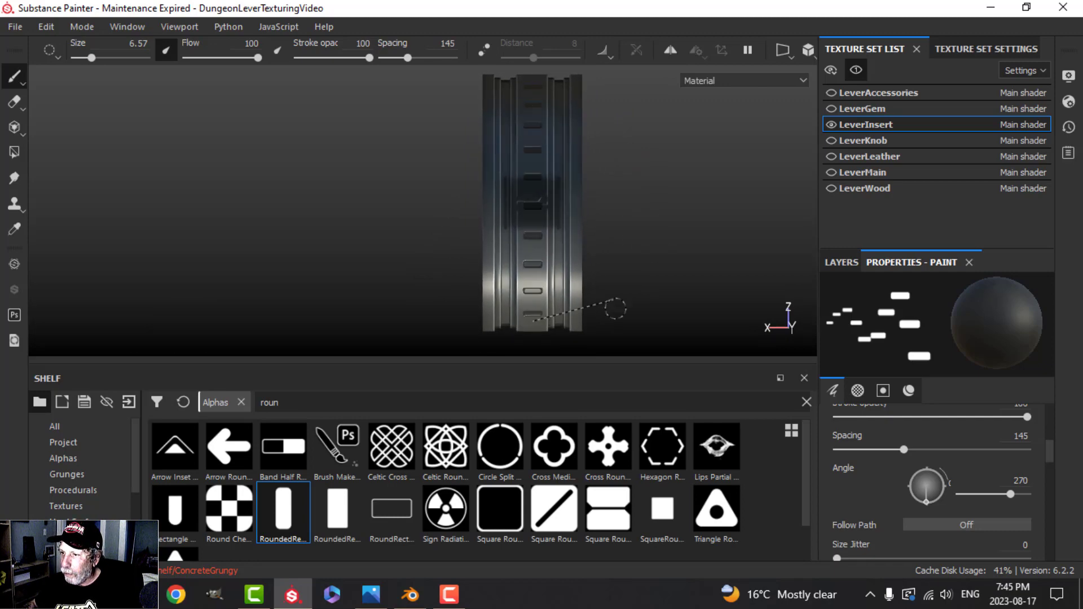
key("ctrl+z")
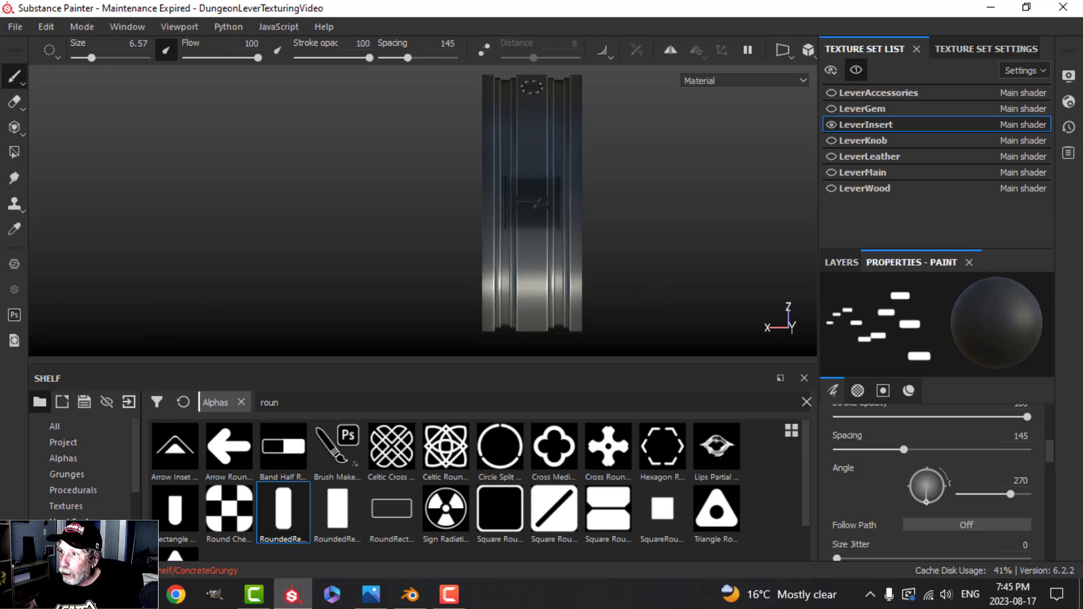
Stamp the straight row of slots down the centre strip and show the whole lever again.
key("ctrl+shift")
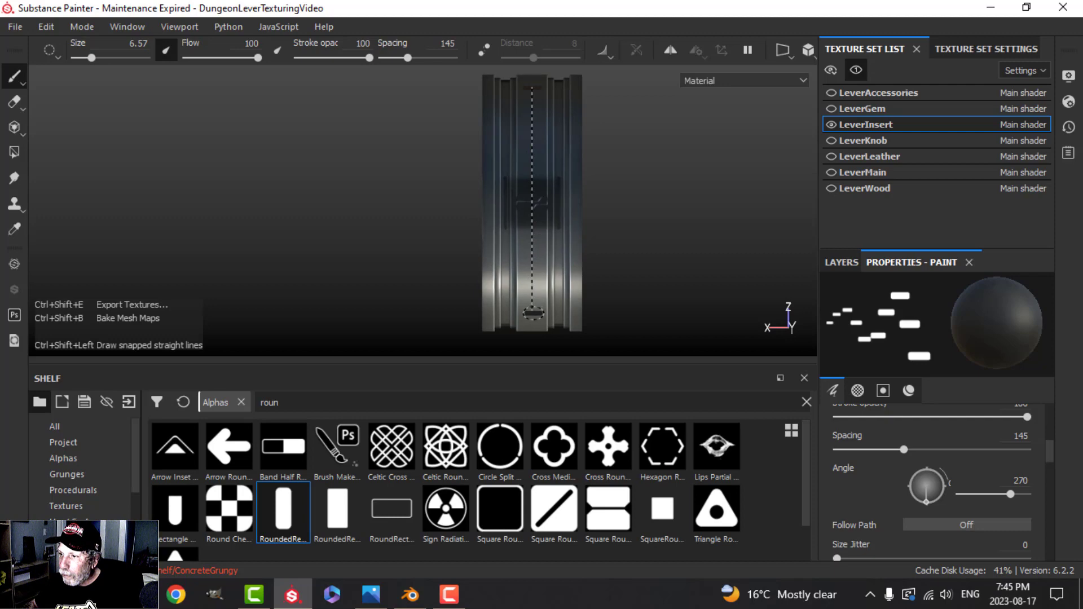
left_click(534, 314, "ctrl+shift")
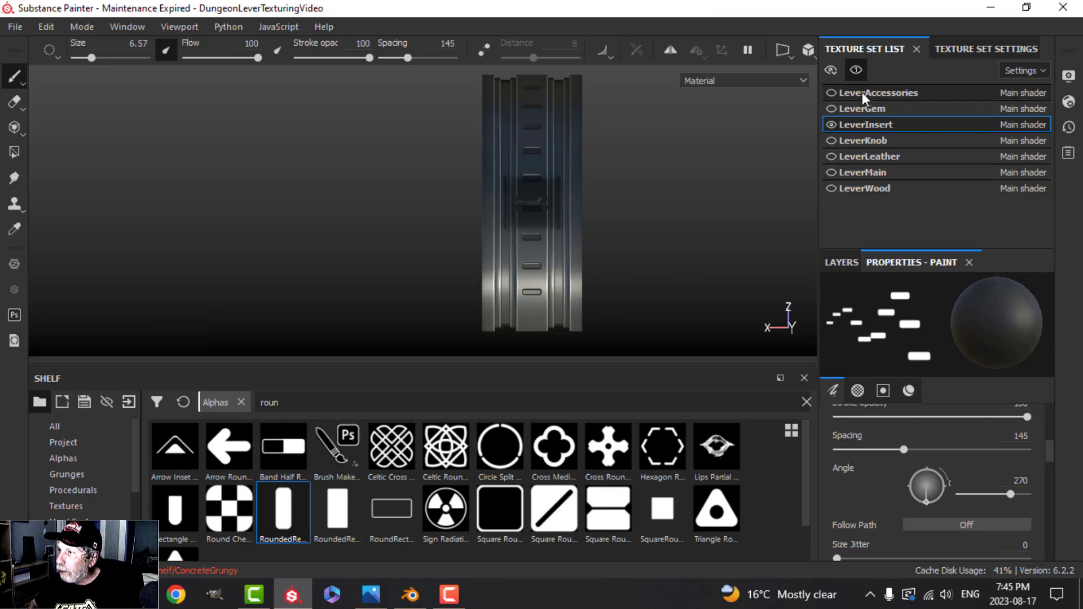
left_click(856, 69)
mouse_move(665, 241)
left_mouse_down("alt")
mouse_move(596, 239)
mouse_move(537, 210)
mouse_move(580, 259)
mouse_move(592, 257)
left_mouse_up("alt")
left_click(808, 49)
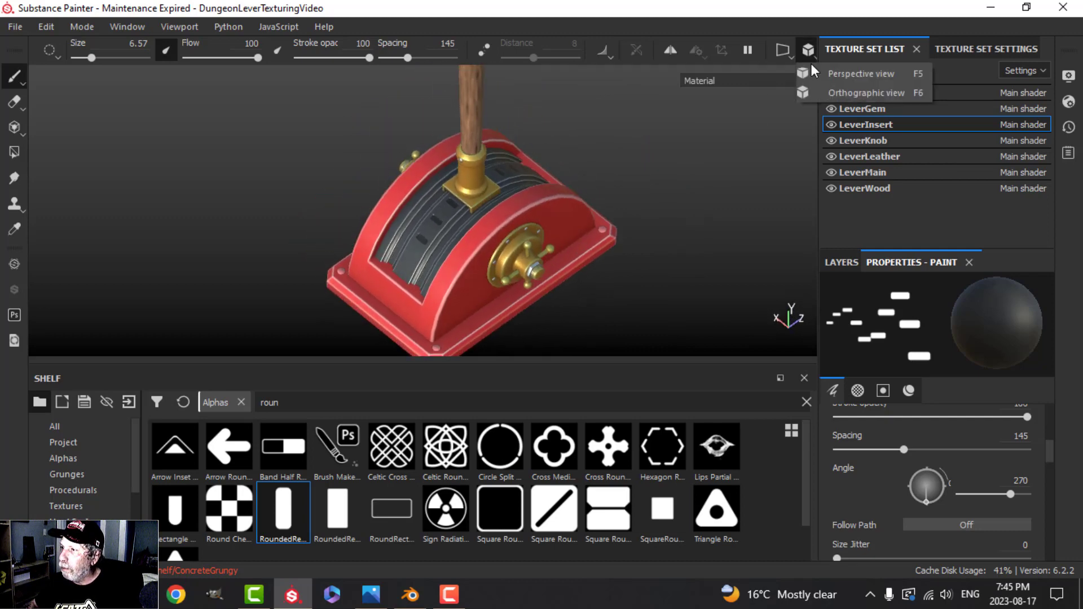
Switch to orthographic view, hide the side panels, and orbit around the finished lever to inspect it.
left_click(847, 89)
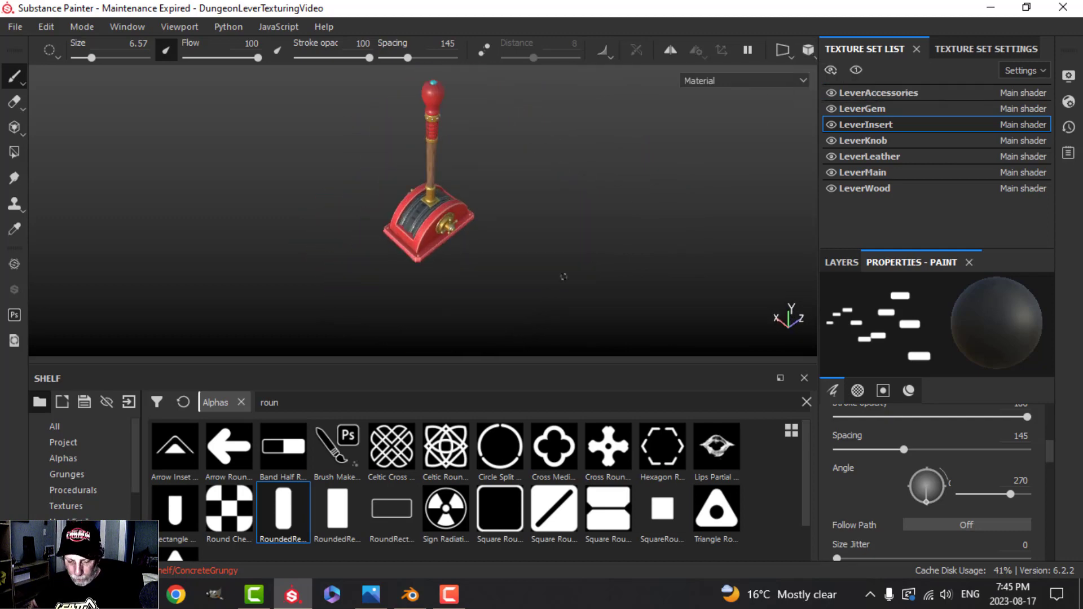
key("Tab")
middle_click_drag(670, 307, 628, 364, "alt")
scroll(654, 314, "up", 1)
left_click_drag(628, 365, 602, 307, "alt")
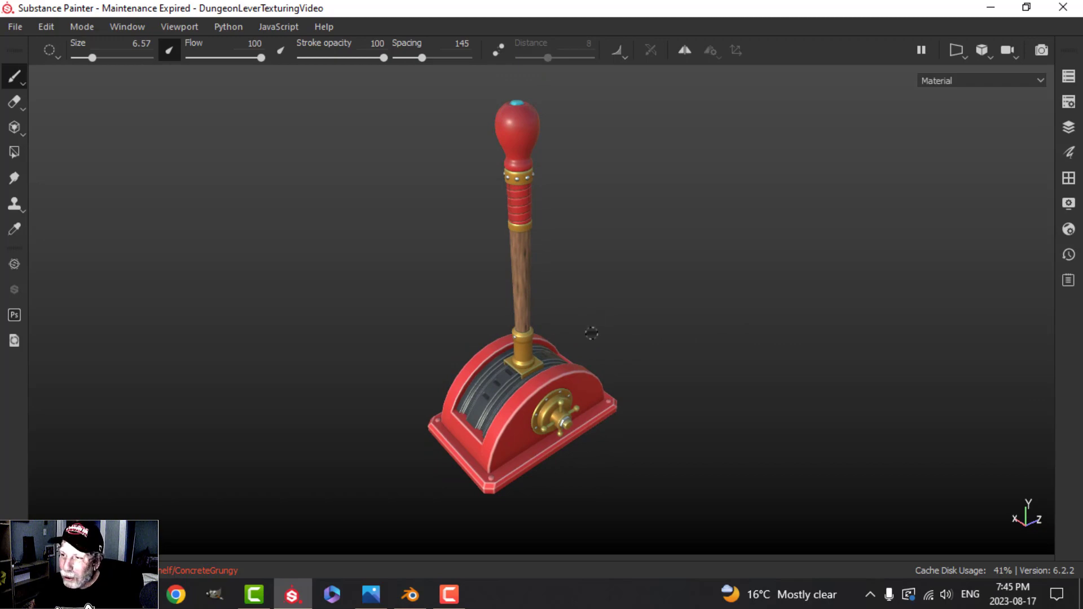
scroll(591, 333, "up", 2)
left_click_drag(595, 332, 678, 367, "alt")
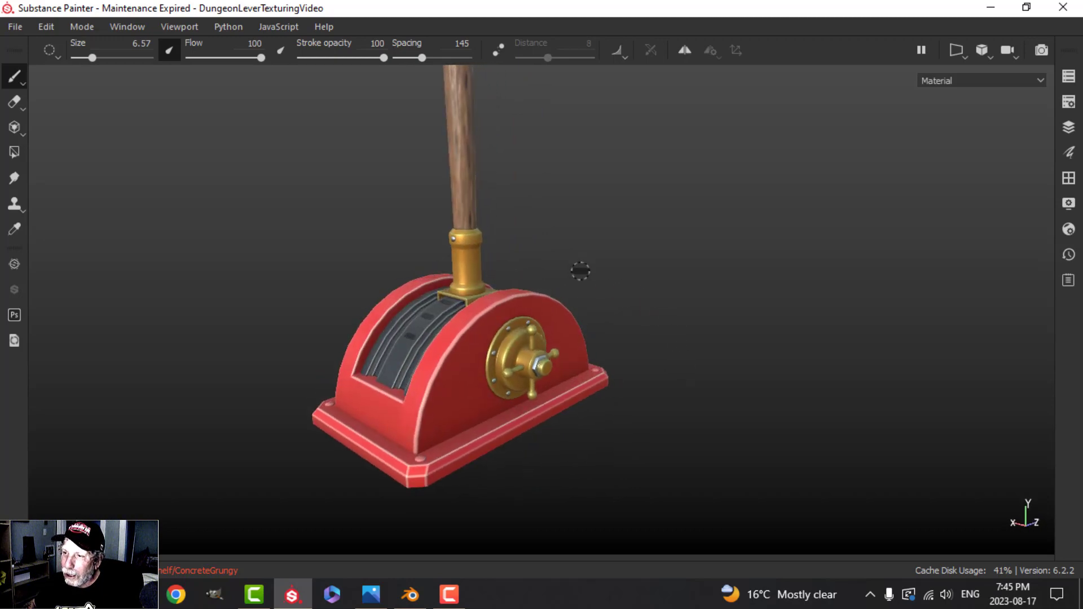
left_click_drag(581, 271, 607, 287, "alt")
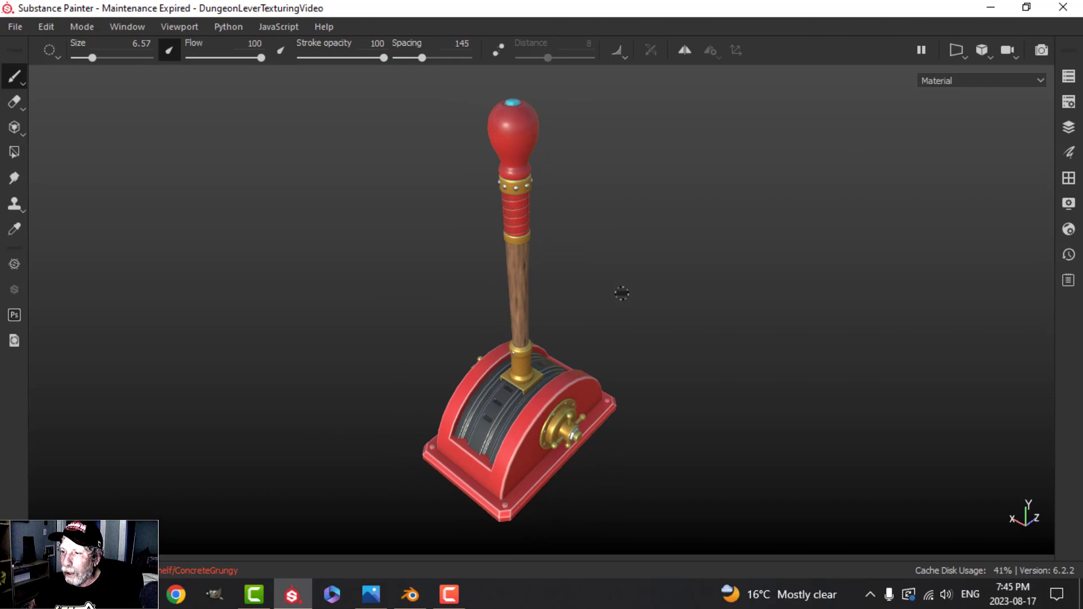